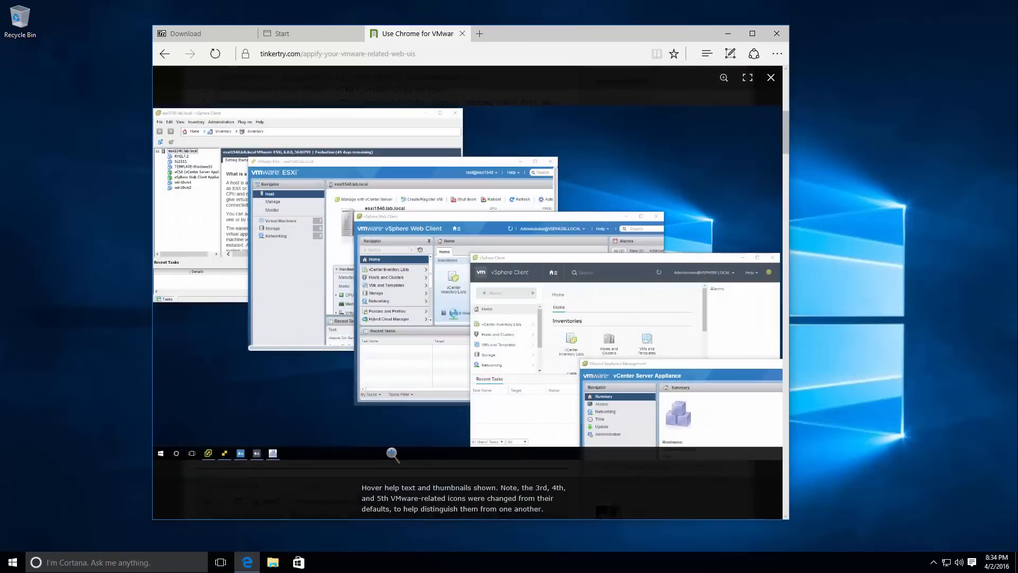
Examine the enlarged screenshot of the VMware client windows in the maximized browser, and return to the start of the article.
click(643, 149)
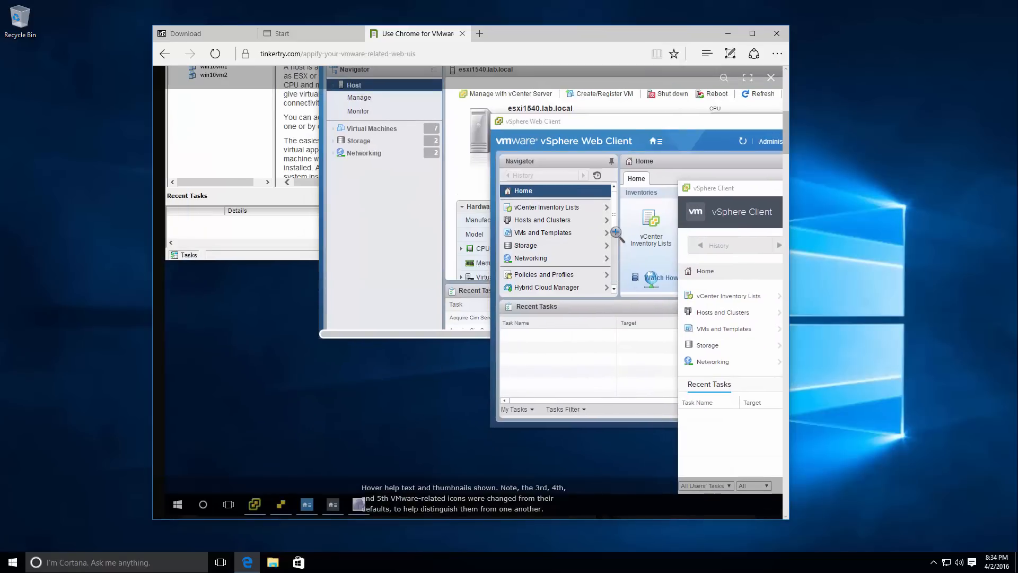
click(753, 35)
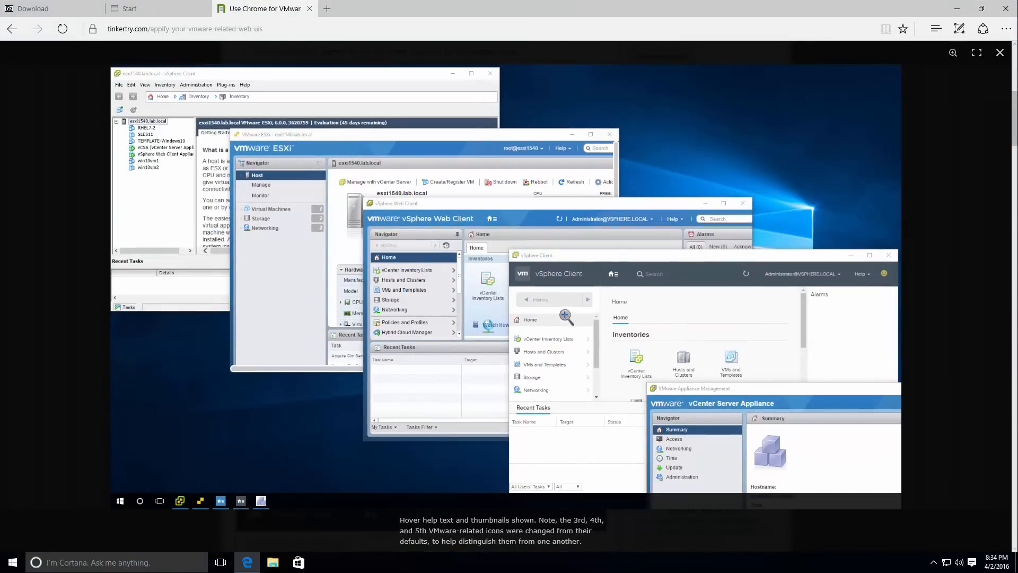
click(63, 320)
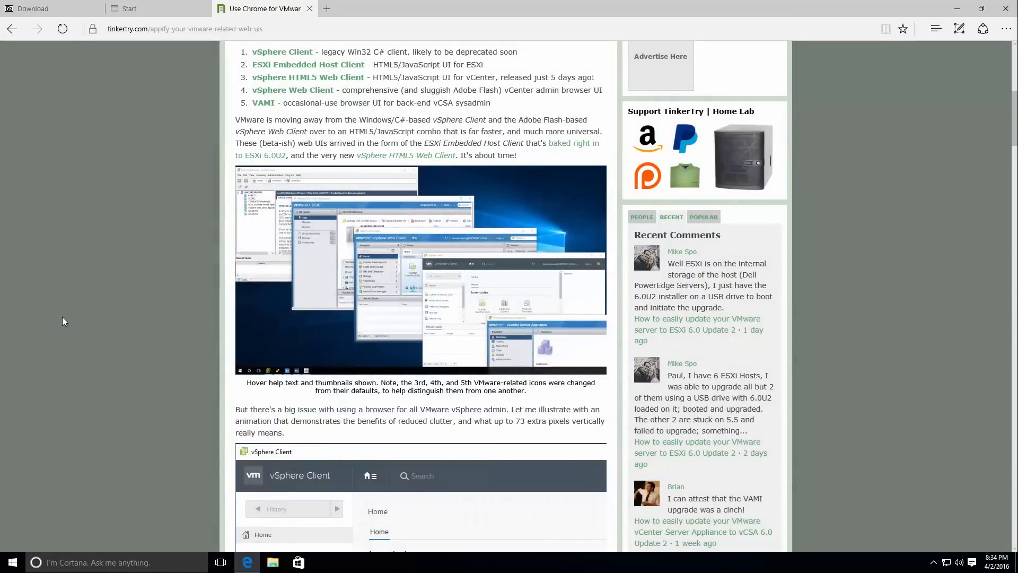
scroll(65, 316, up, 8)
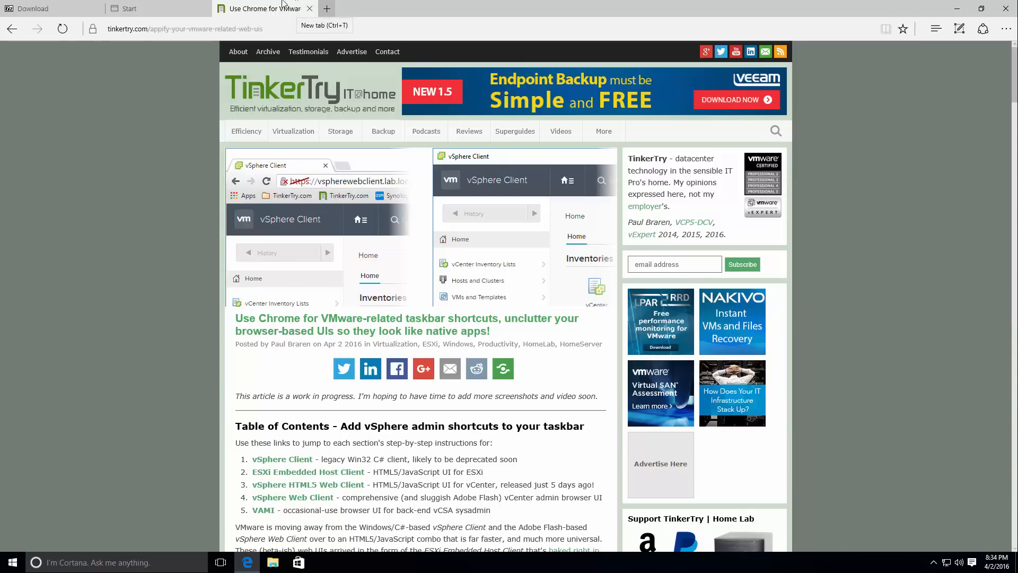
Close the Download and Start tabs, search for "download chrome" in a new tab, and open the Chrome download page.
click(97, 9)
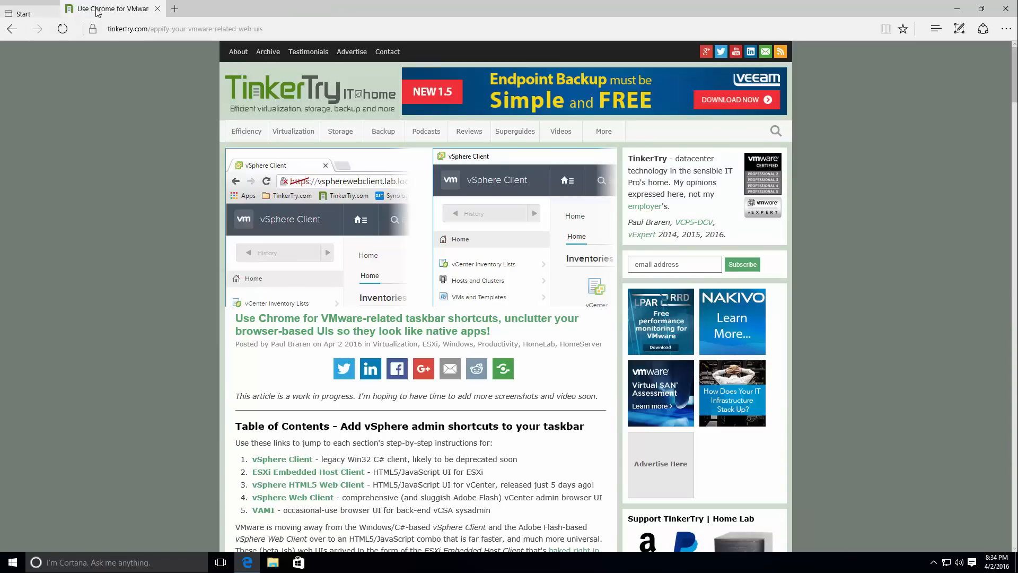
click(111, 9)
text(down)
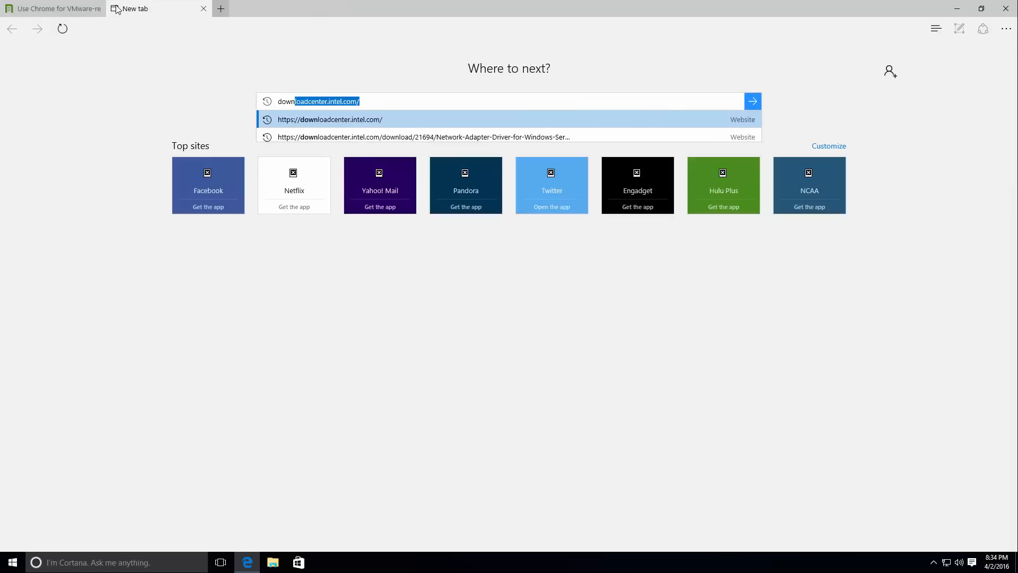
text(load chrome)
key(Return)
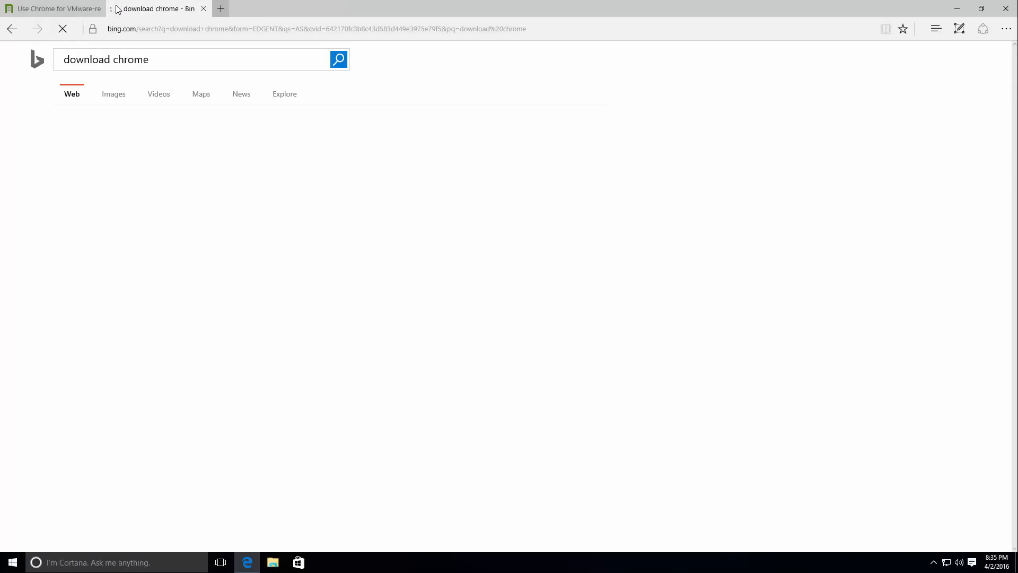
click(121, 141)
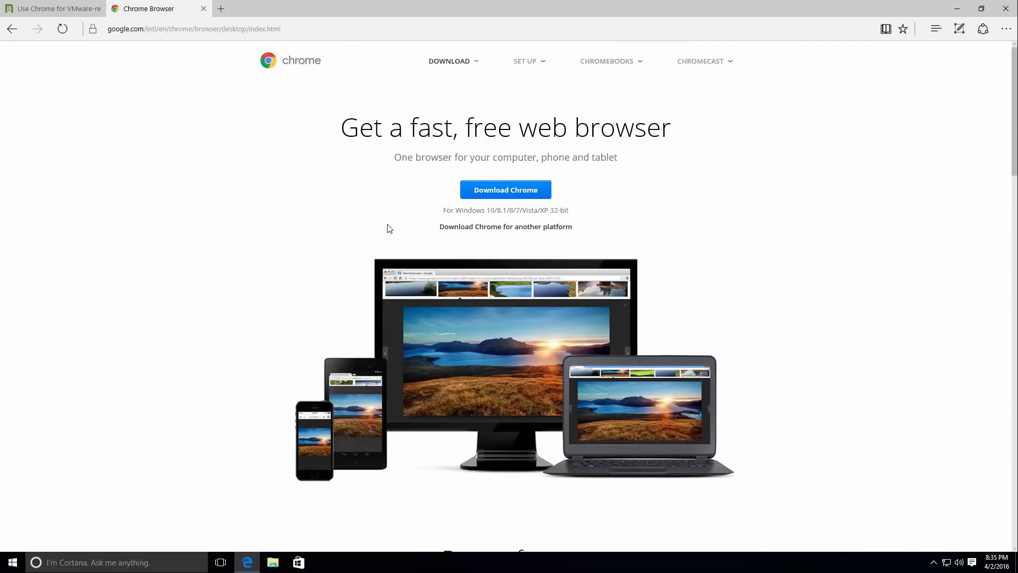
Download the Windows 10/8.1/8/7 64-bit version of Chrome, accepting the terms of service.
click(528, 230)
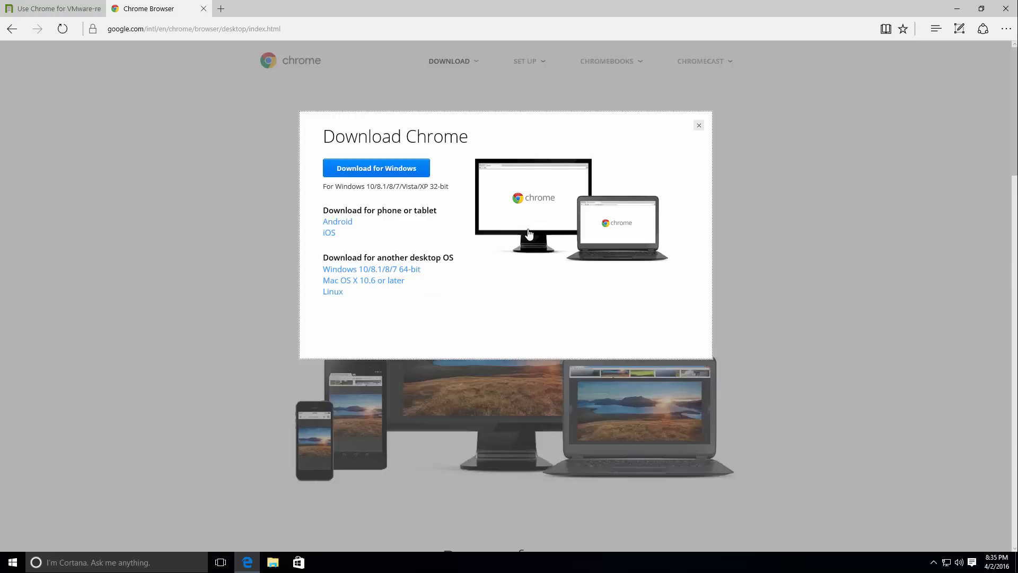
click(400, 270)
click(365, 340)
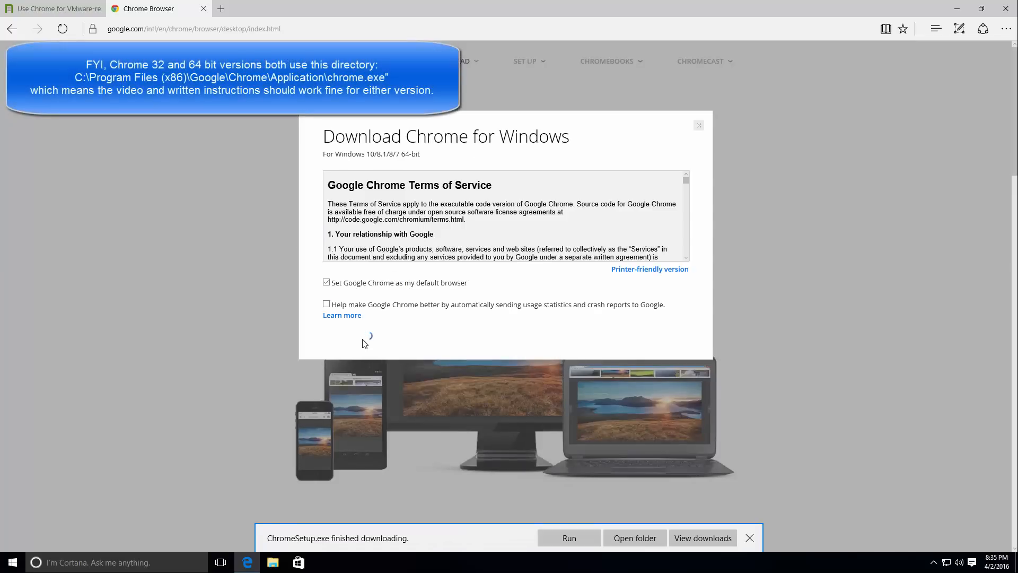
Run ChromeSetup.exe with permission to make changes, and close Edge with all its tabs.
click(570, 539)
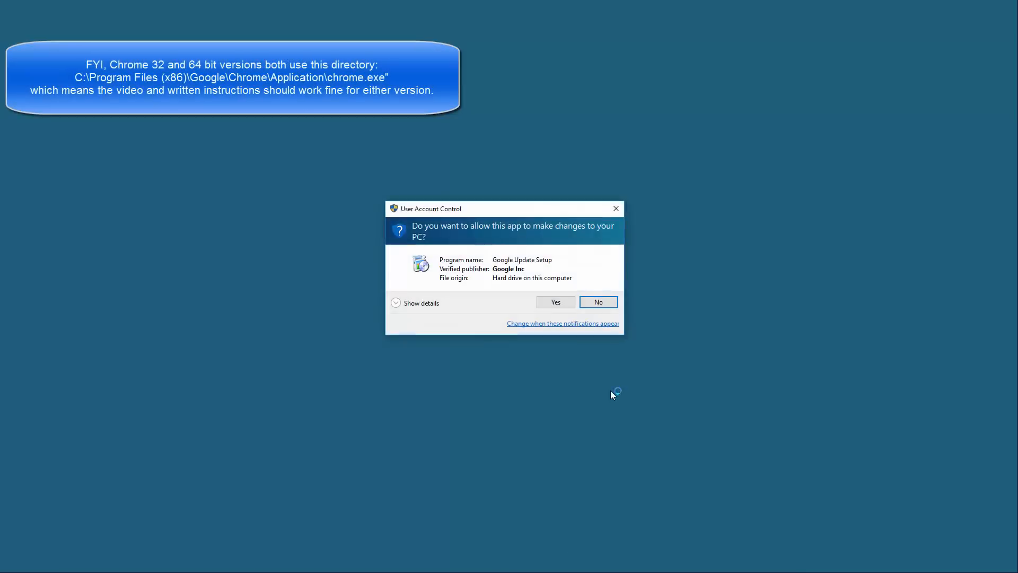
click(556, 303)
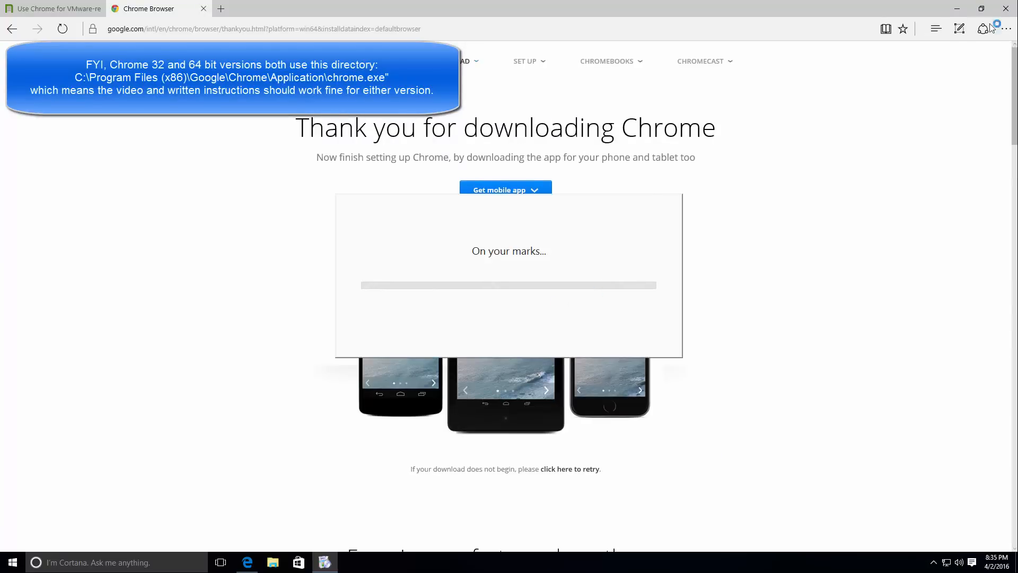
click(1006, 8)
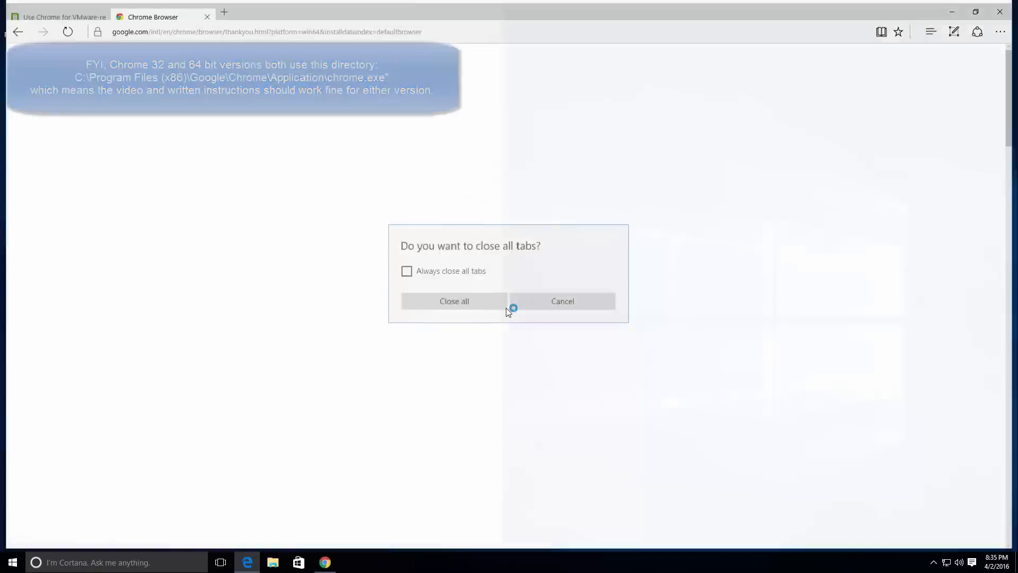
click(506, 305)
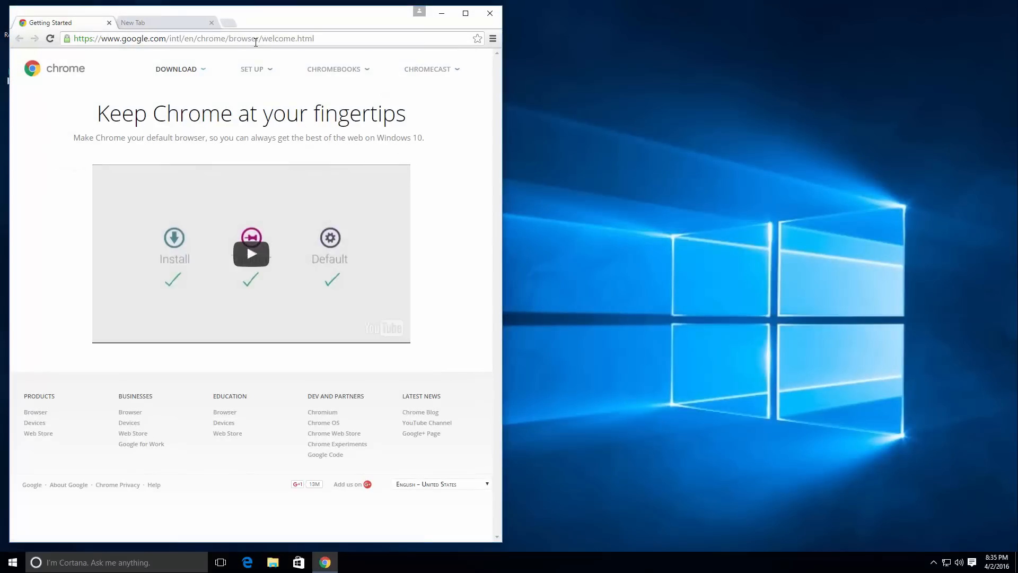
Go to tinkertry.com in Chrome, open the article on Chrome for VMware-related taskbar shortcuts, and maximize the window.
click(256, 41)
text(tinkertry.com)
key(Return)
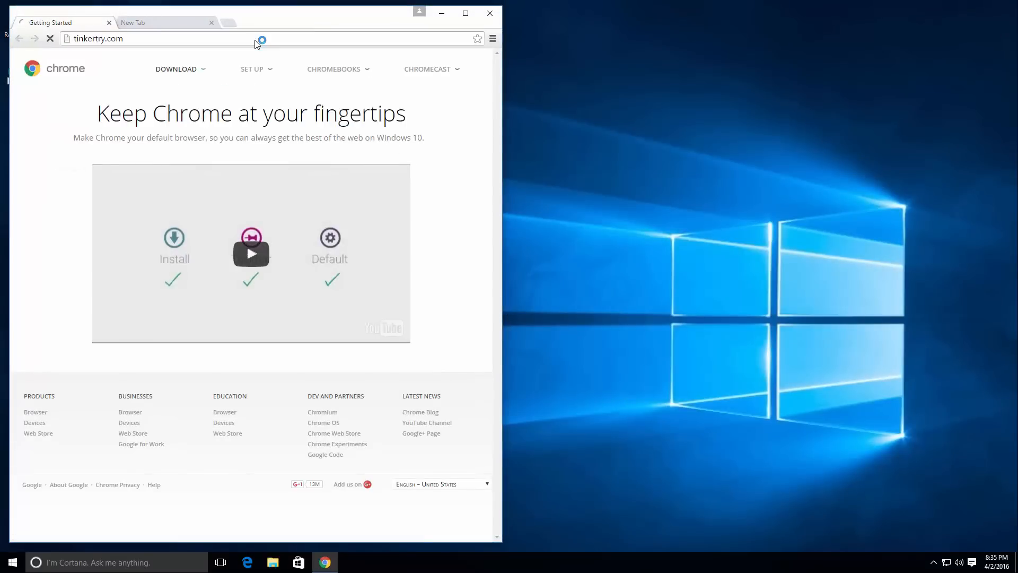
click(57, 188)
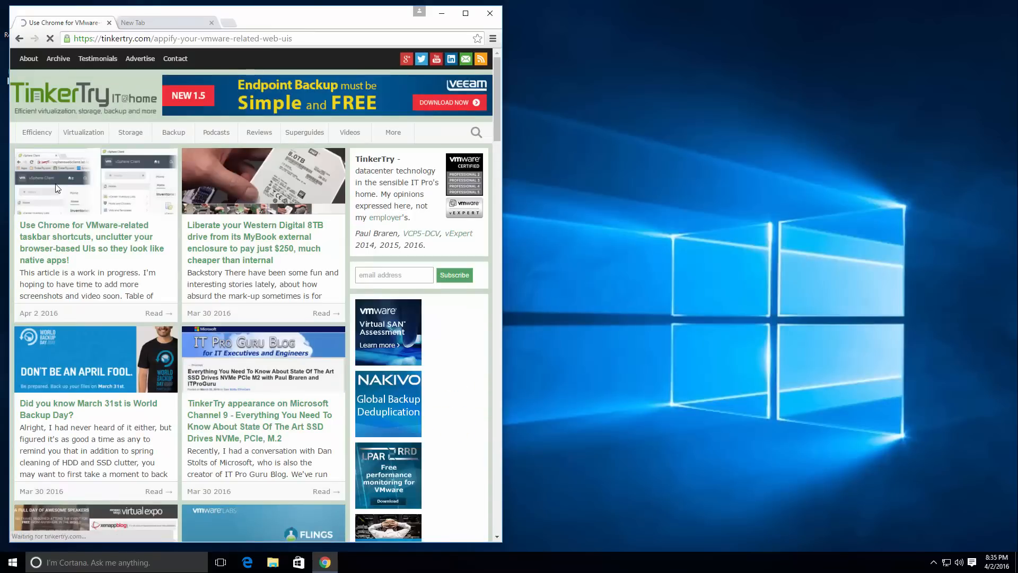
click(464, 16)
Open the VMware vSphere Client link from section 1 of the article in a separate tab, and close the empty New Tab.
scroll(826, 335, down, 10)
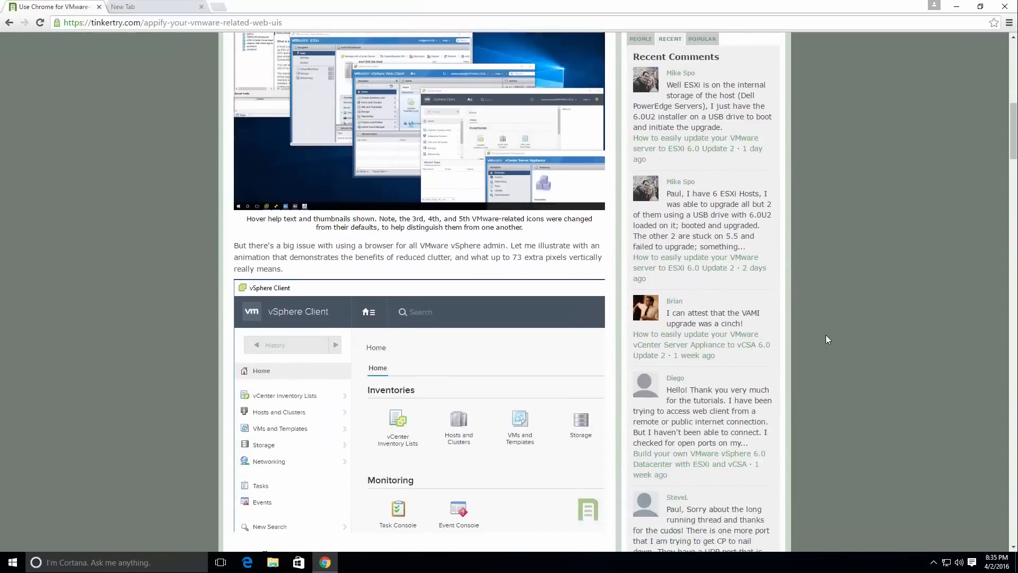
scroll(828, 334, up, 7)
scroll(829, 333, down, 6)
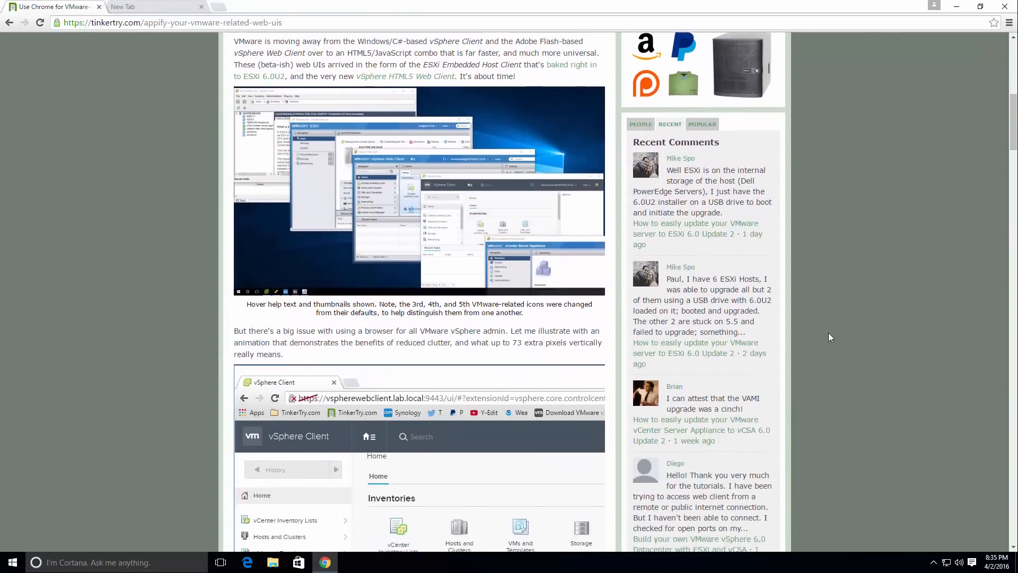
scroll(828, 334, down, 15)
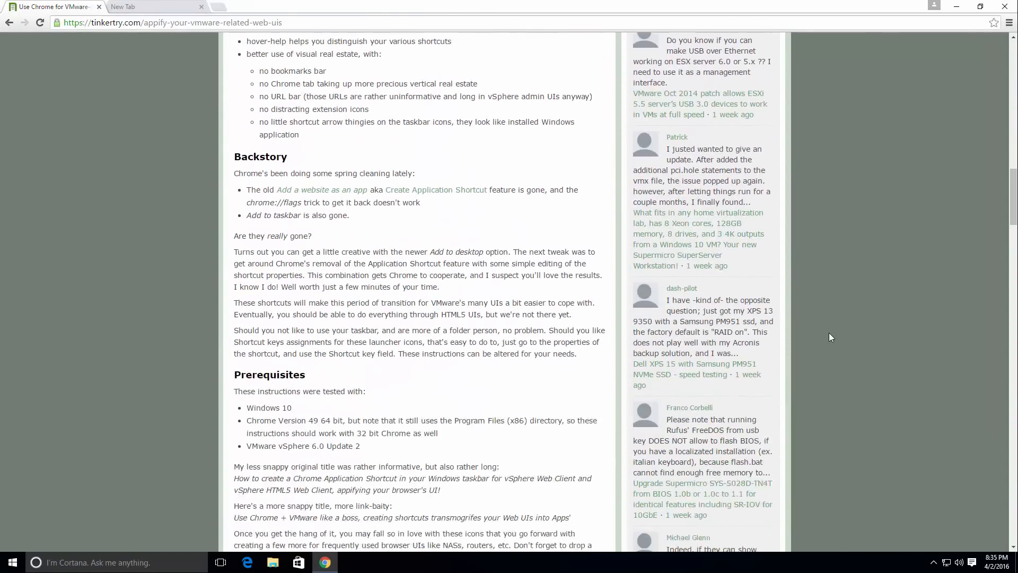
scroll(830, 338, down, 6)
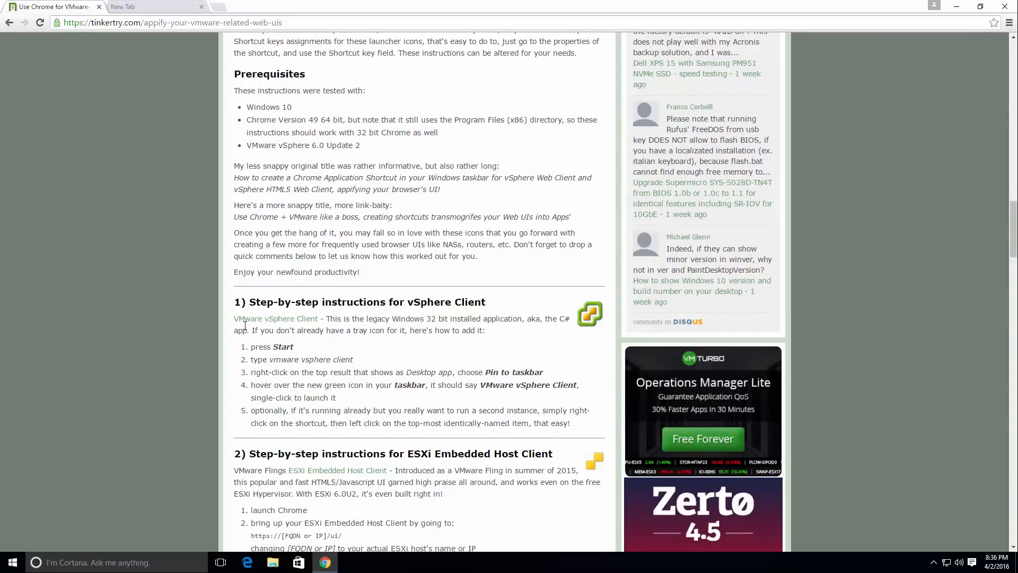
scroll(423, 409, down, 3)
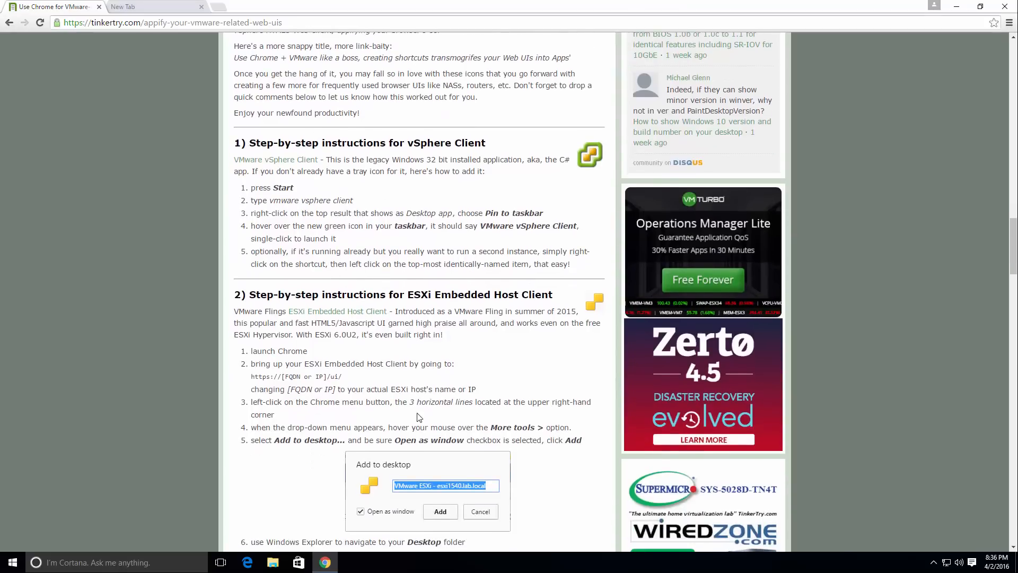
right_click(290, 157)
click(299, 163)
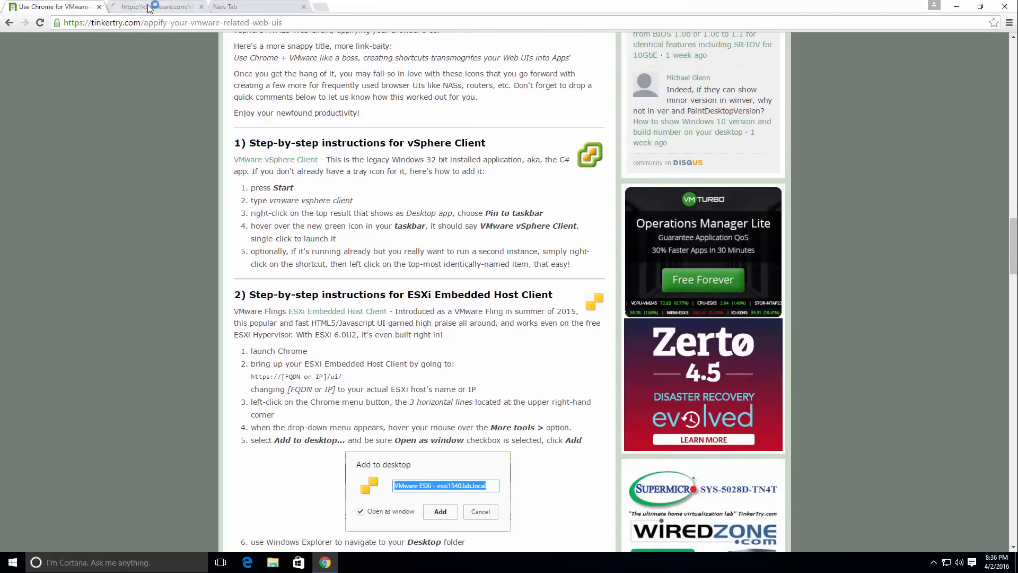
click(150, 9)
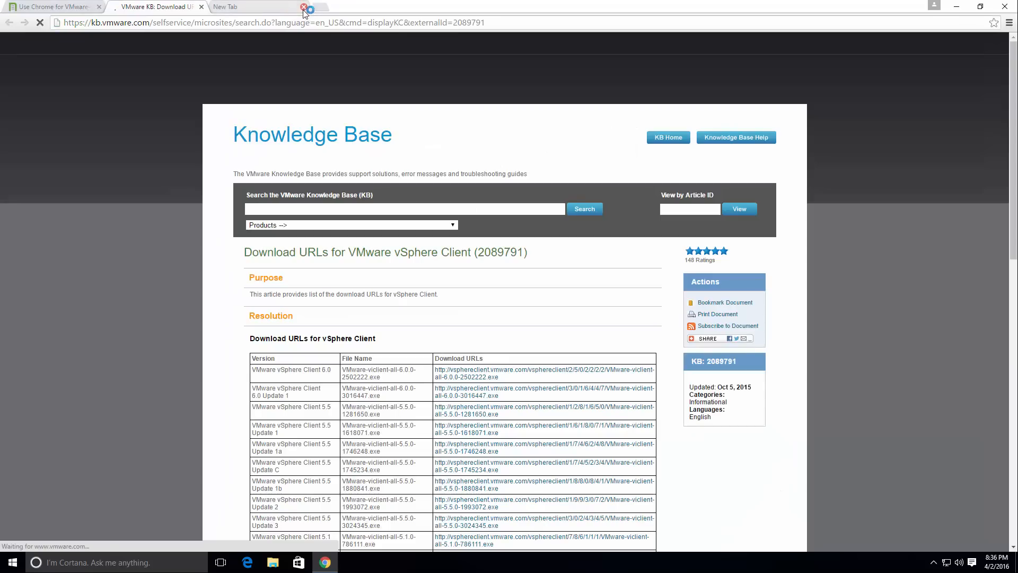
click(303, 6)
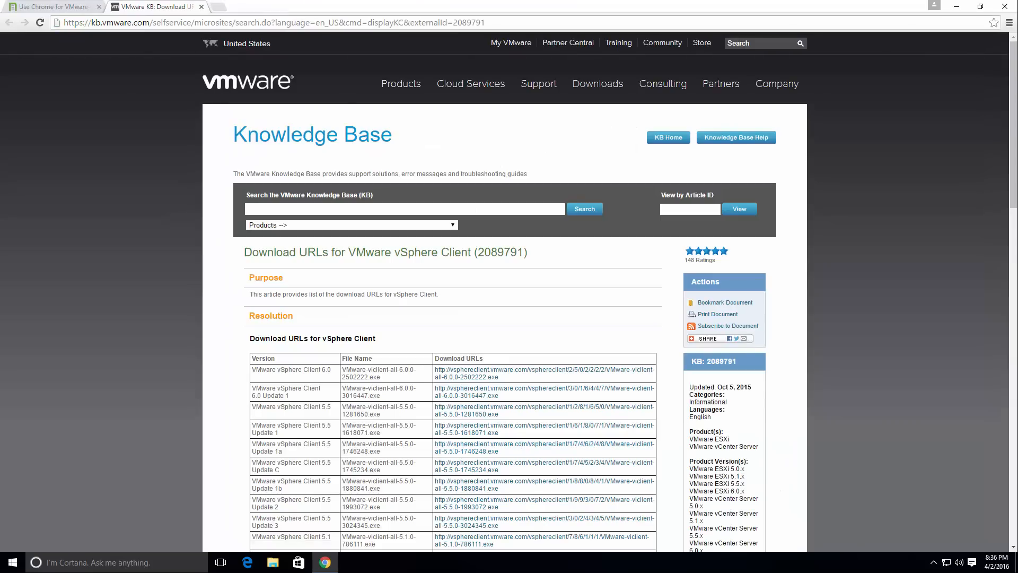
mouse_move(709, 338)
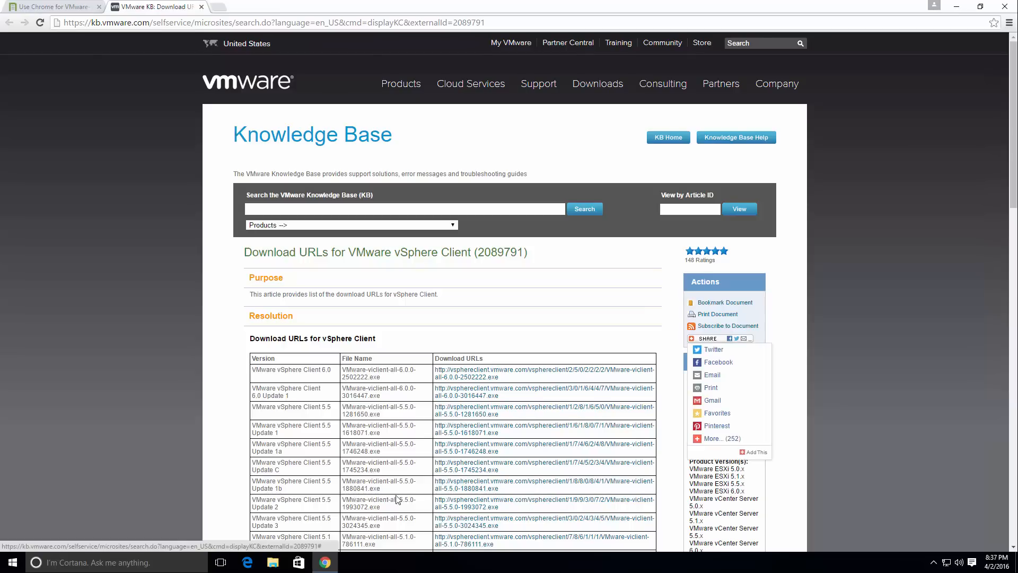
Open the ESXi host's welcome page at 10.10.1.201 in a new tab, proceeding past the certificate warning.
click(217, 7)
text(10.10.`1)
key(BackSpace)
key(BackSpace)
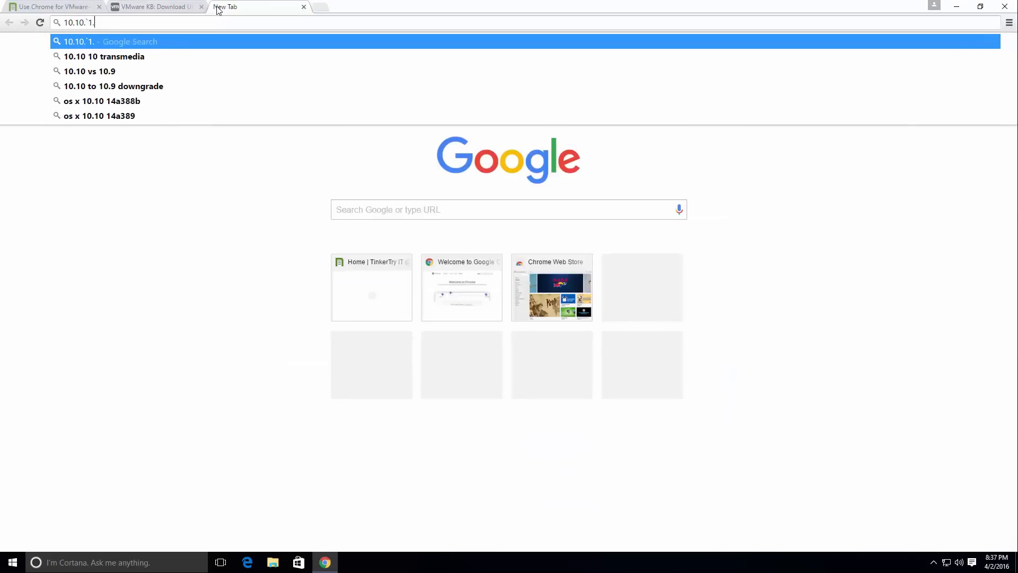
text(1.201)
key(Return)
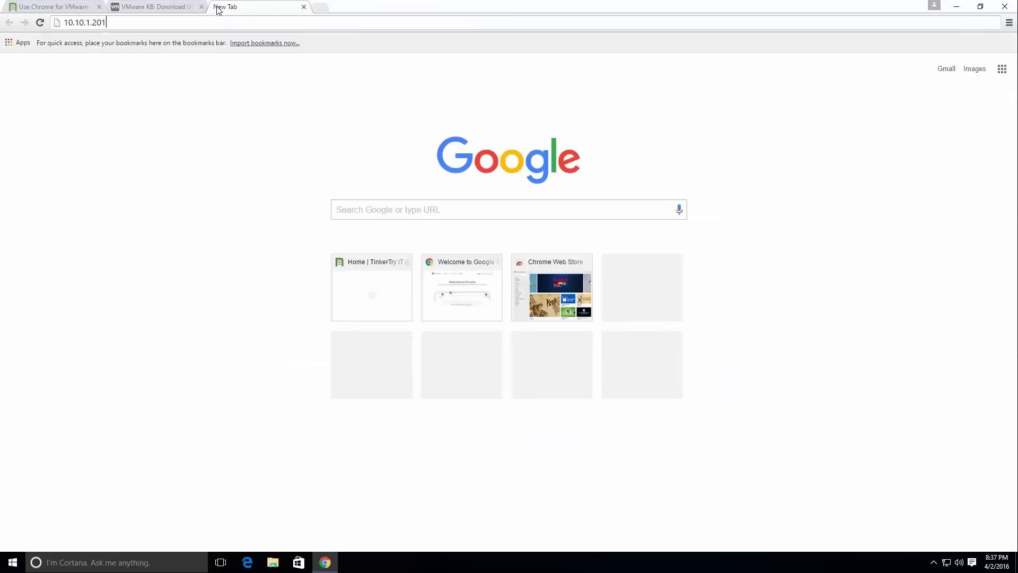
click(374, 266)
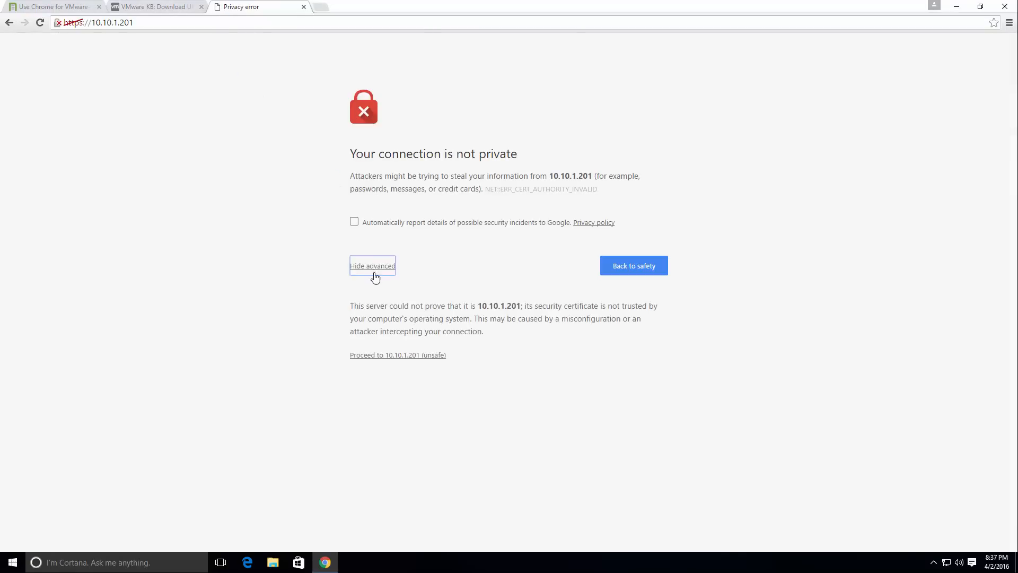
click(390, 356)
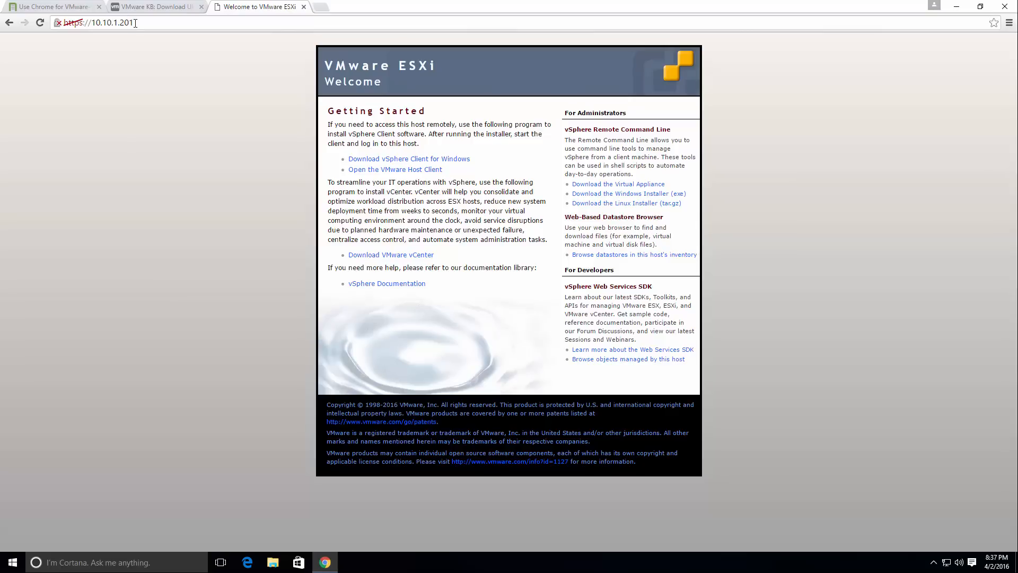
Download the vSphere Client for Windows from the ESXi welcome page, and close the ESXi and Knowledge Base tabs.
click(452, 160)
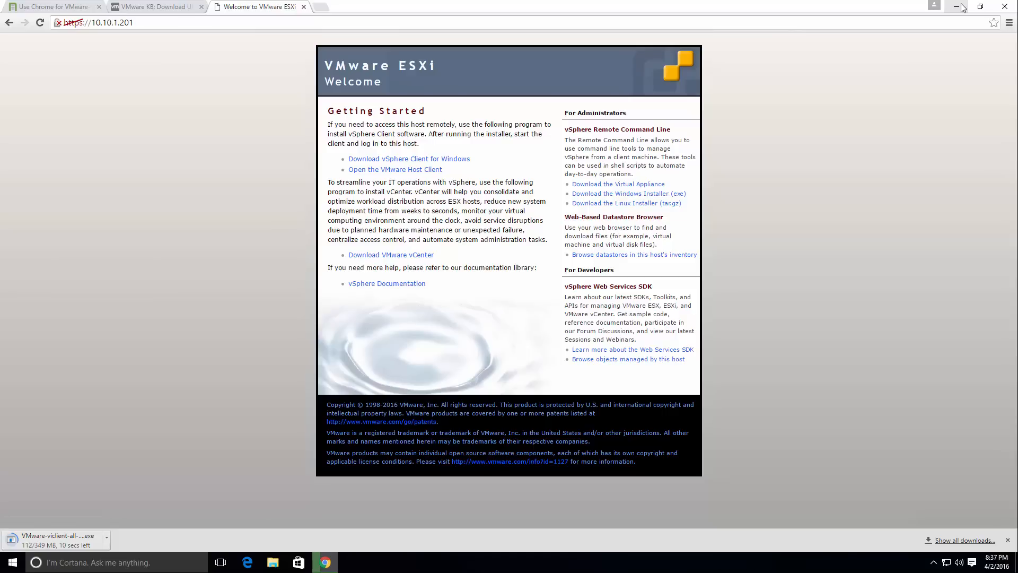
click(304, 7)
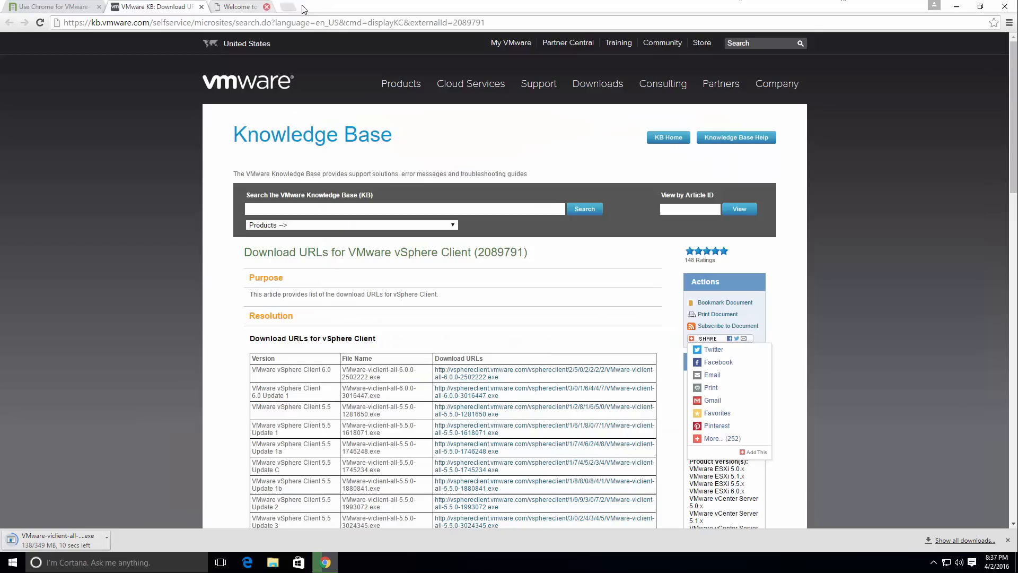
click(201, 7)
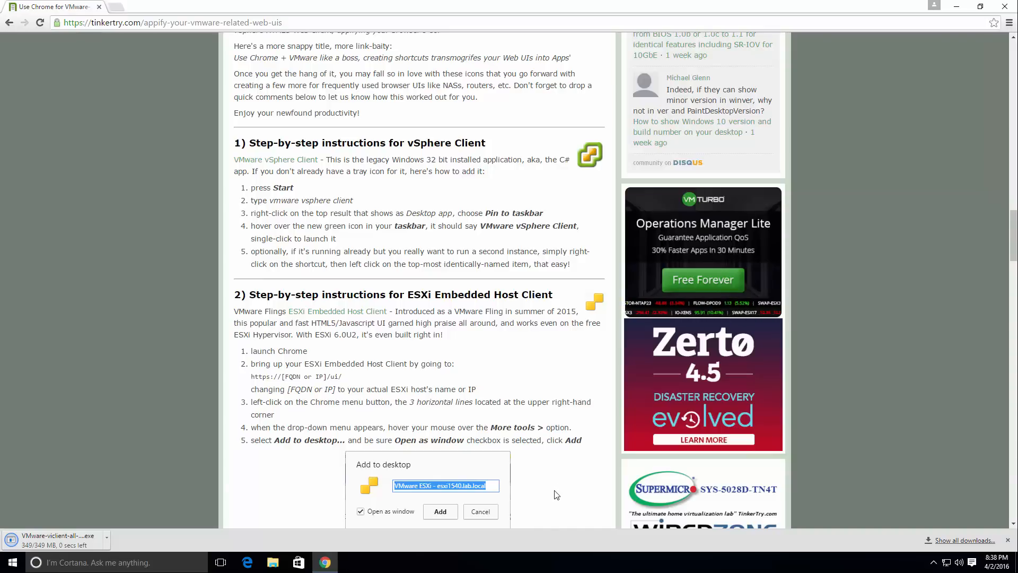
Run the downloaded VMware-viclient installer with permission to make changes, and minimize Chrome.
click(42, 542)
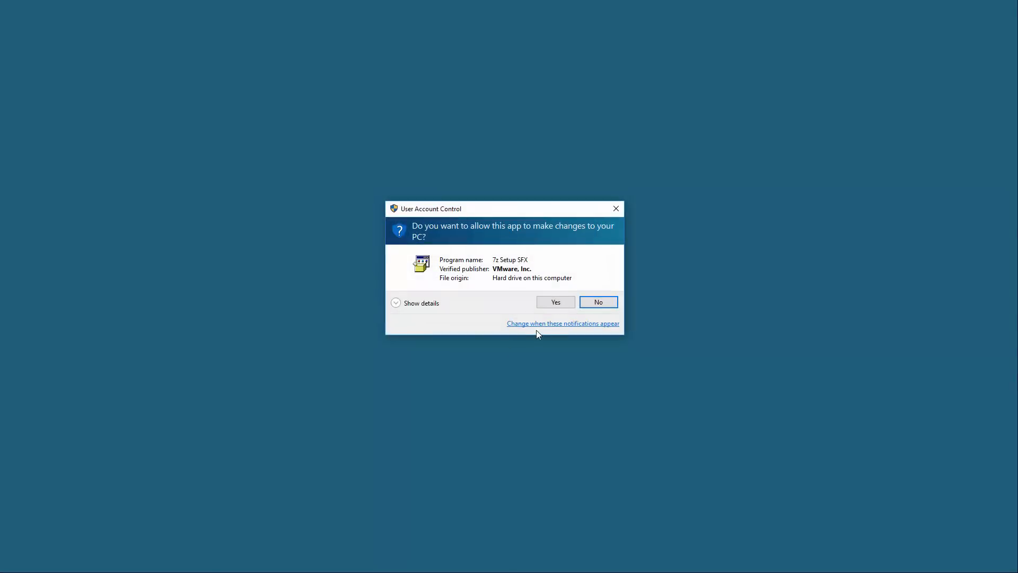
click(566, 299)
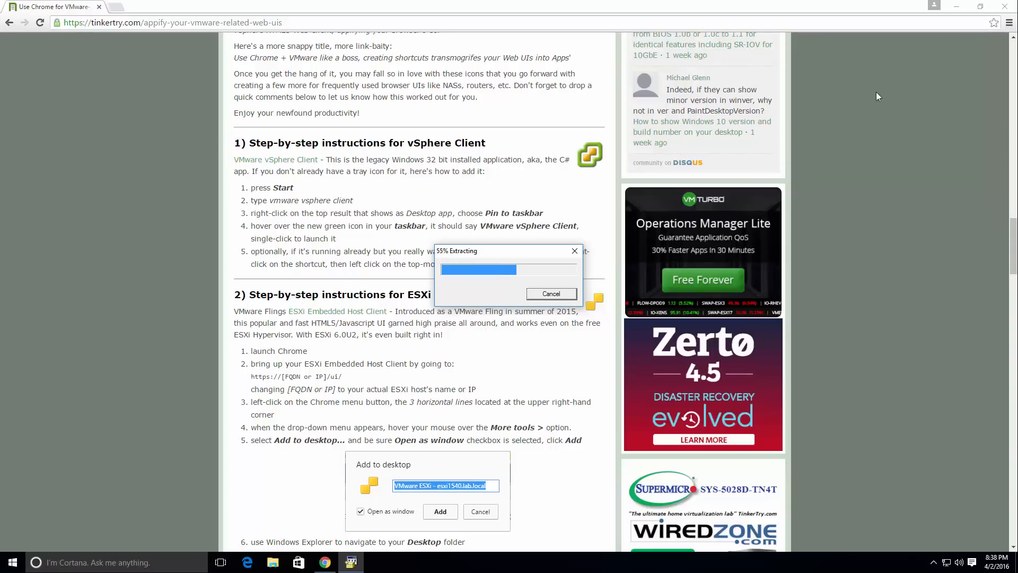
click(956, 7)
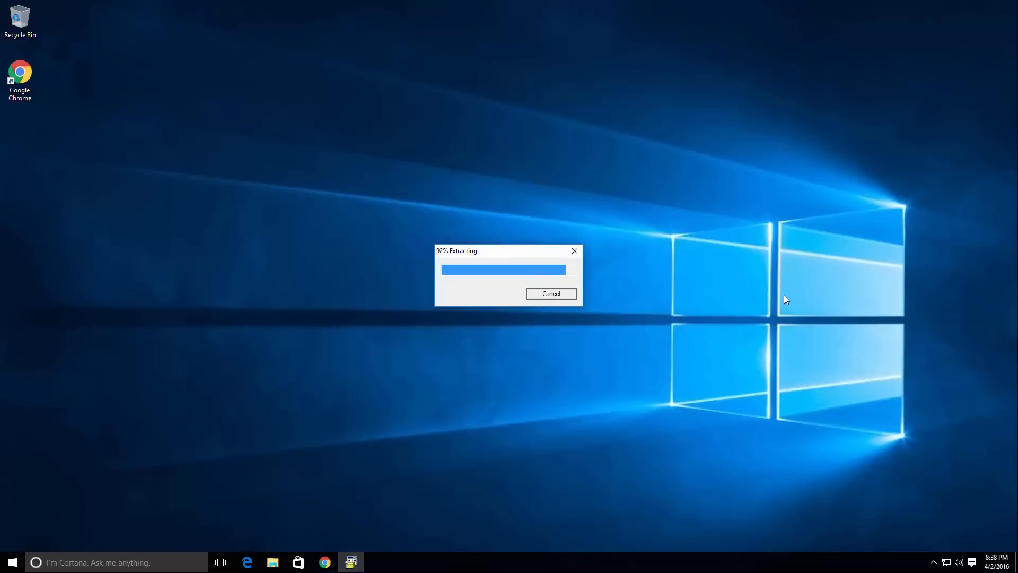
Open Task Manager to check the CPU performance graph while the installer extracts, and minimize it.
right_click(832, 555)
click(851, 502)
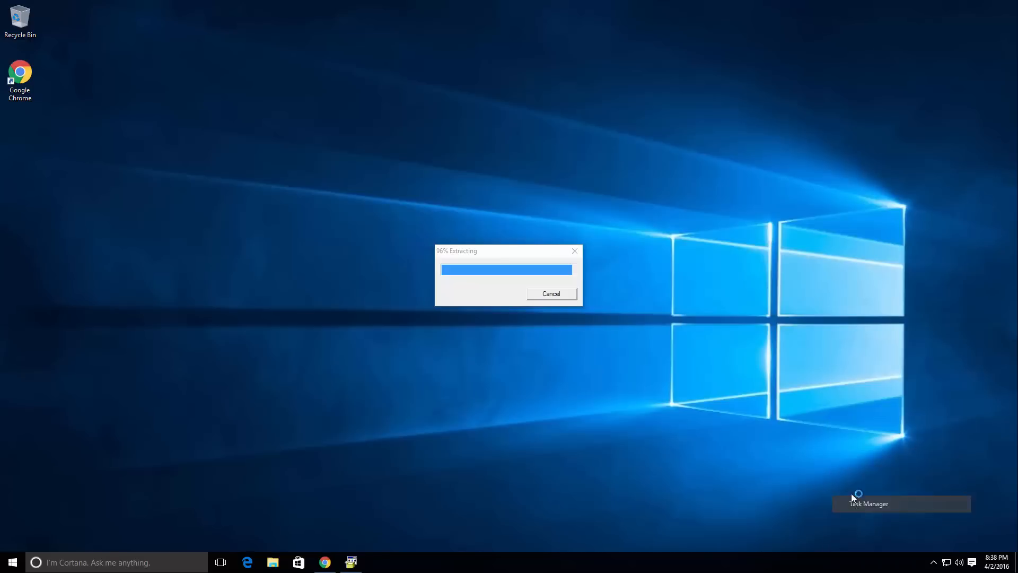
click(88, 249)
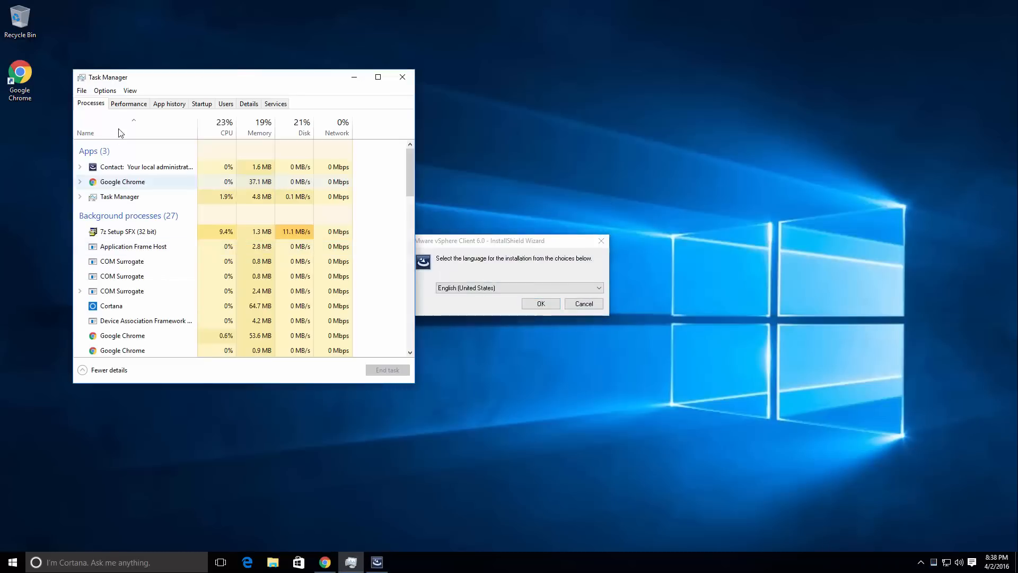
click(129, 104)
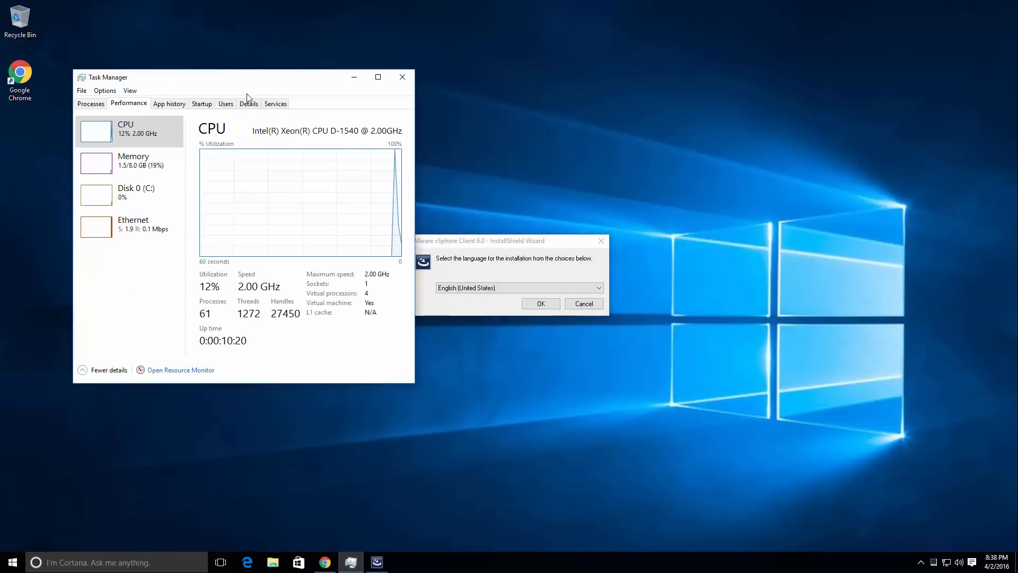
click(130, 91)
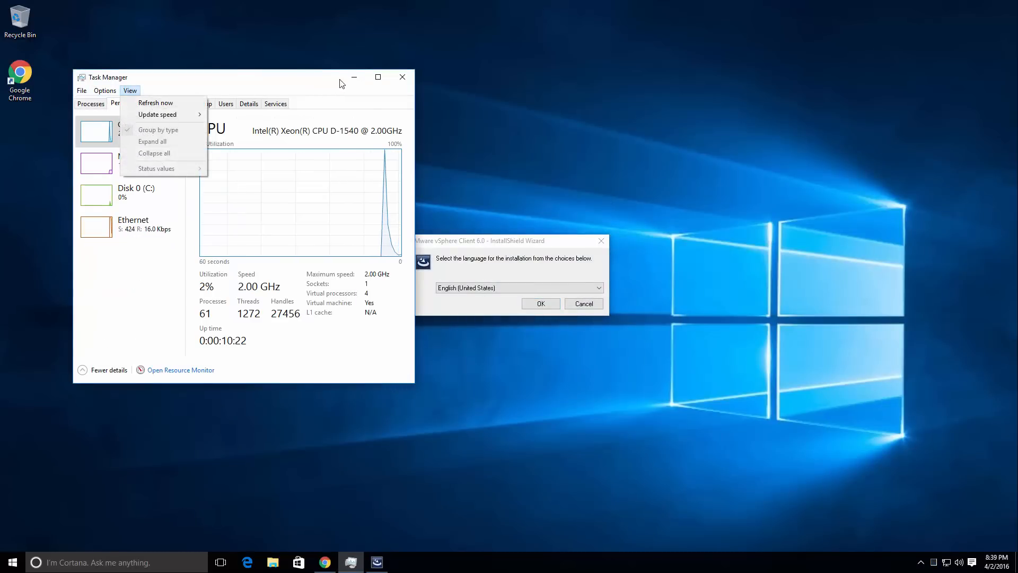
click(354, 77)
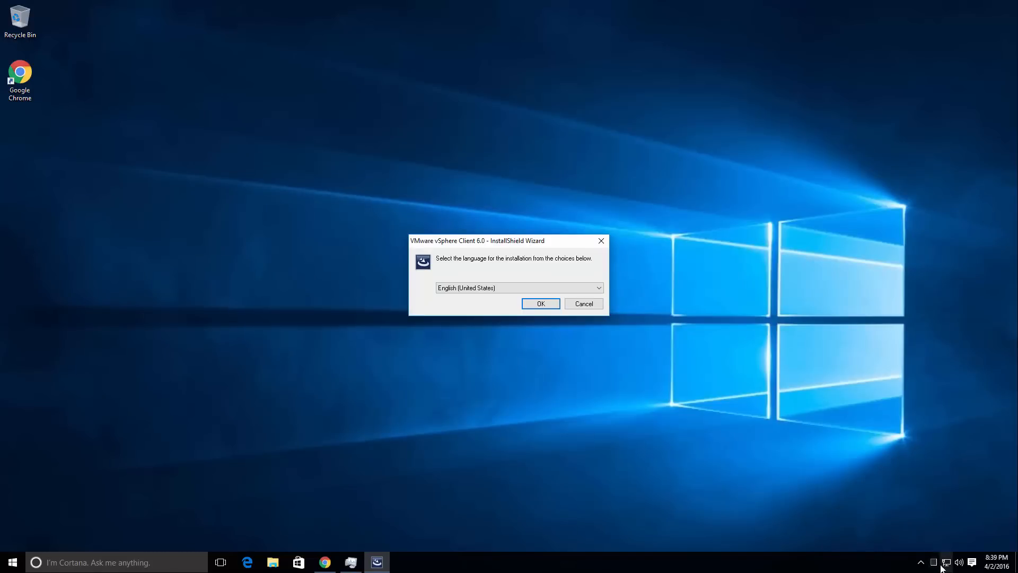
Install VMware vSphere Client 6.0 in English (United States), accepting the license agreement, and finish the wizard.
click(536, 304)
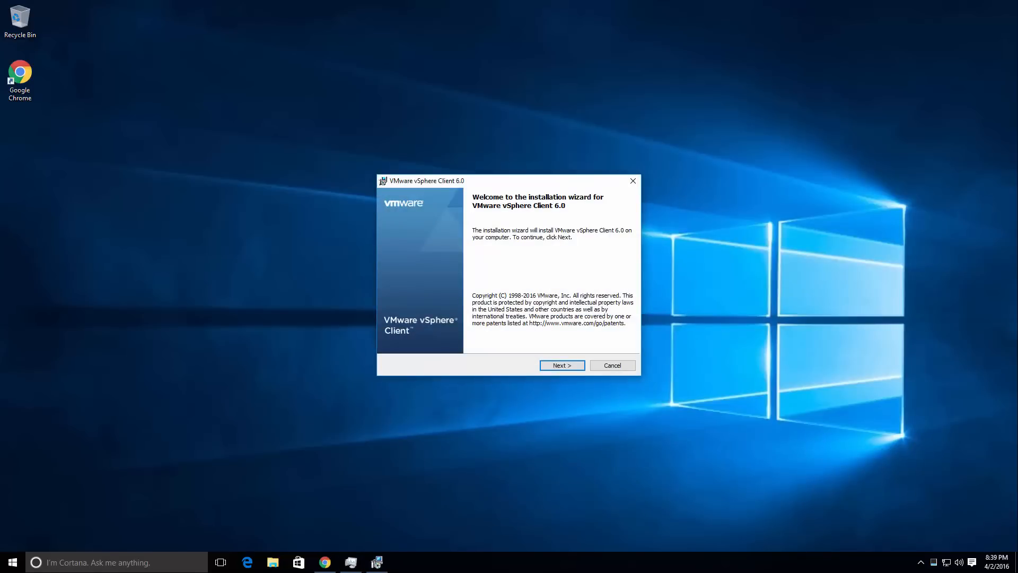
click(574, 370)
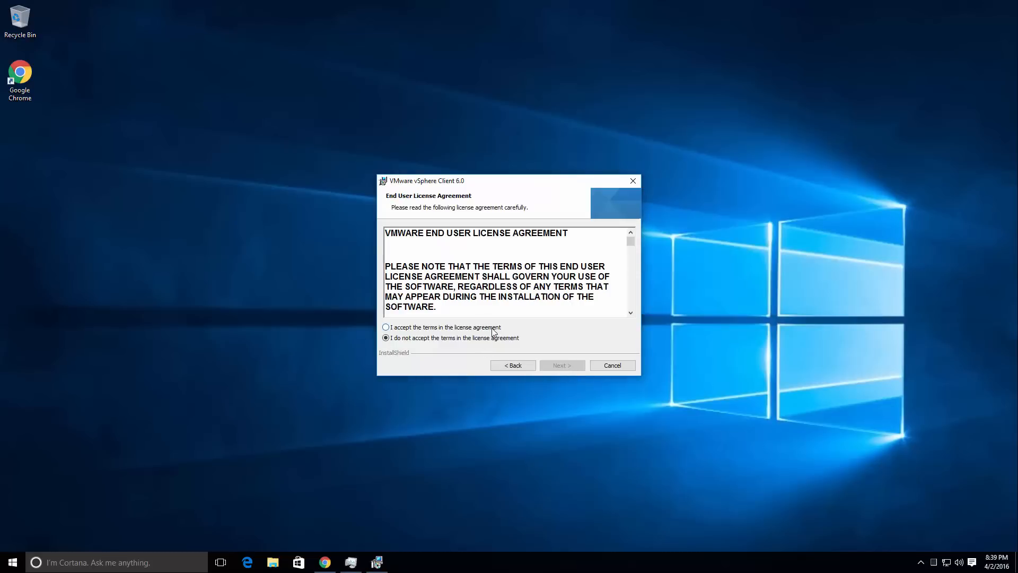
click(492, 327)
click(577, 367)
click(577, 368)
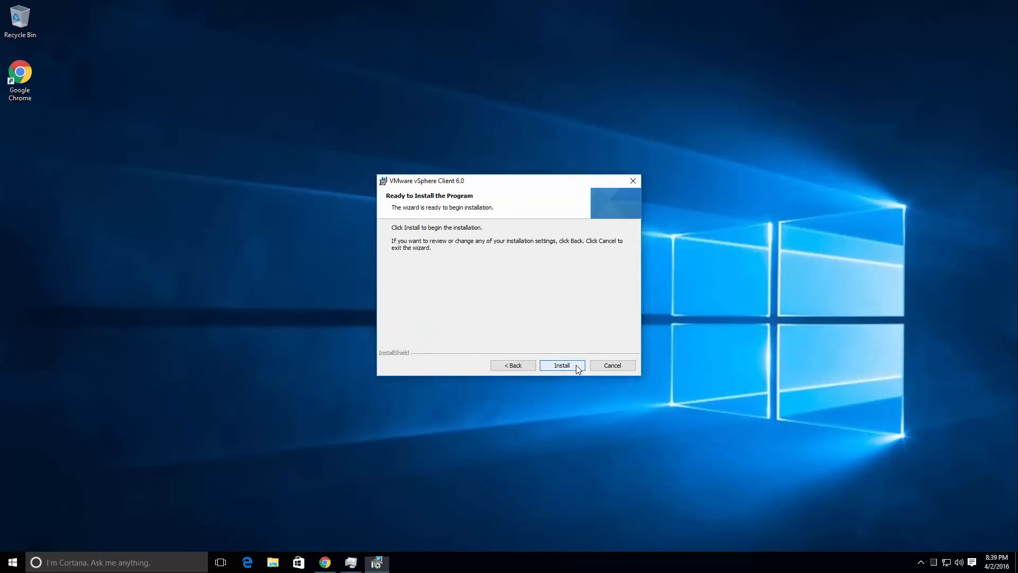
click(575, 366)
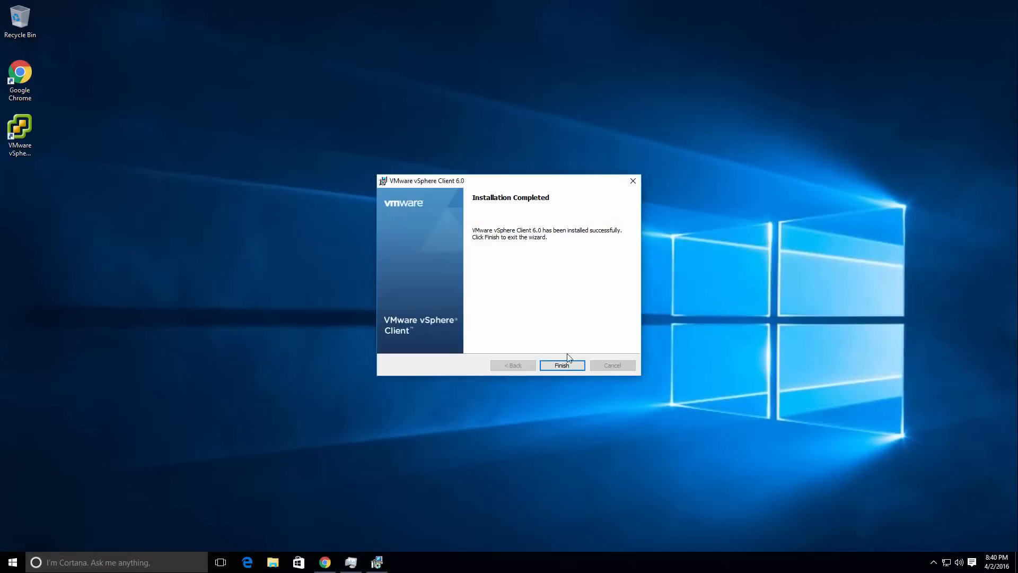
click(568, 366)
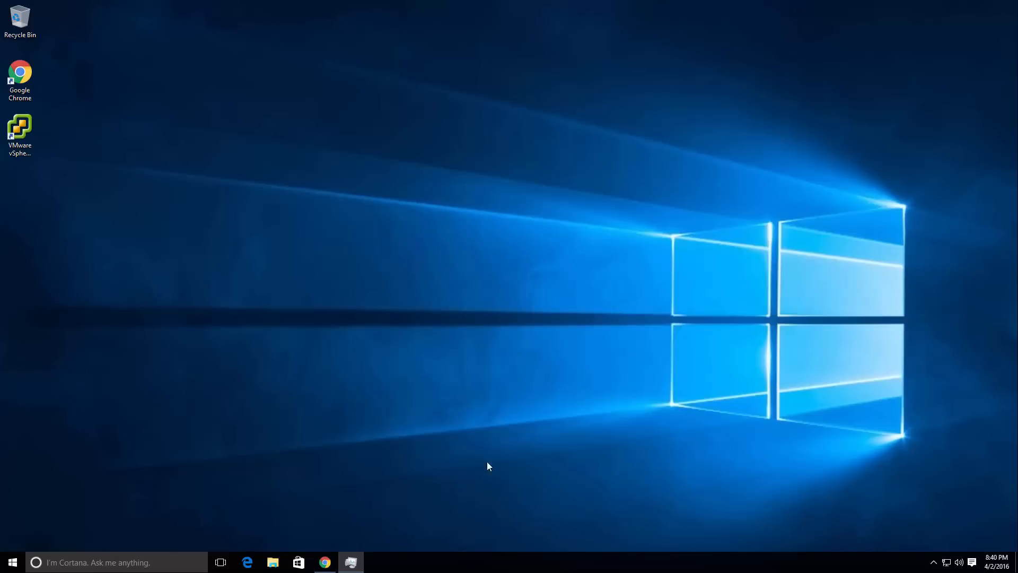
Set Task Manager to hide when minimized, and minimize it.
click(359, 561)
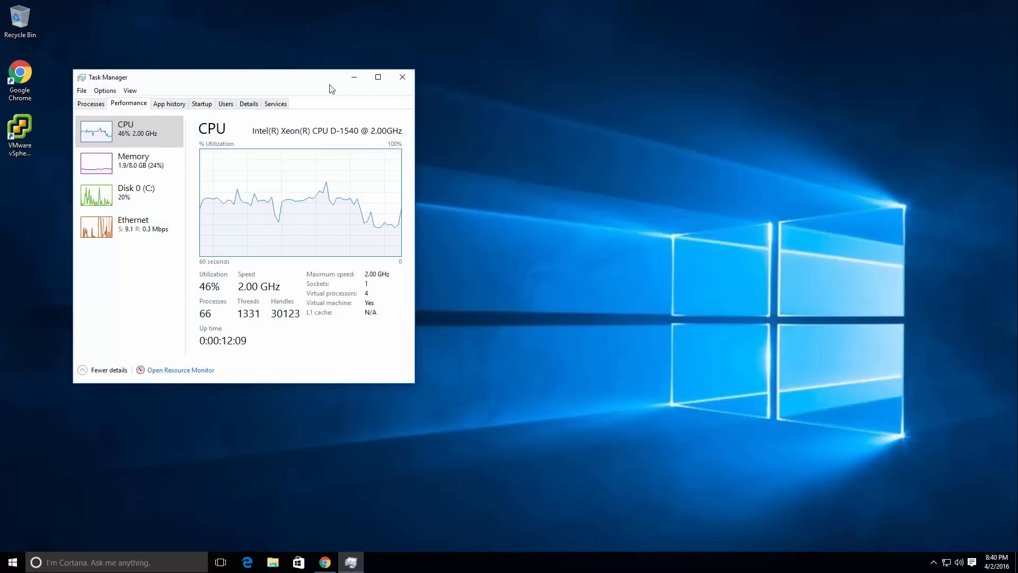
click(130, 90)
mouse_move(106, 91)
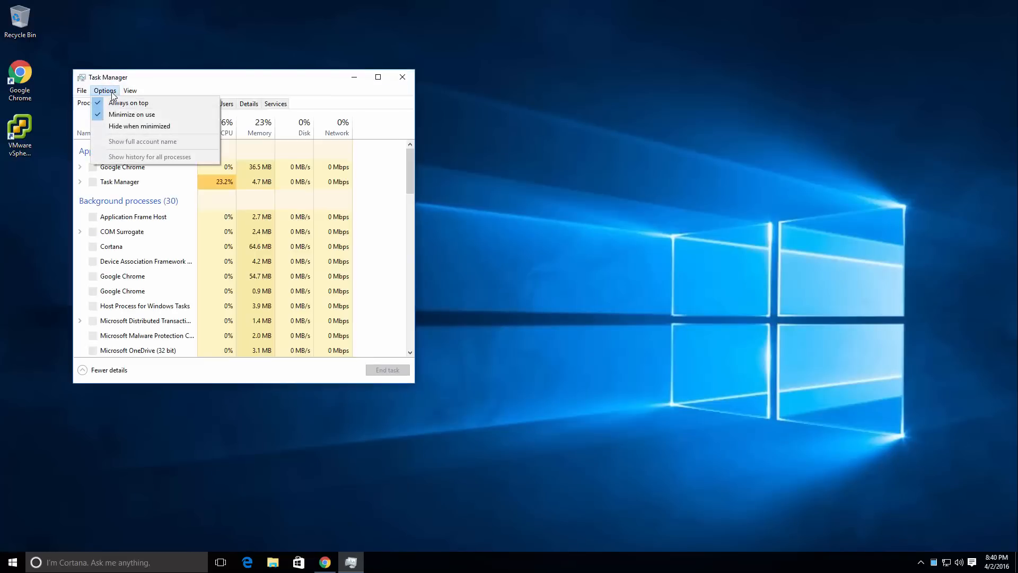
click(128, 124)
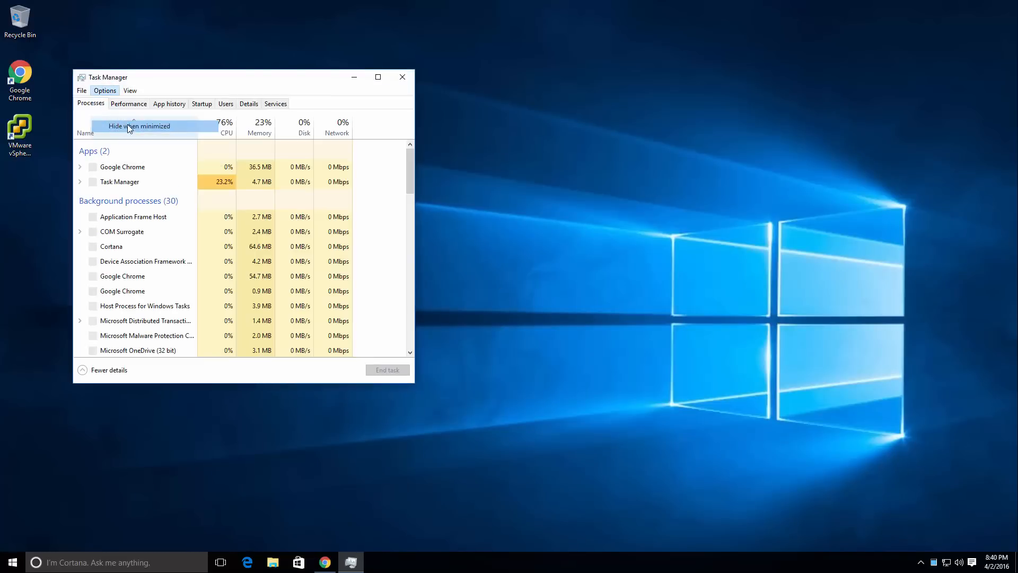
click(354, 77)
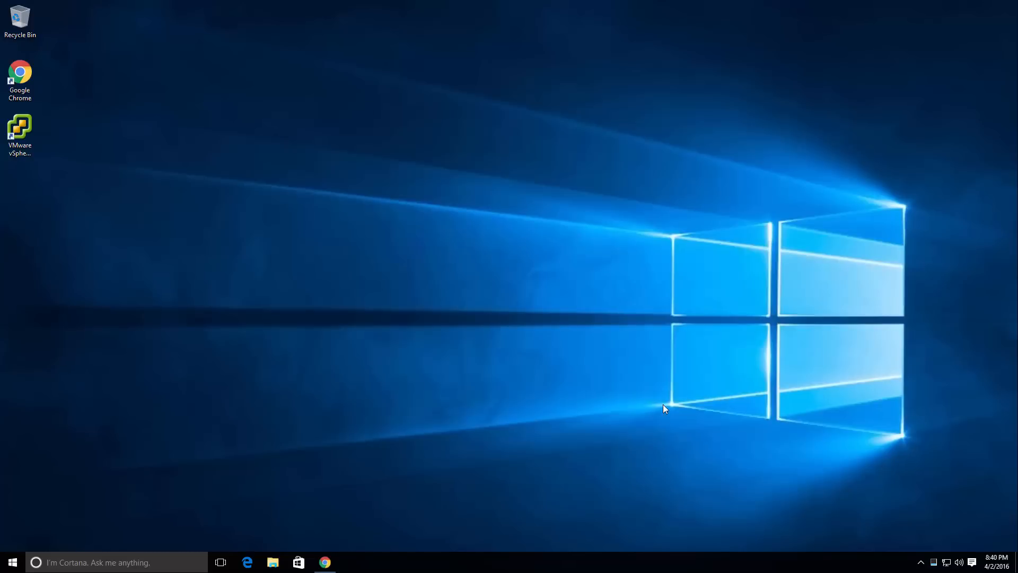
Pin the VMware vSphere Client desktop shortcut to the taskbar, and snap the Chrome article window to the left half of the screen.
right_click(20, 132)
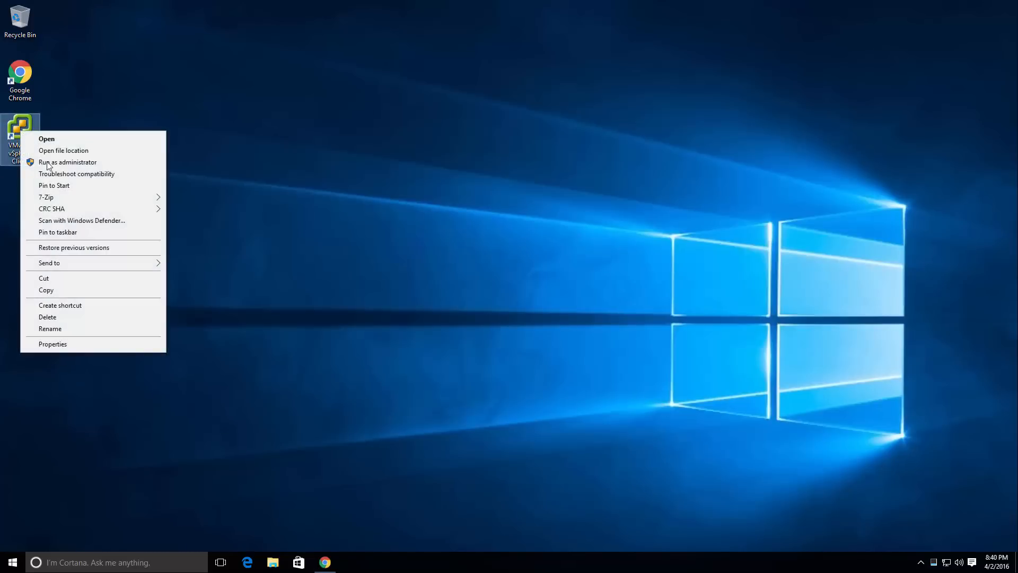
click(87, 233)
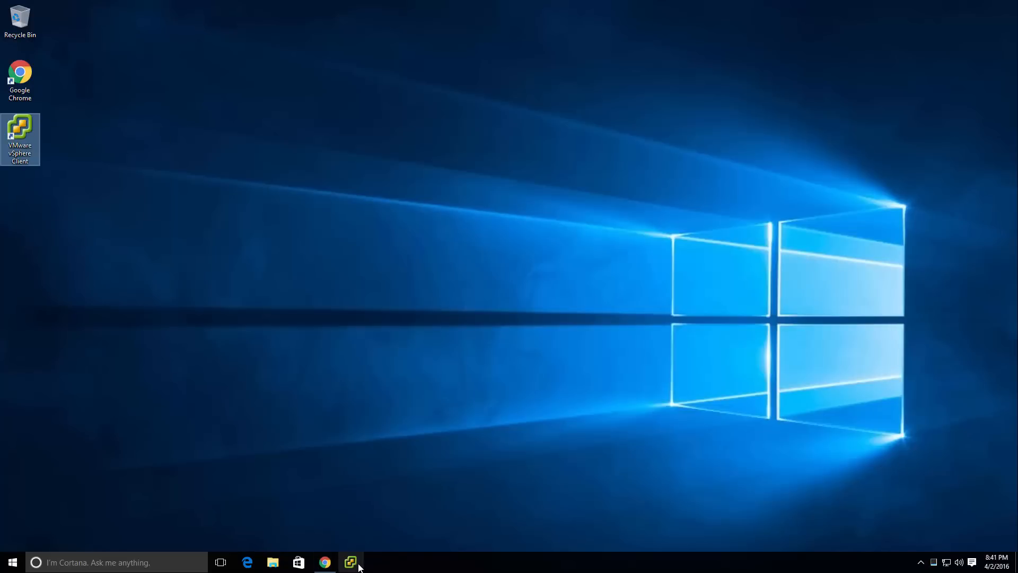
click(325, 564)
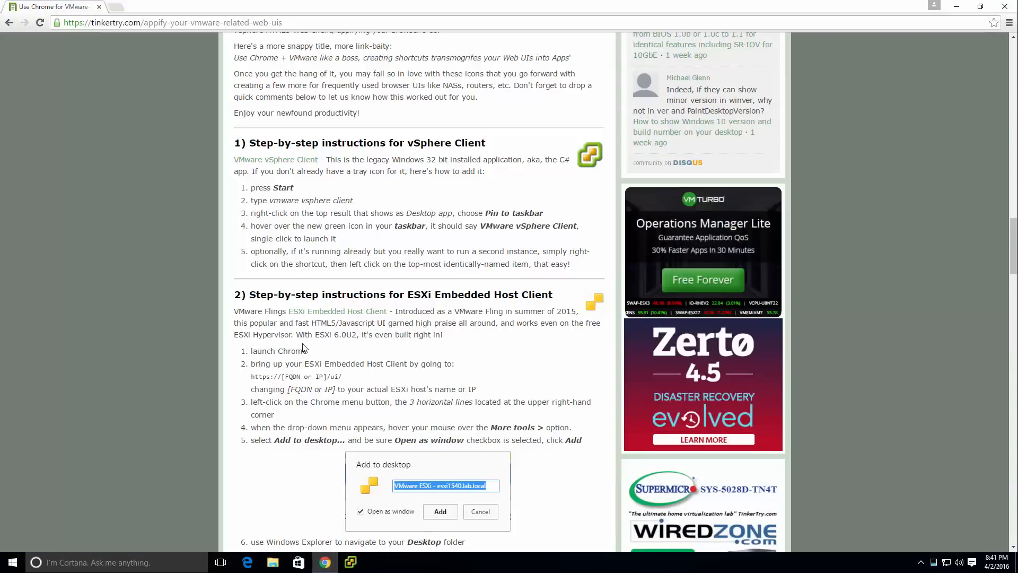
key(super+Left)
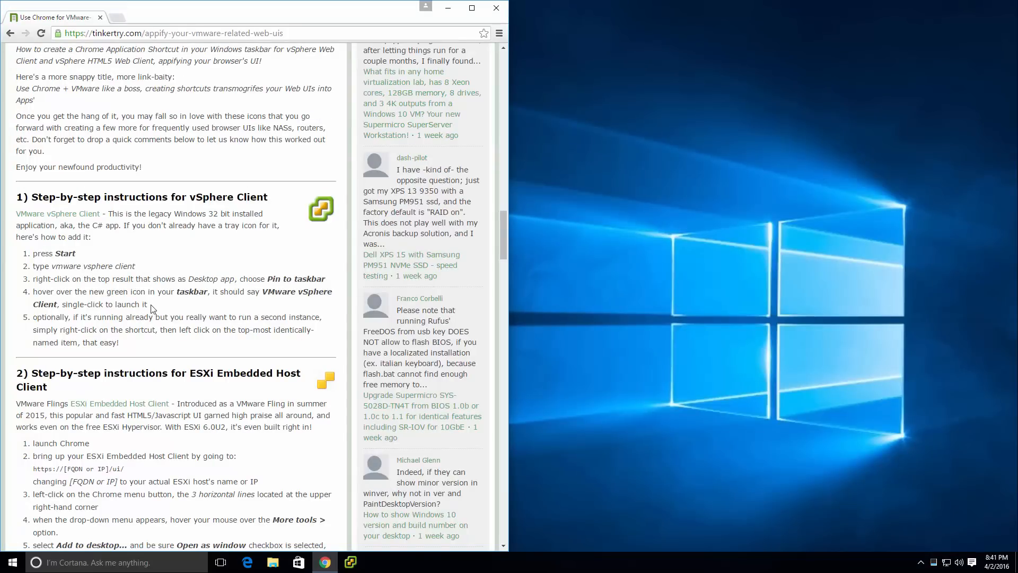
scroll(153, 303, down, 4)
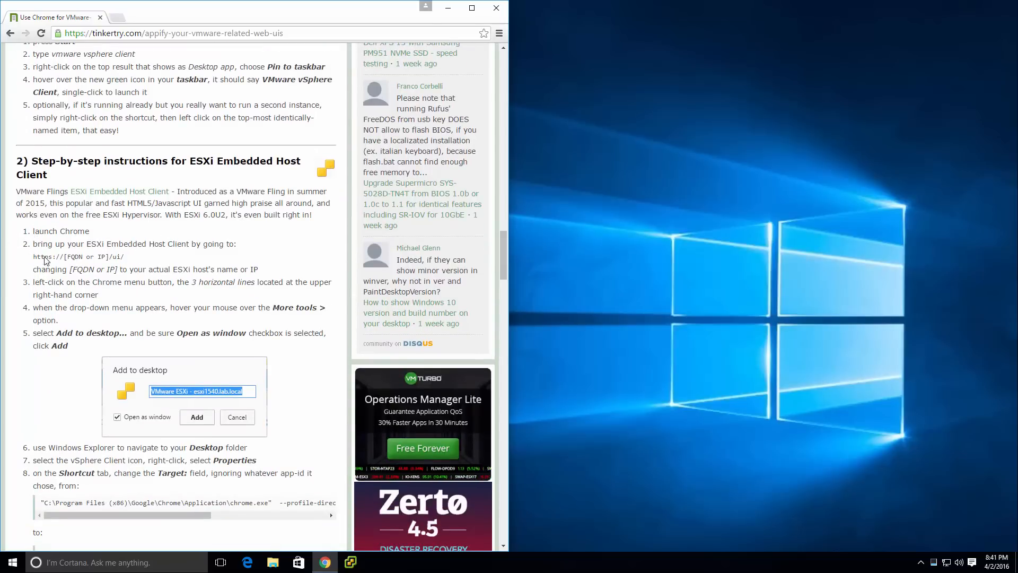
drag(34, 257, 68, 257)
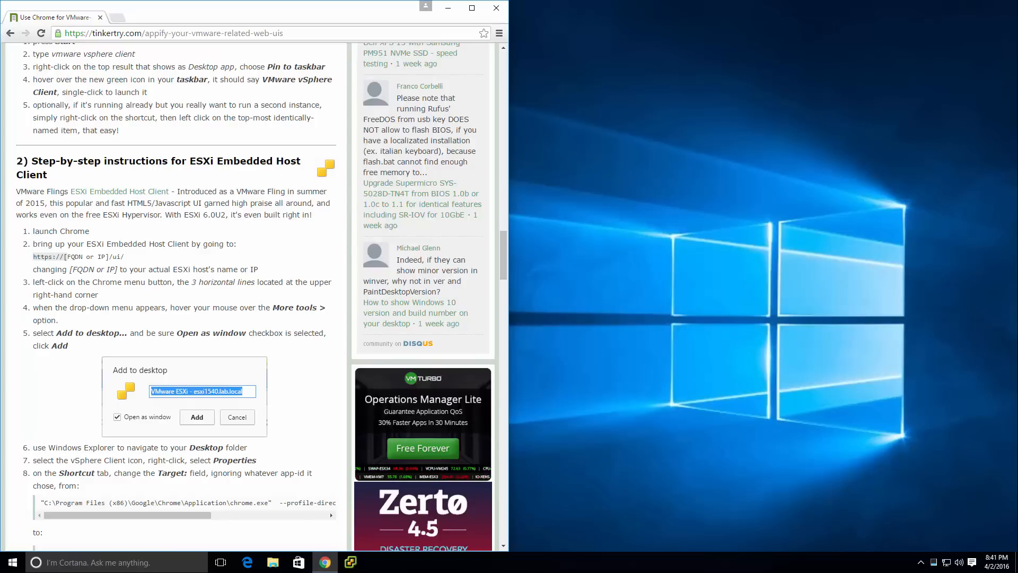
click(118, 18)
text(https://esxi1540/ui/)
key(Return)
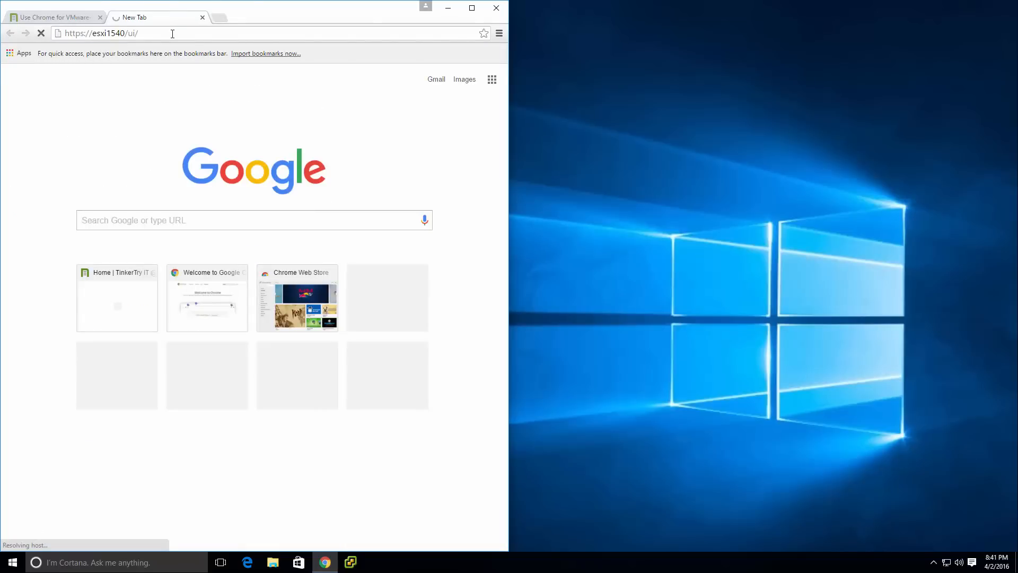
click(94, 34)
click(93, 34)
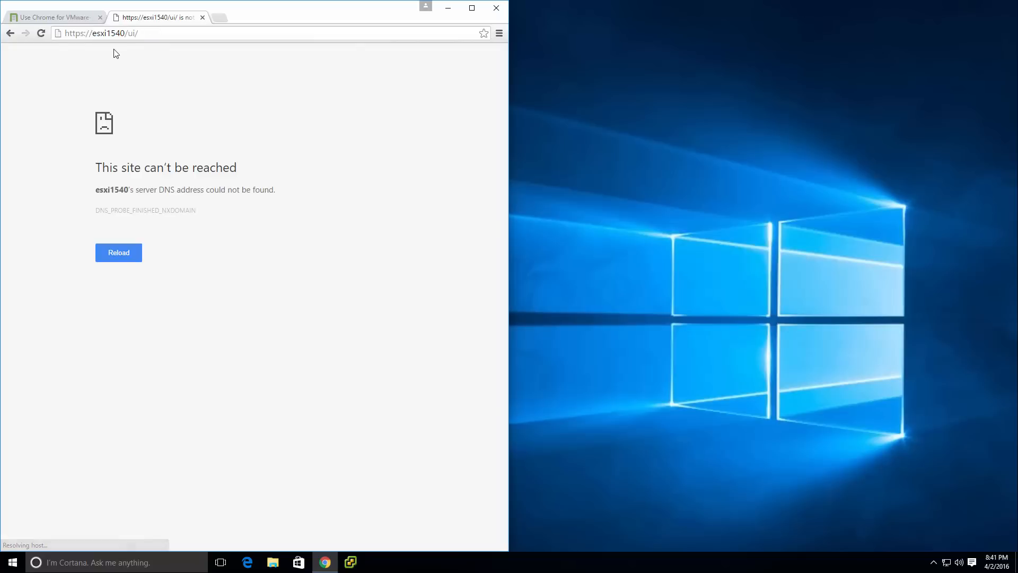
text(10.10.1.)
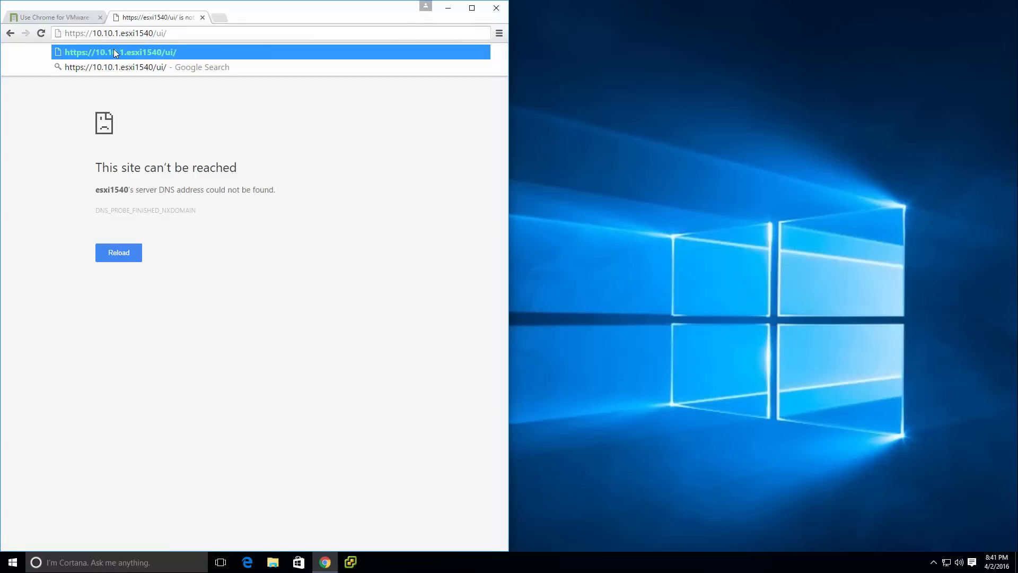
text(201)
key(Delete)
key(Delete)
key(Delete)
key(Delete)
key(Delete)
key(Delete)
key(Delete)
key(Delete)
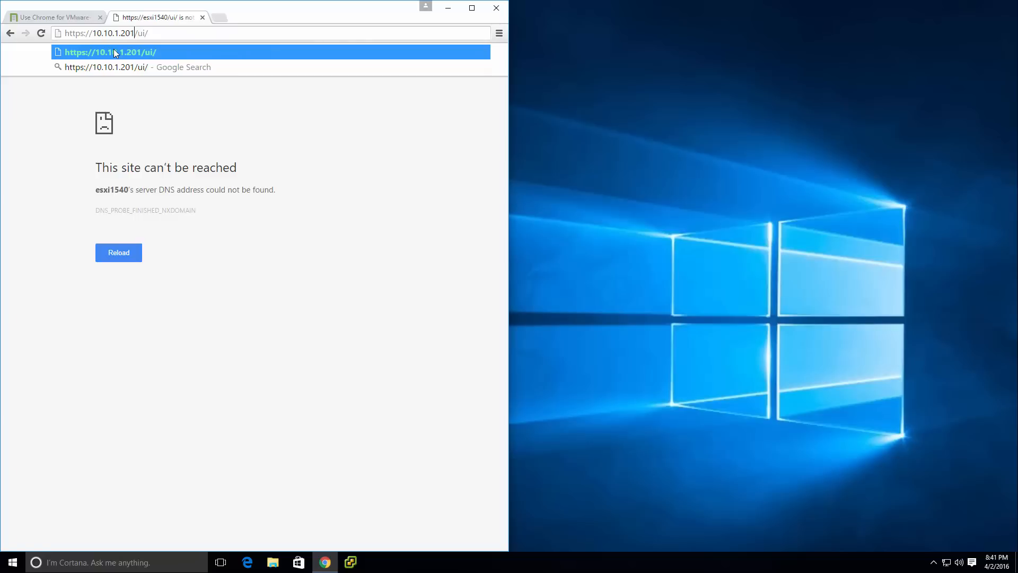
click(113, 50)
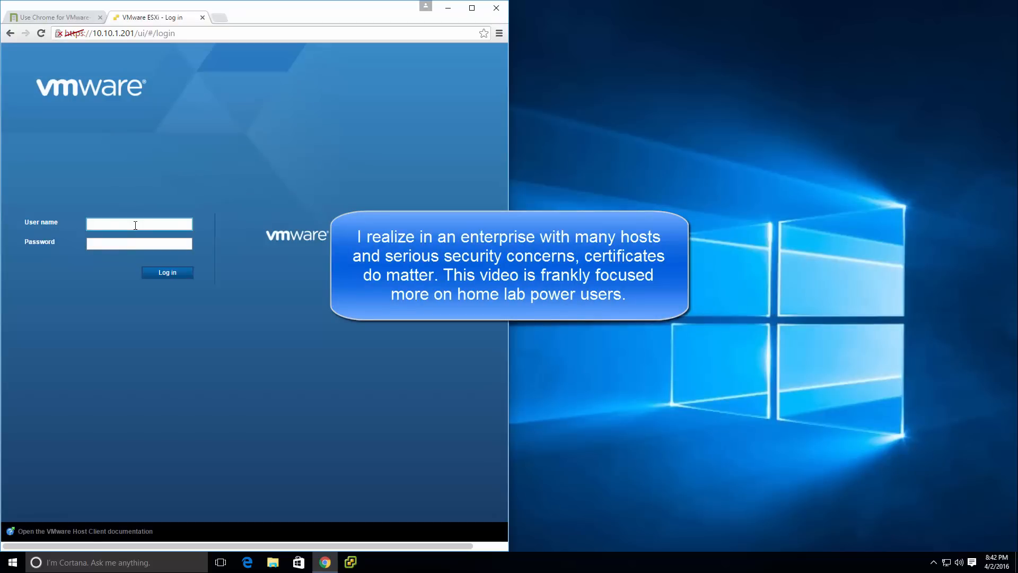
Log in to the ESXi host client as root with the account password, and accept the CEIP dialog with Join CEIP enabled.
text(ot)
key(Tab)
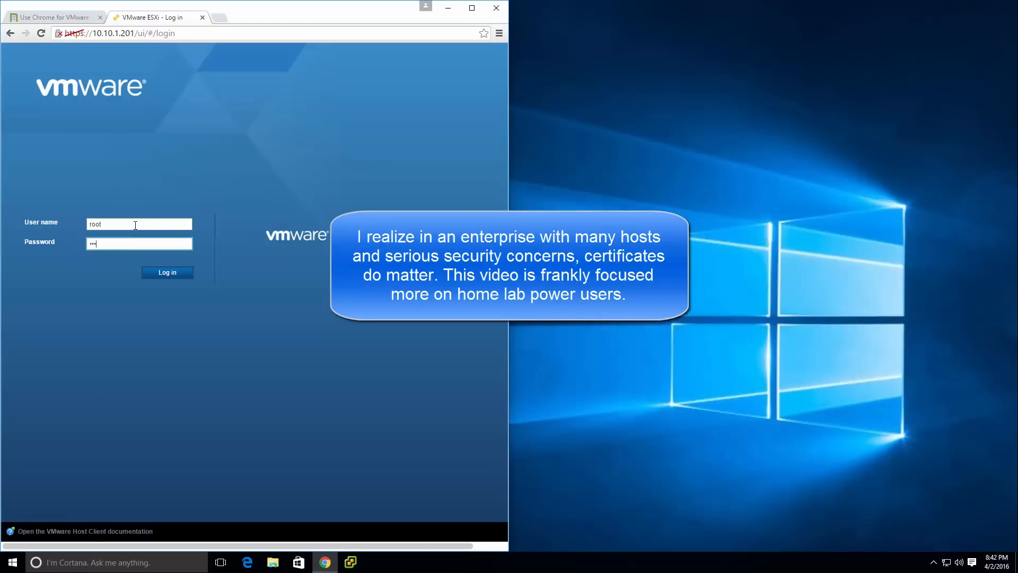
key(Return)
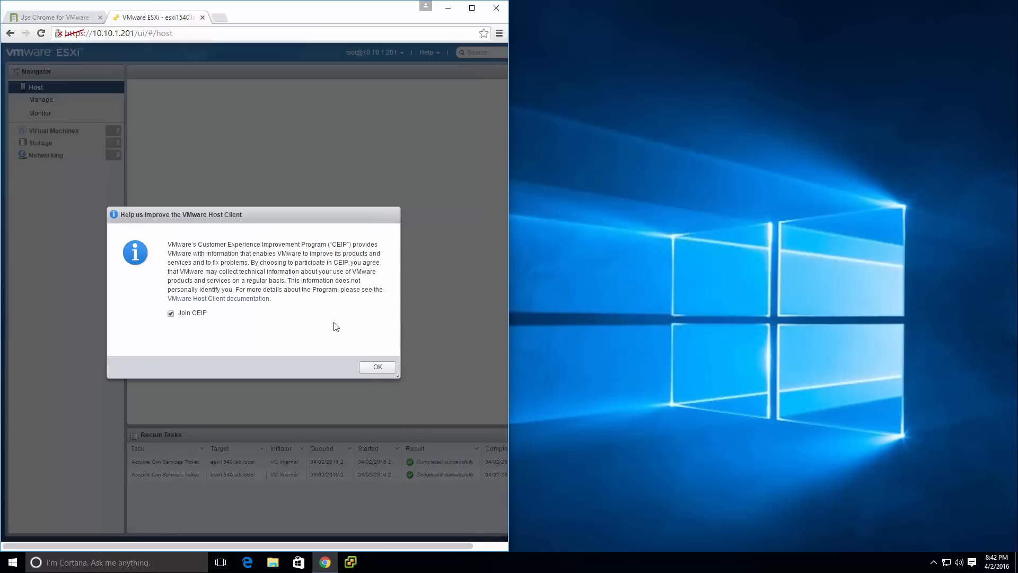
click(377, 367)
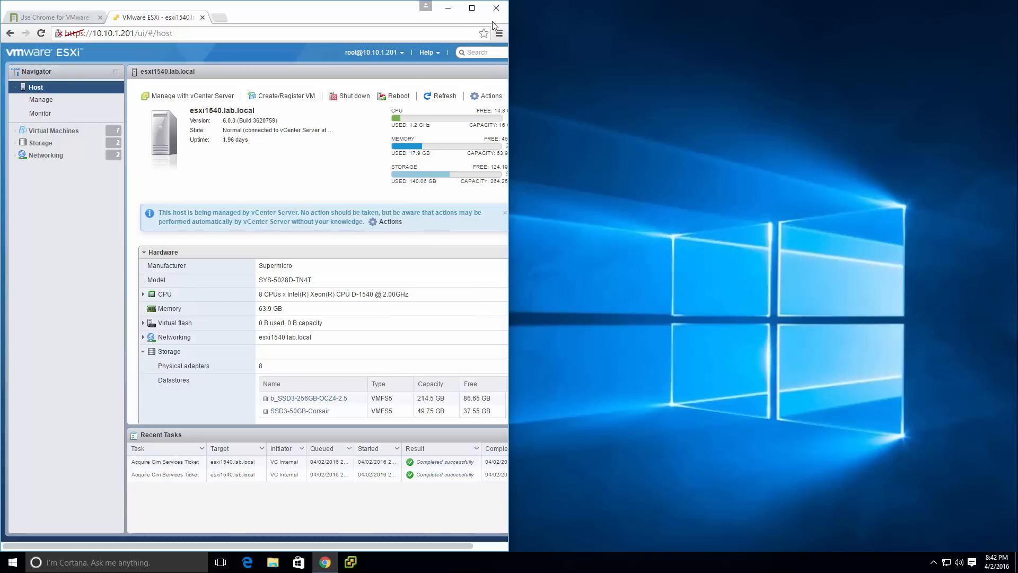
Detach the VMware ESXi tab into its own window and snap it to the right half of the screen, beside the article.
click(53, 17)
drag(167, 24, 376, 113)
key(super+Right)
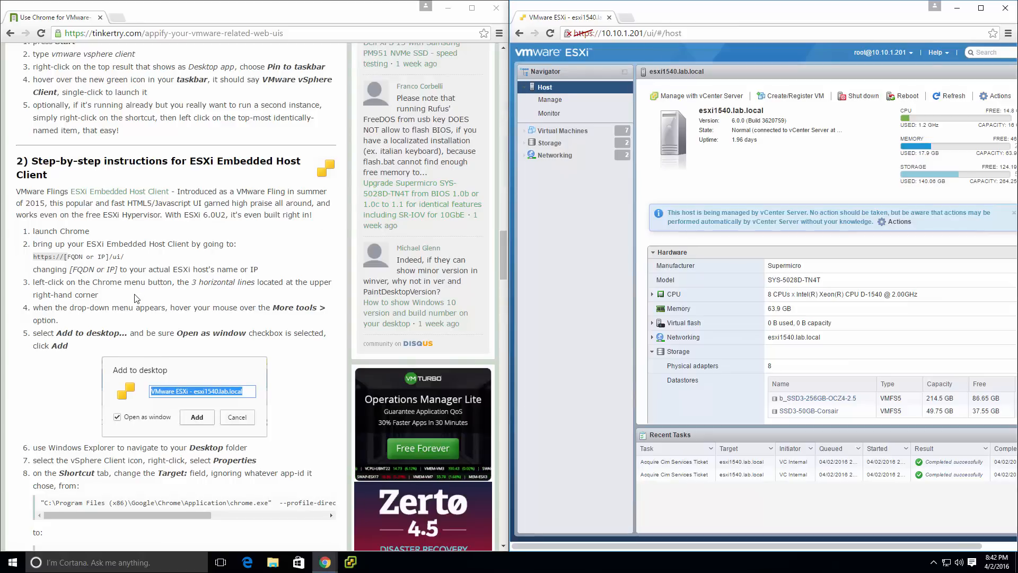
Add the VMware ESXi - esxi1540.lab.local page to the desktop as a shortcut with Open as window enabled.
scroll(249, 243, down, 2)
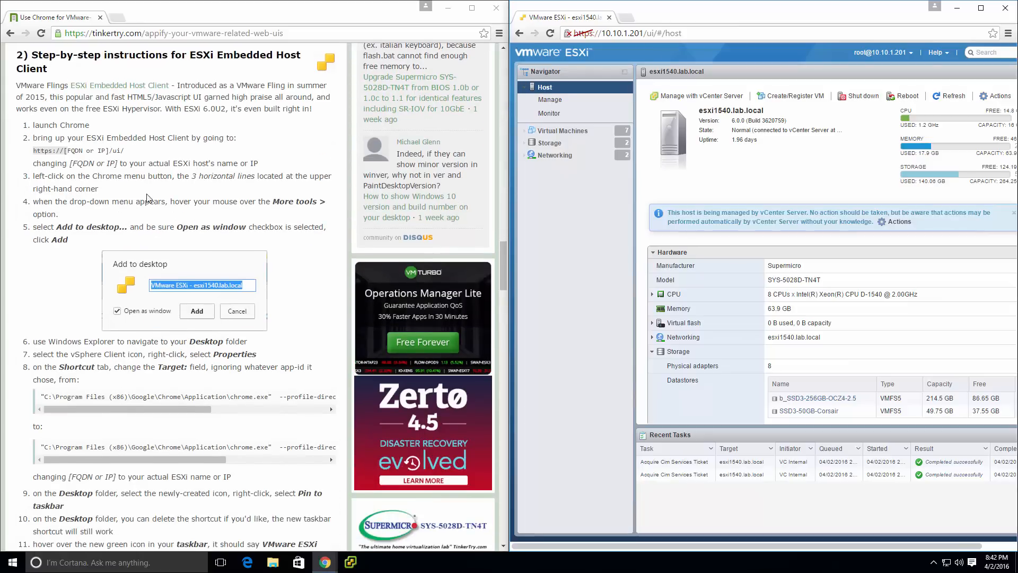
click(281, 186)
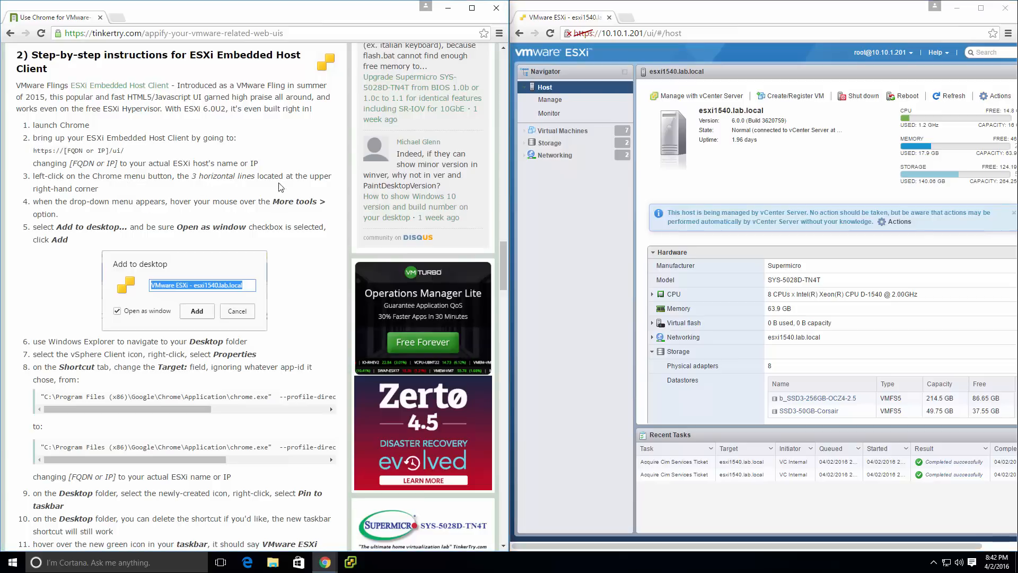
click(1008, 34)
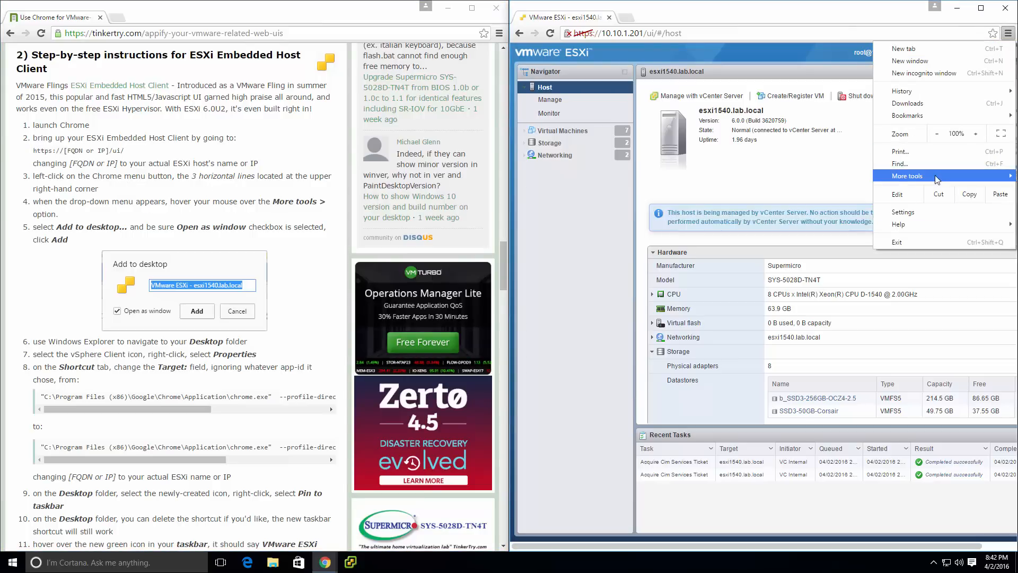
mouse_move(937, 179)
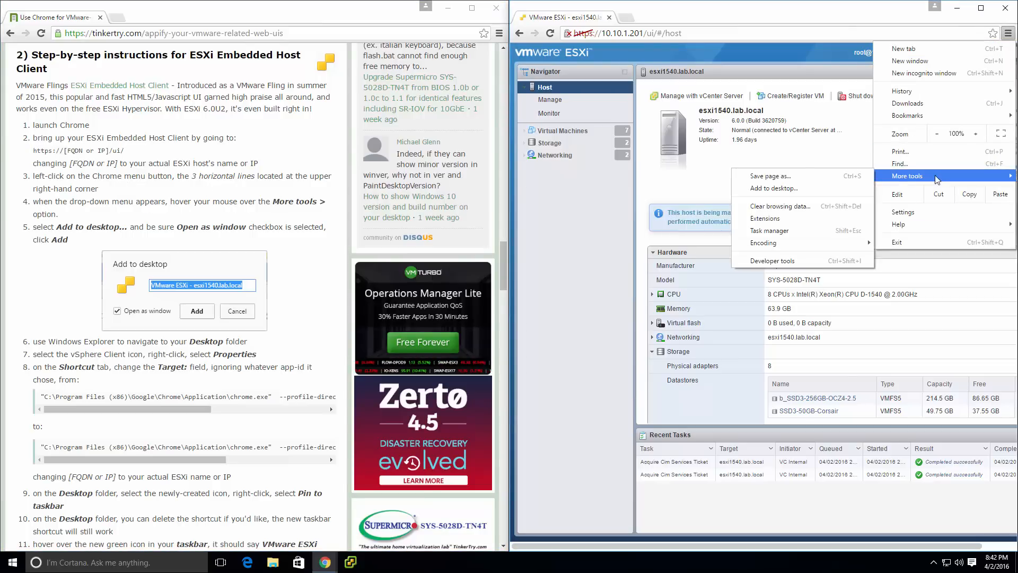
click(805, 189)
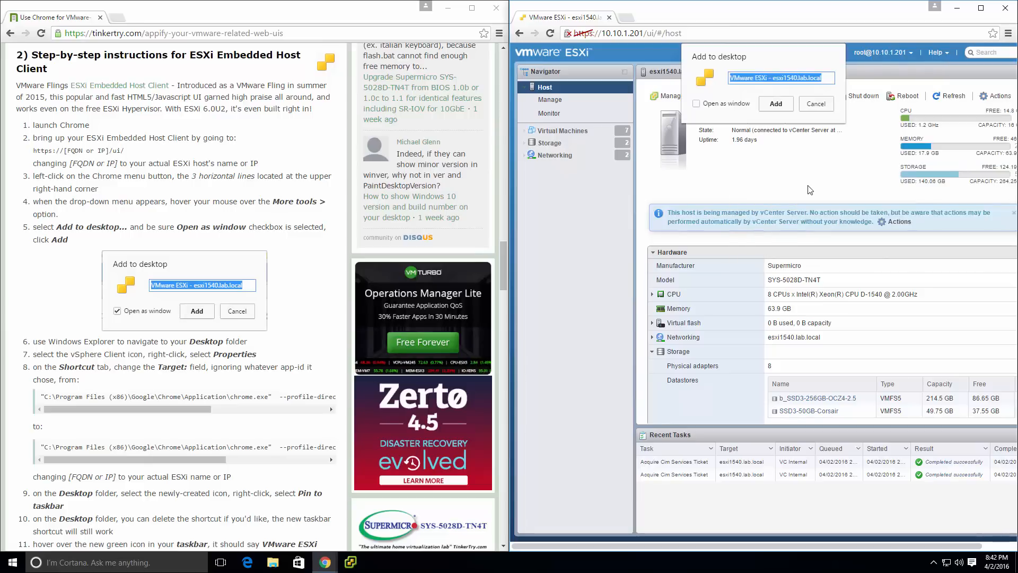
click(696, 104)
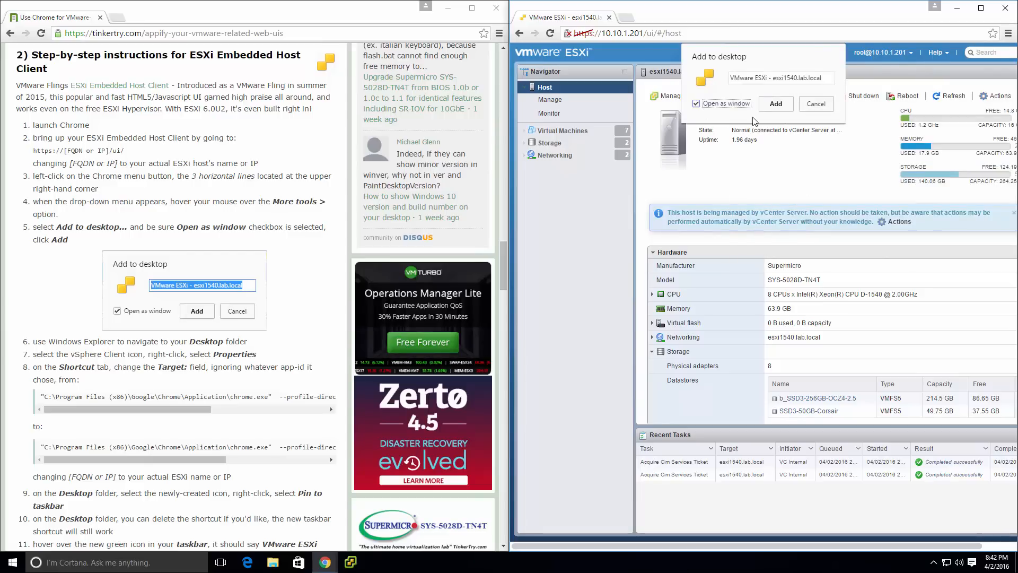
click(782, 108)
Switch to File Explorer, show the Desktop folder, and open the properties of the VMware ESXi - esxi1540.lab.local shortcut.
click(273, 562)
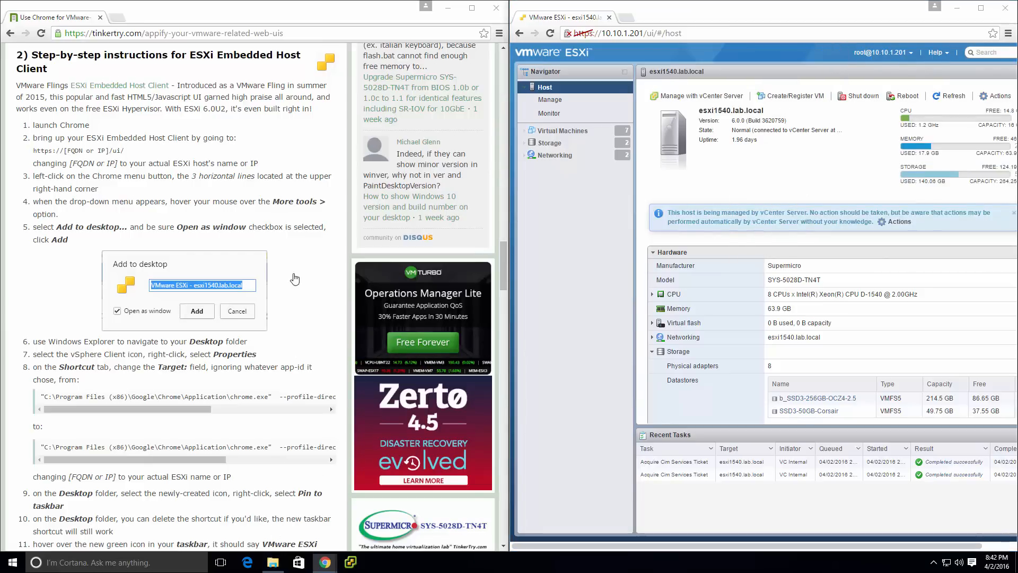
click(465, 226)
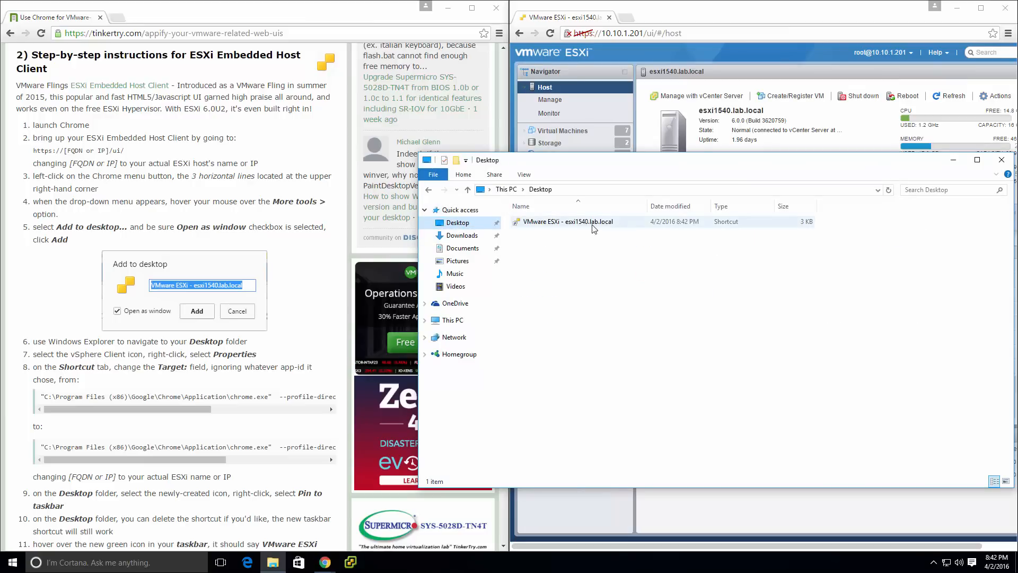
drag(693, 167, 678, 133)
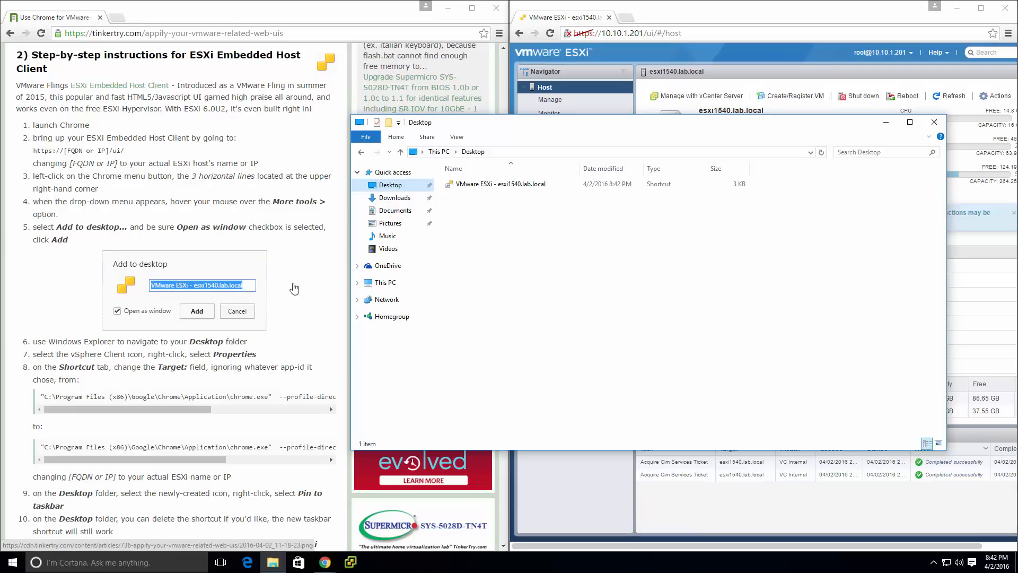
right_click(550, 189)
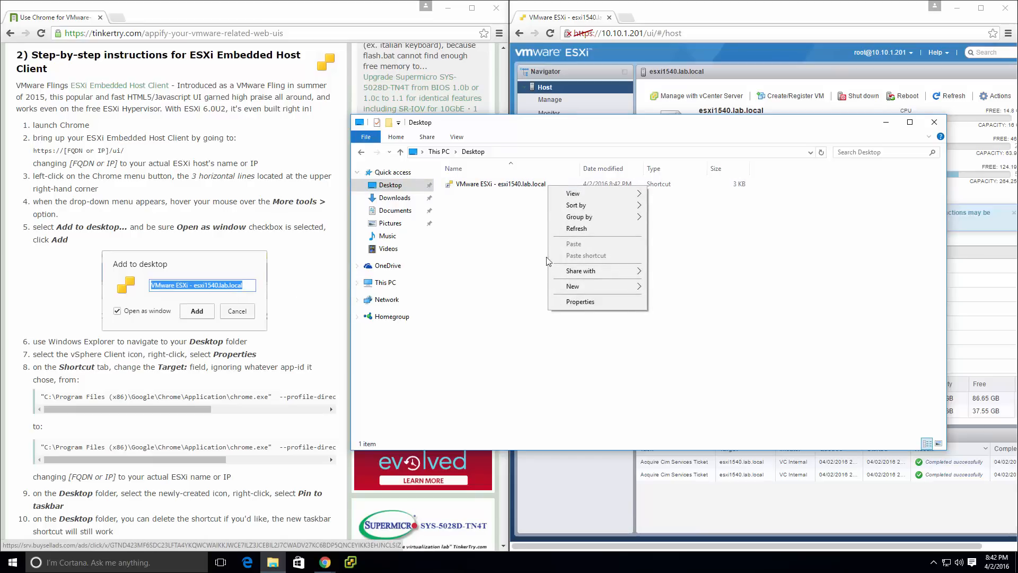
click(505, 186)
right_click(552, 187)
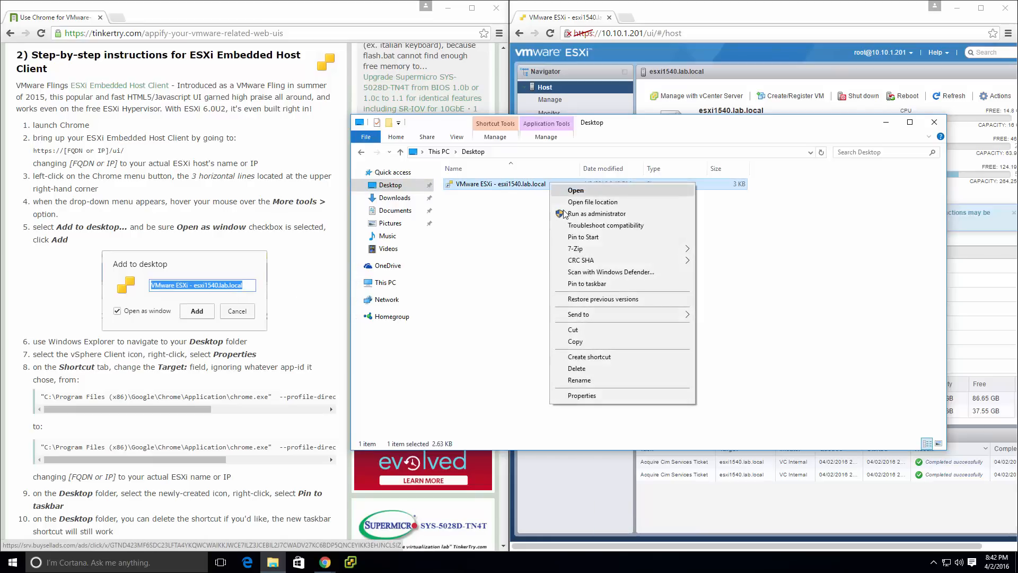
click(598, 396)
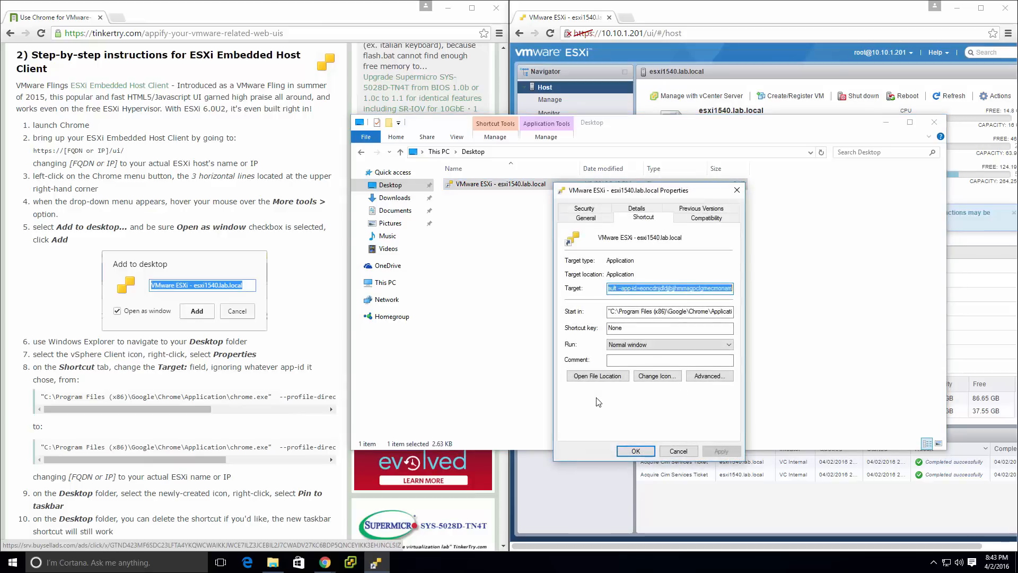
click(639, 287)
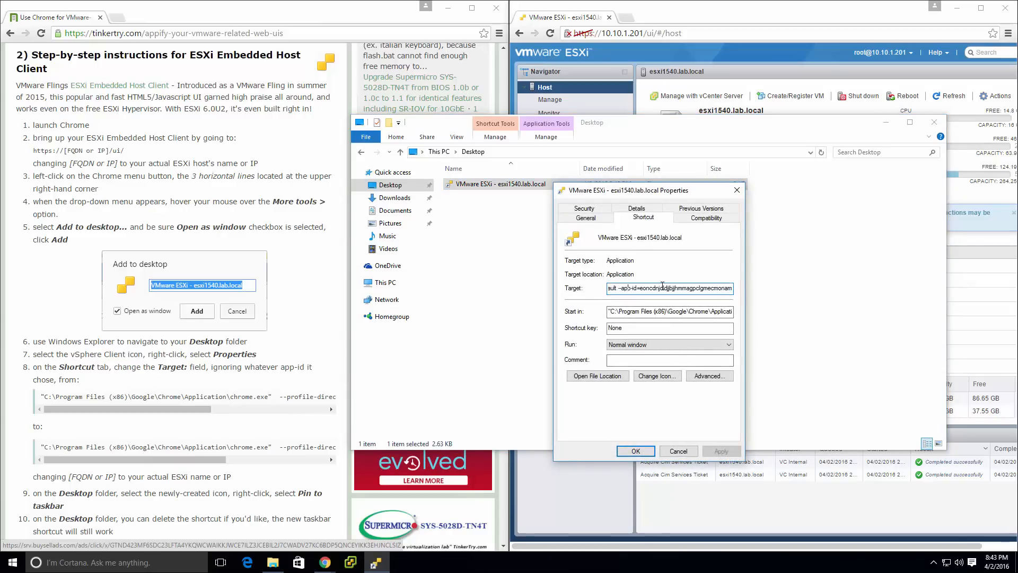
key(shift+End)
text(=https://esxi1540/ui/)
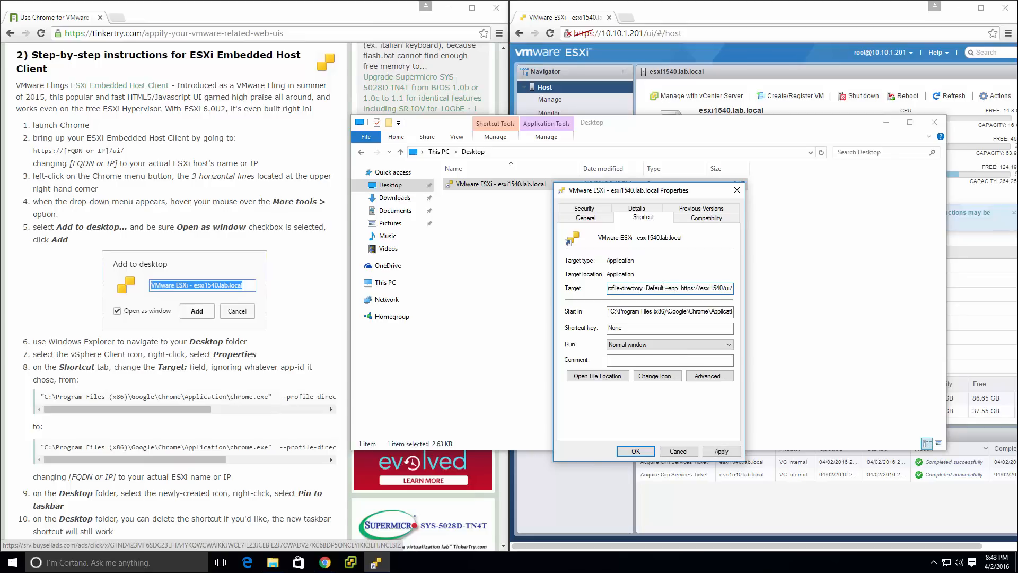
Replace the host name in the shortcut's Target with 10.10.1.201, check it against the article's example, and save the properties.
click(701, 288)
text(10.10.1.201)
key(End)
key(Left)
key(Delete)
key(Delete)
key(Delete)
key(Delete)
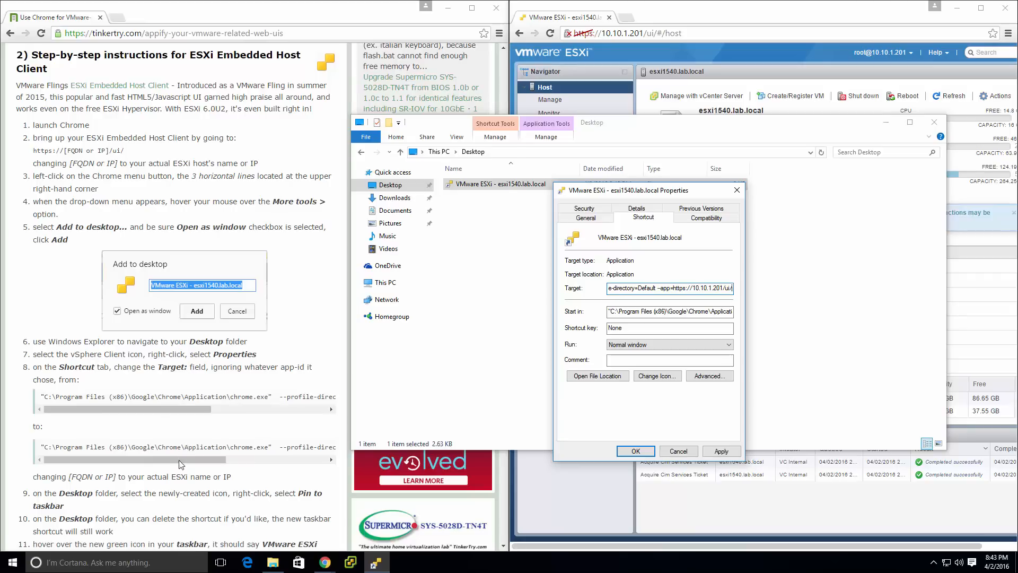
drag(166, 459, 267, 456)
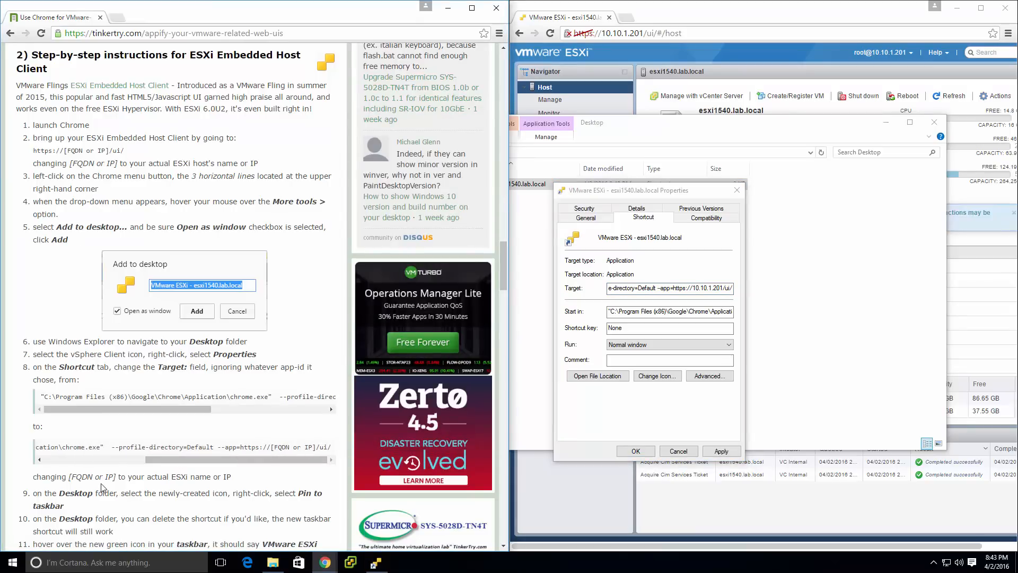
scroll(112, 496, down, 2)
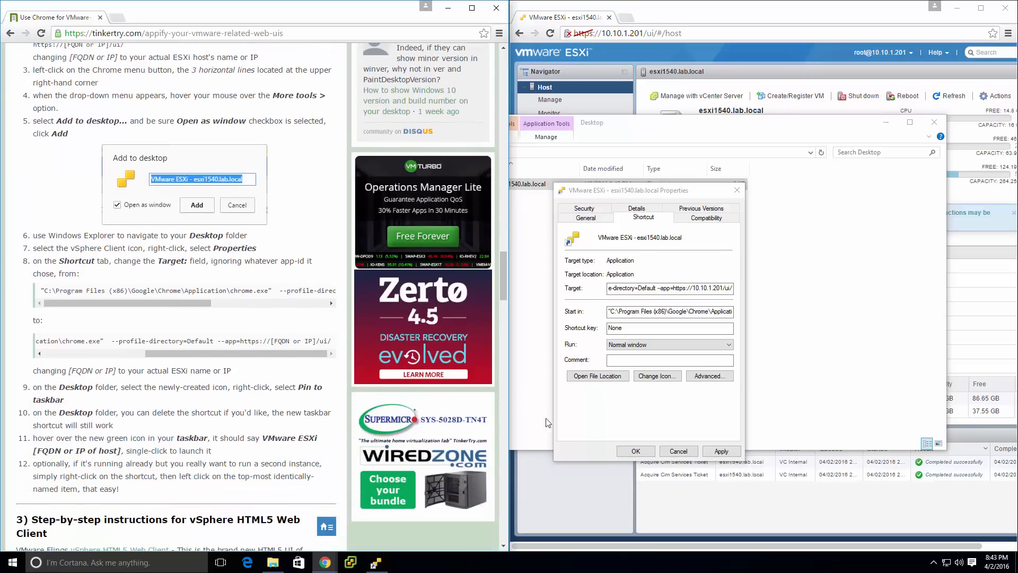
click(636, 451)
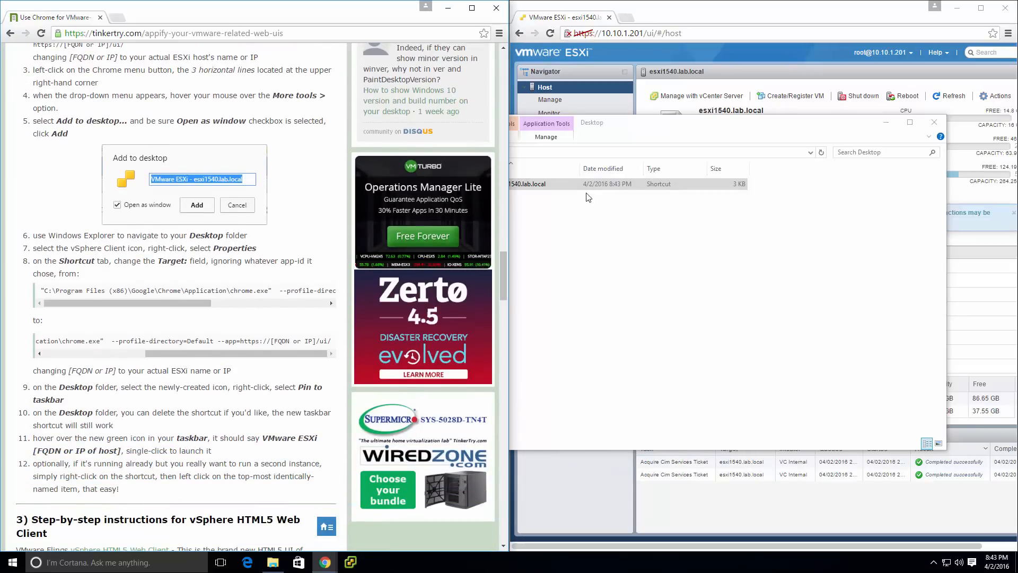
Pin the VMware ESXi shortcut to the taskbar and delete it from the Desktop folder.
right_click(560, 184)
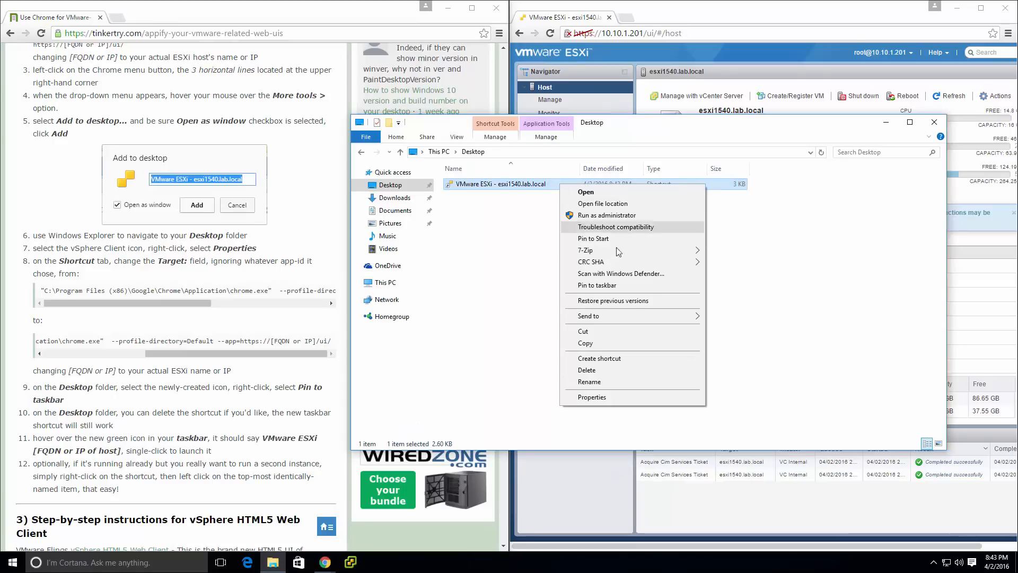
click(614, 287)
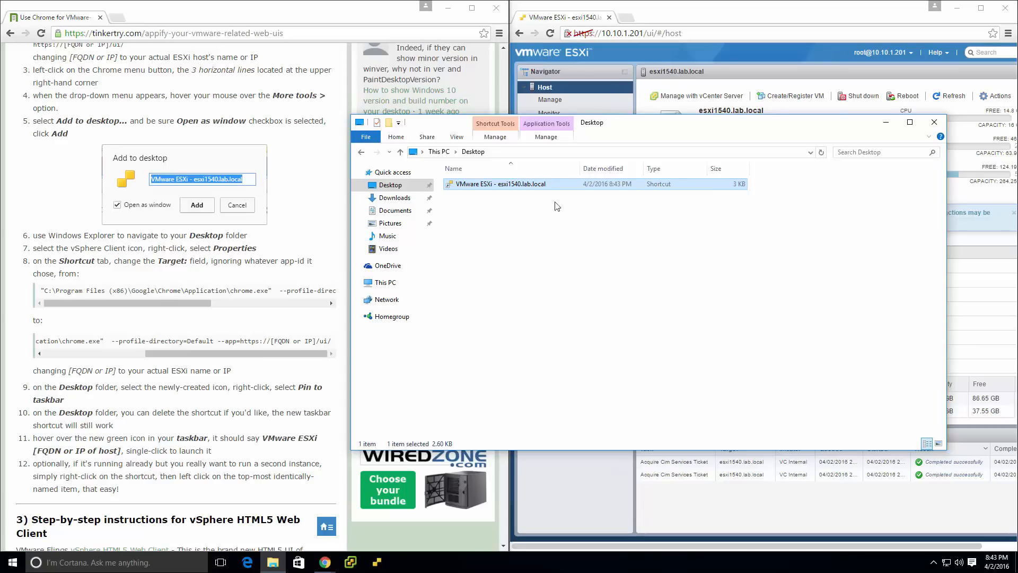
key(Delete)
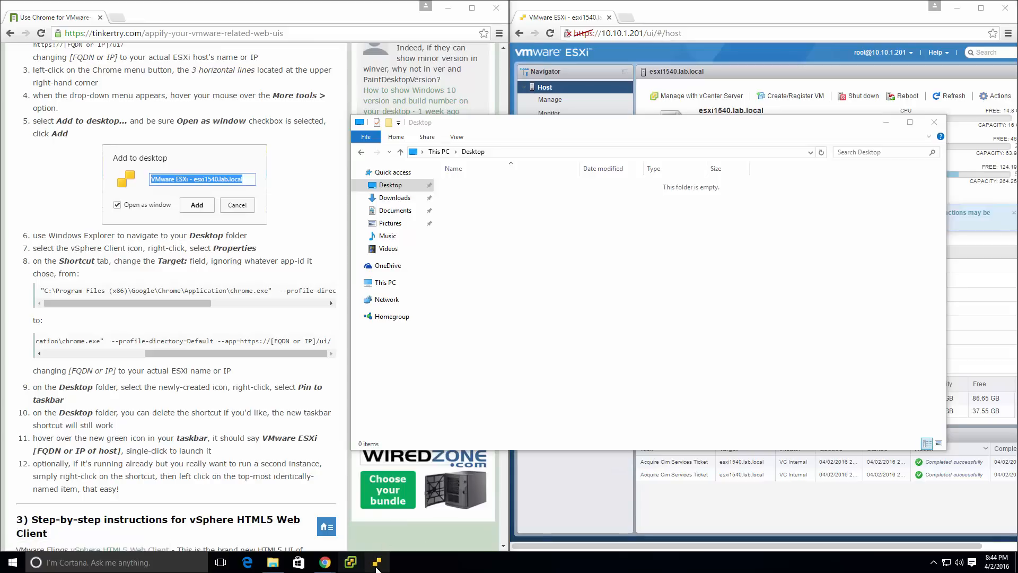
Launch the pinned VMware ESXi app and log in as root with the account password.
click(378, 565)
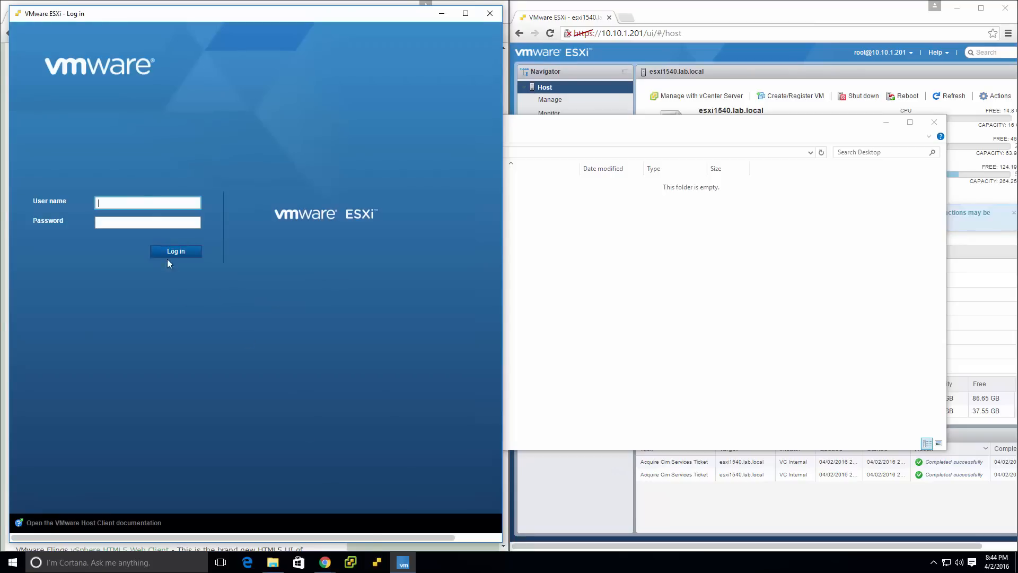
text(root)
key(Tab)
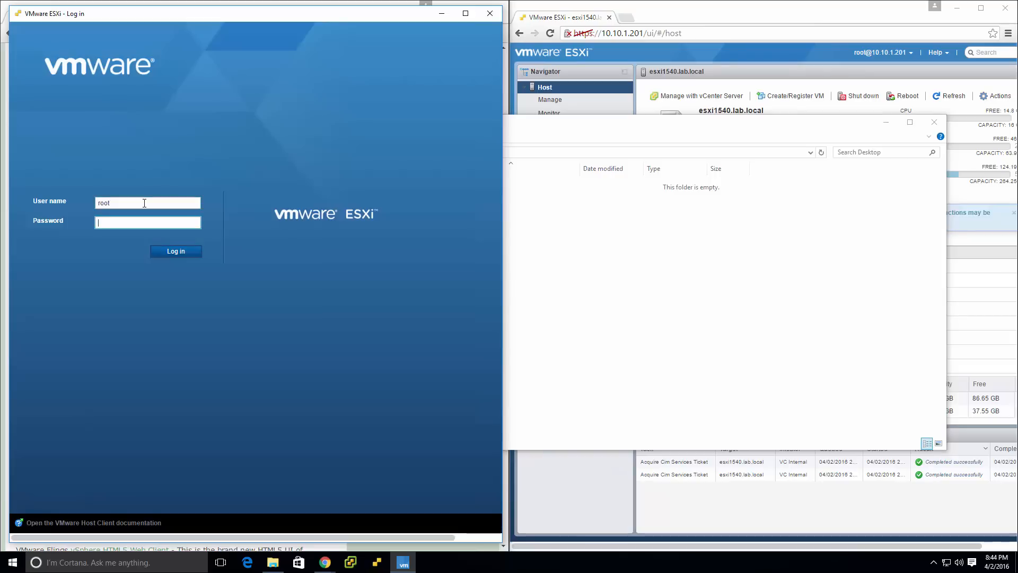
text(*****)
key(Return)
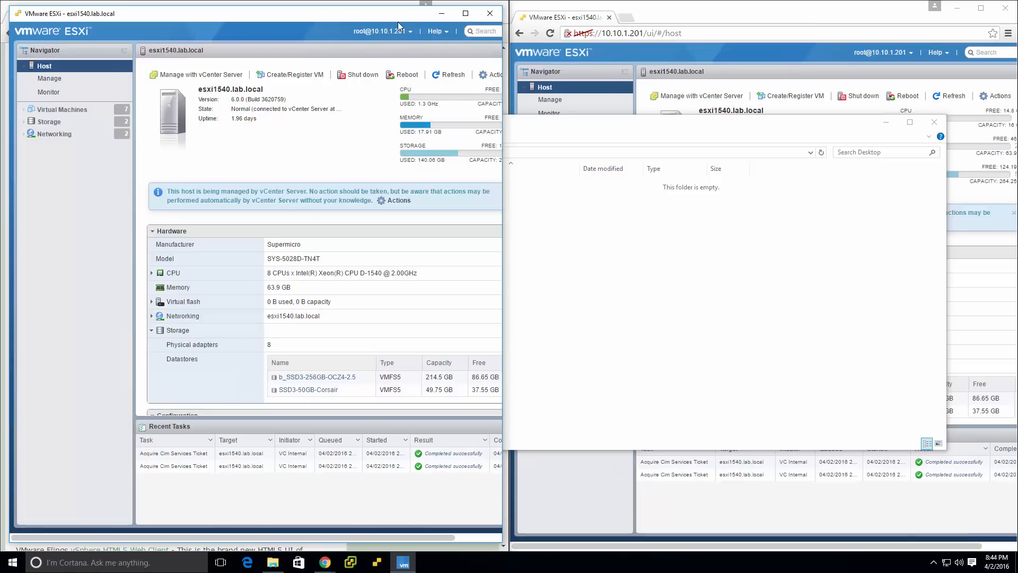
Compare the ESXi app window side by side with the ESXi browser window, minimize the app, and close that browser window.
key(super+Left)
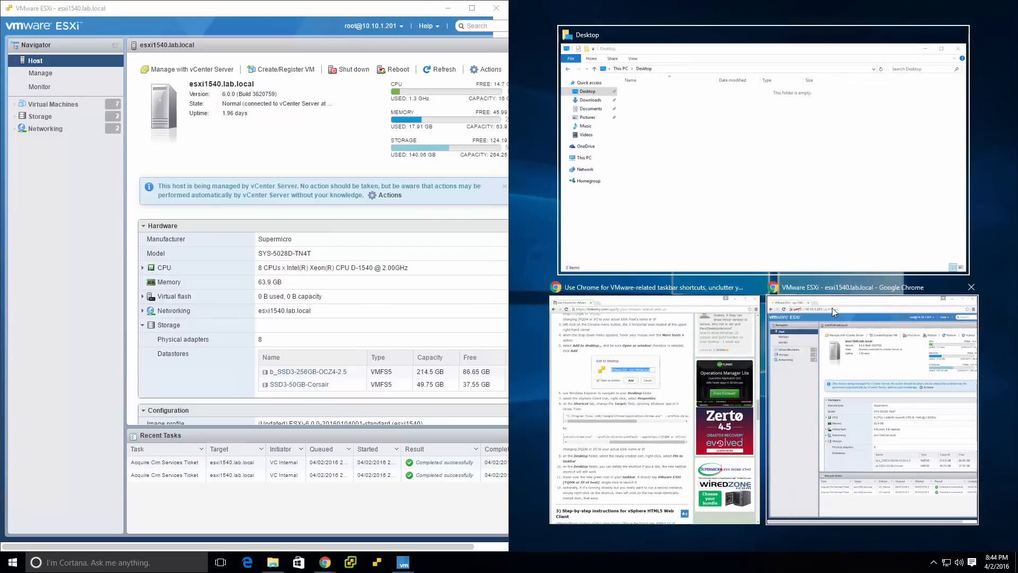
click(833, 311)
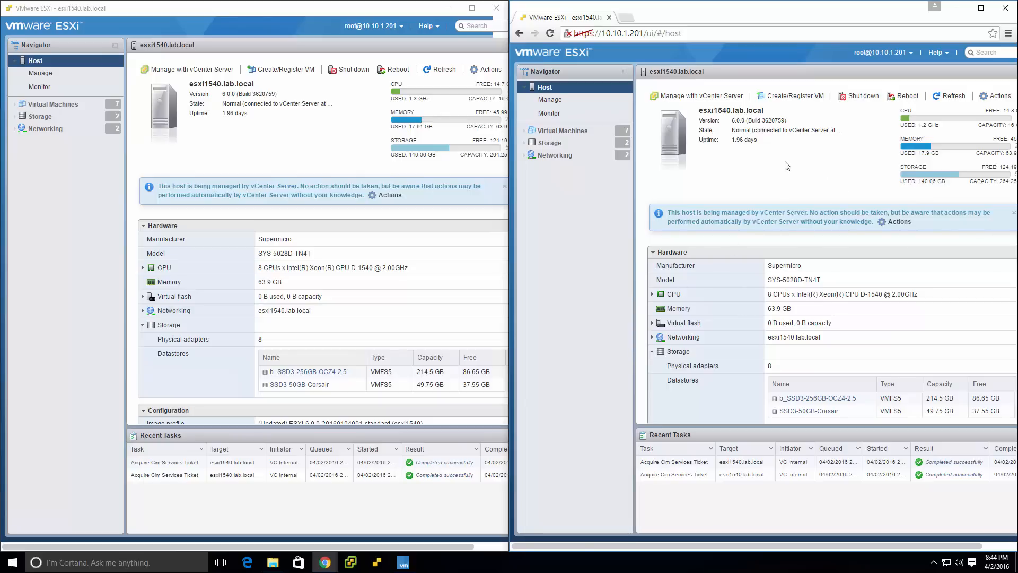
click(449, 8)
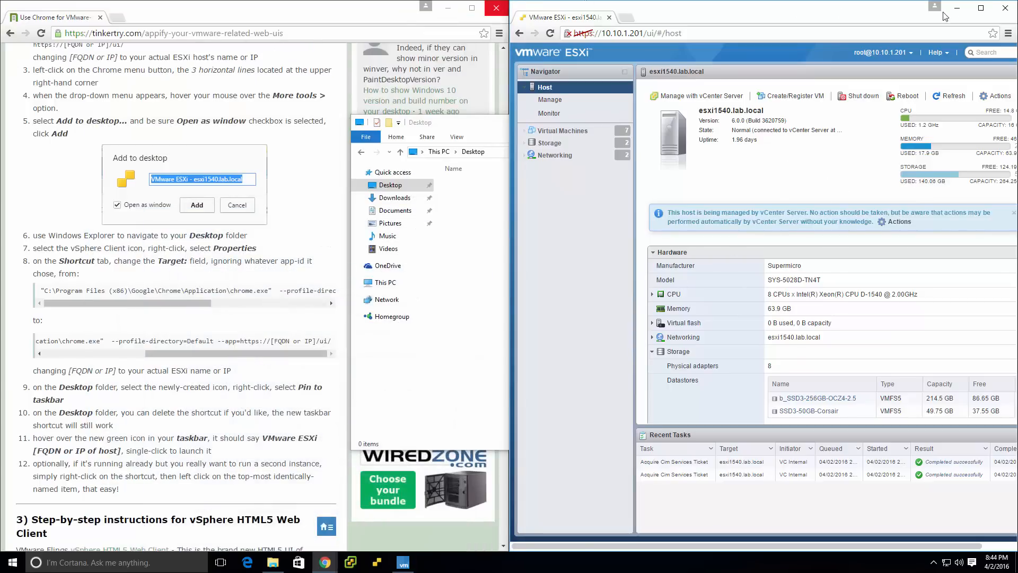
click(1006, 10)
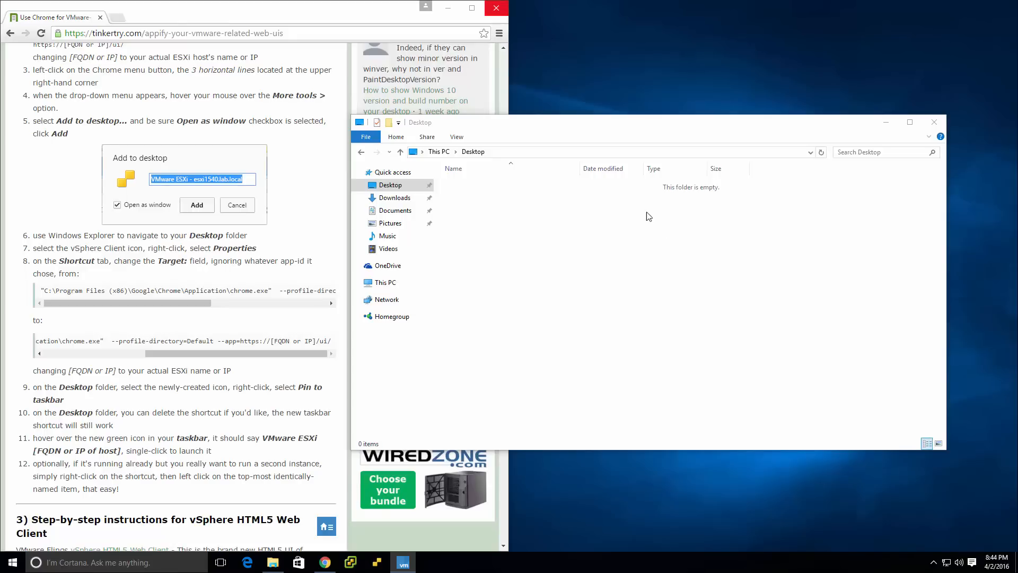
Open a new Chrome tab, detach it into its own window, and snap it to the right half of the screen.
click(117, 17)
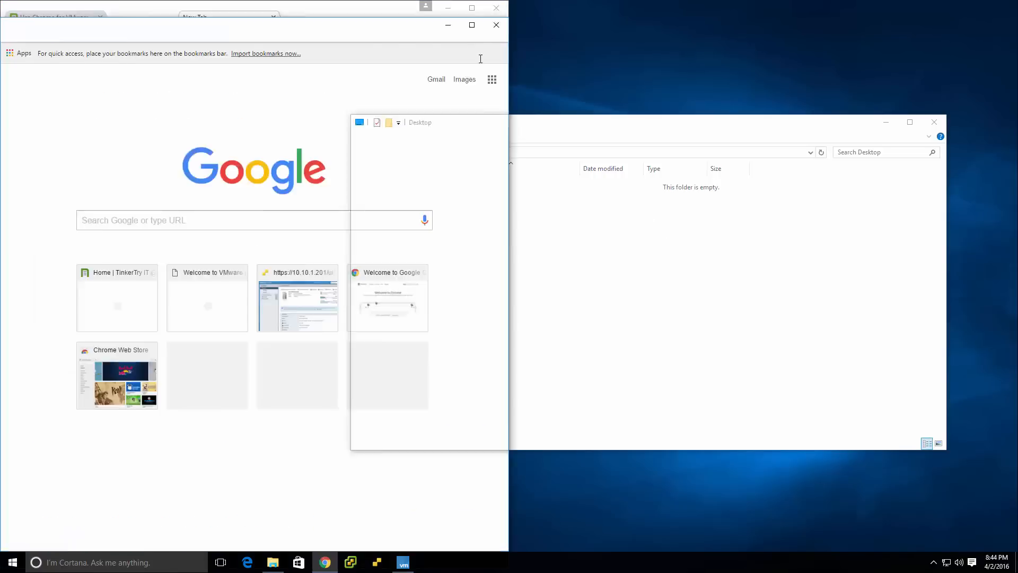
drag(481, 59, 560, 59)
key(super+Right)
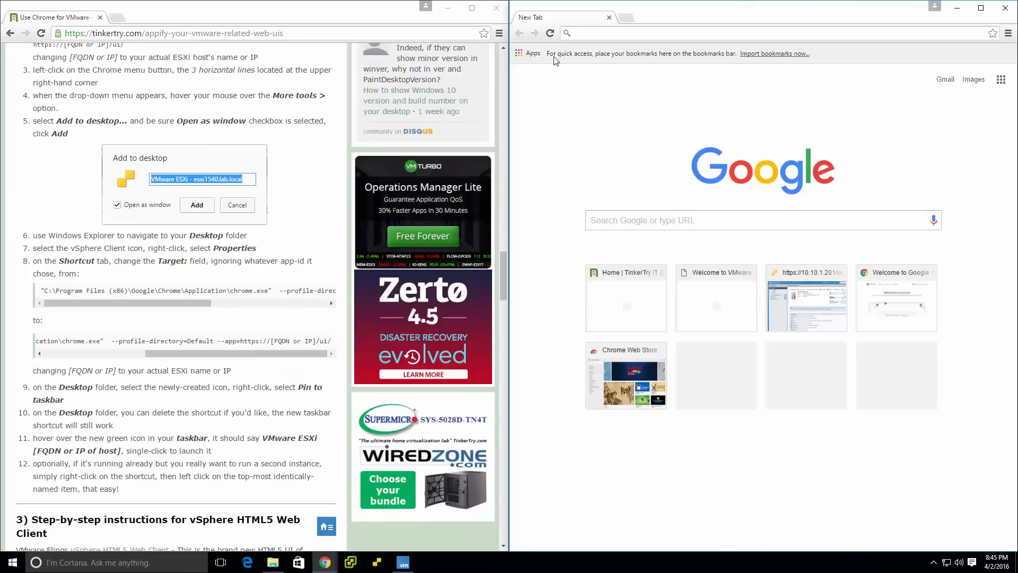
Bring the article to section 3, Step-by-step instructions for vSphere HTML5 Web Client, using its heading link.
scroll(191, 452, down, 9)
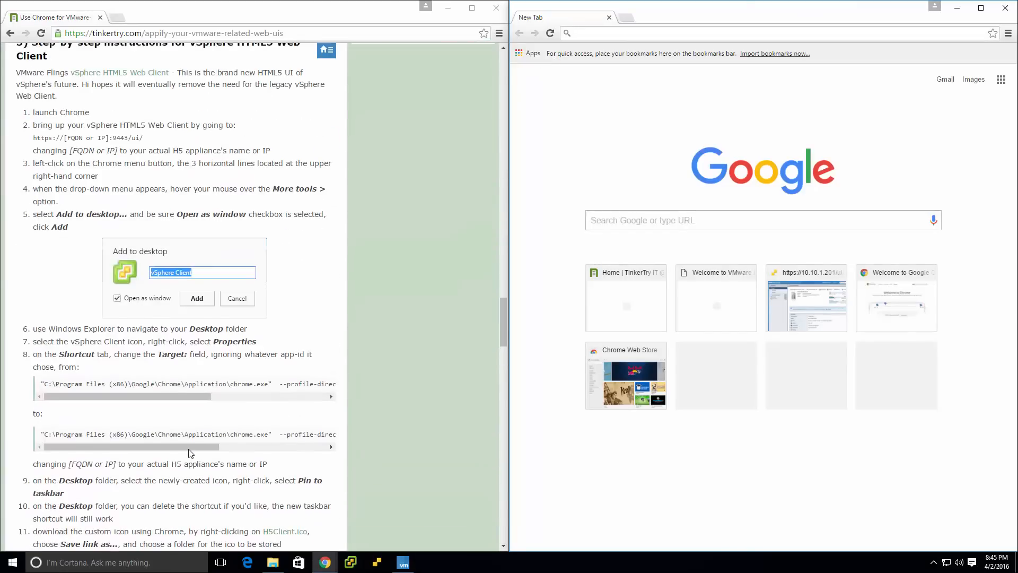
scroll(190, 452, up, 3)
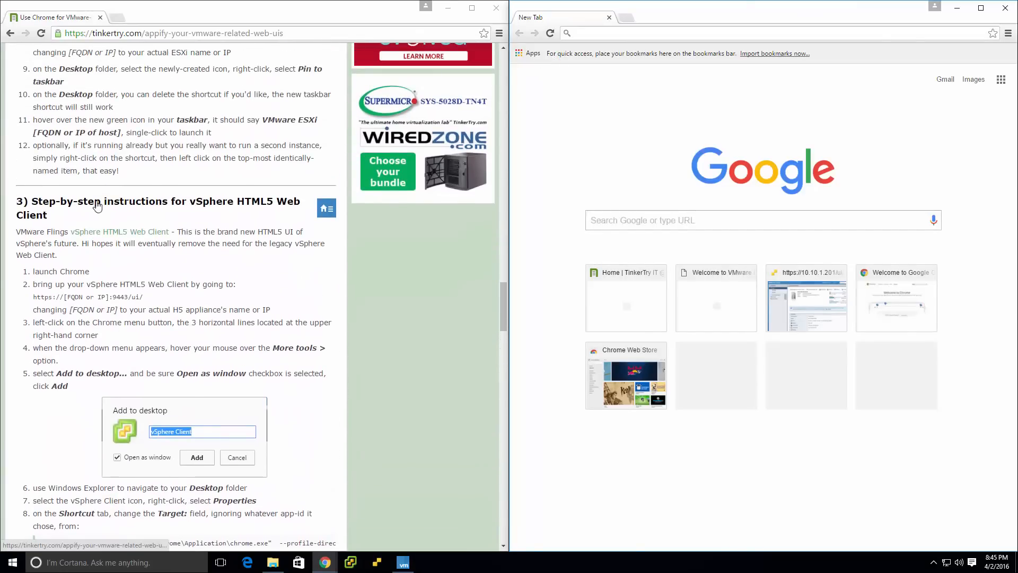
click(97, 206)
click(309, 35)
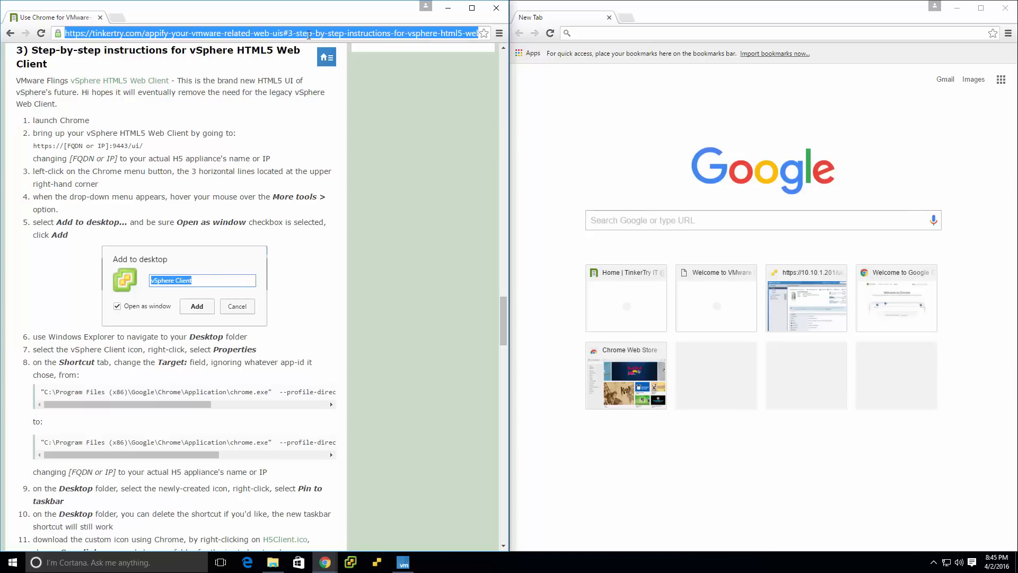
click(436, 149)
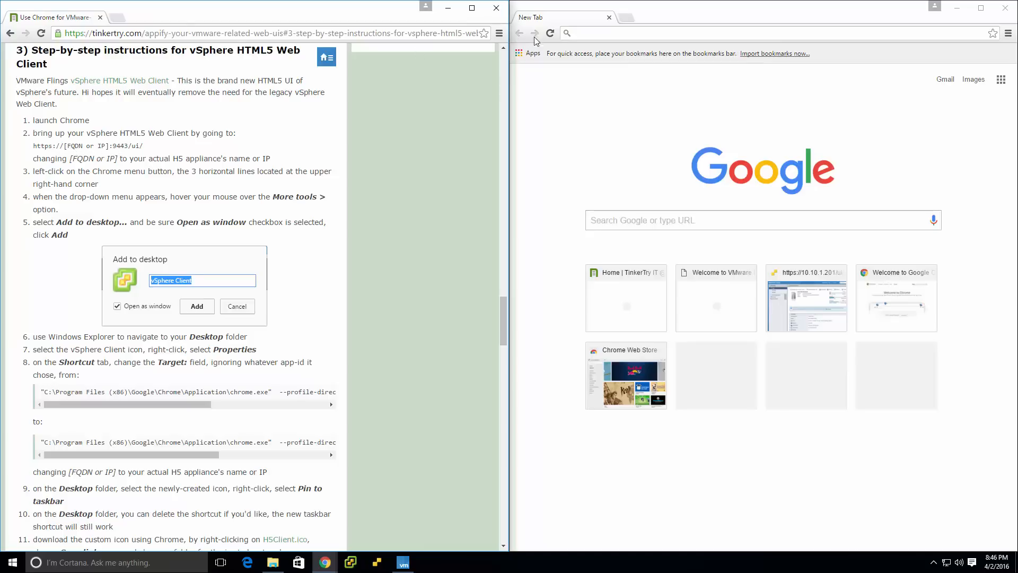
click(592, 32)
text(10.10.1.119:9443/ui/)
key(Return)
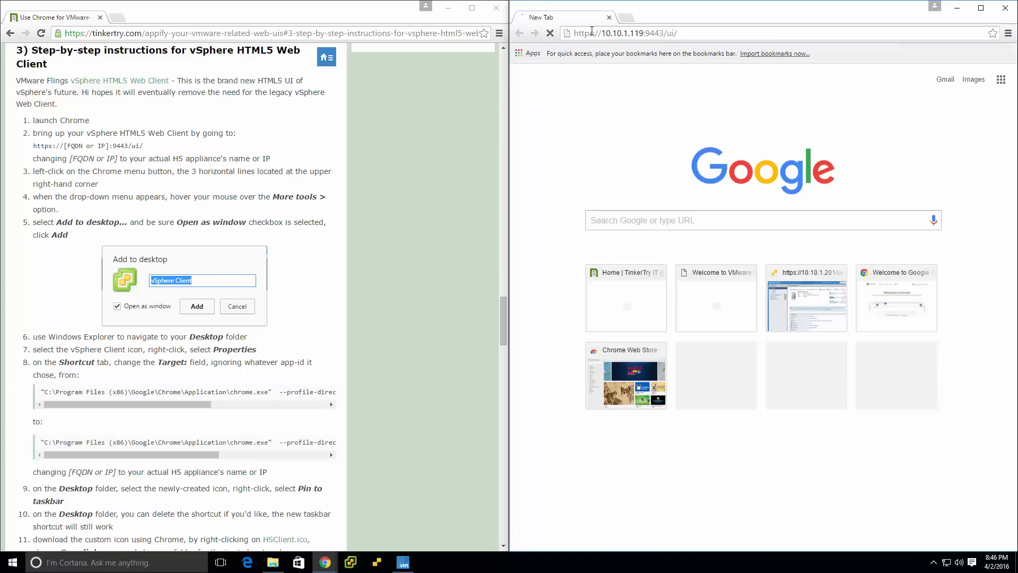
click(617, 275)
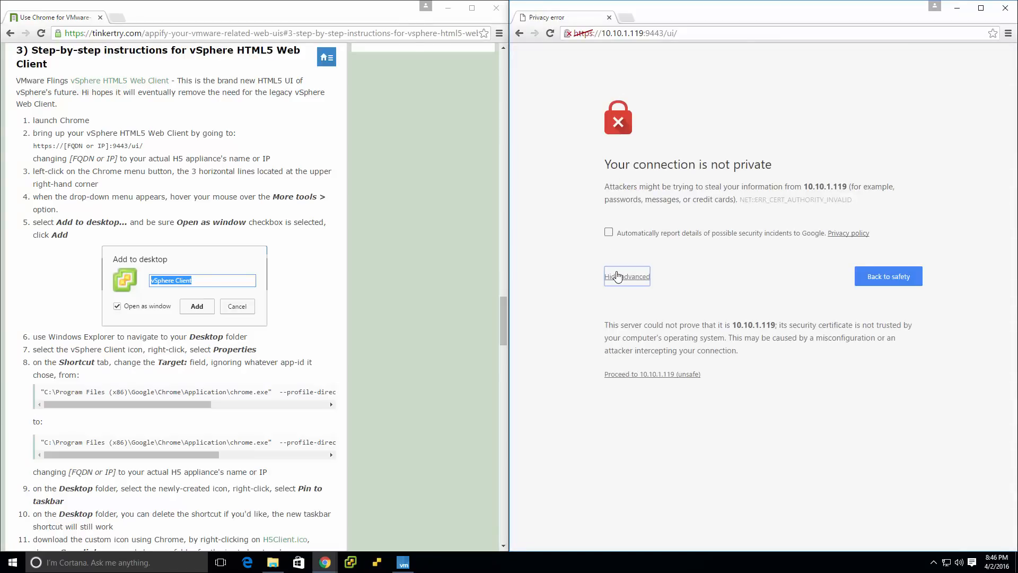
click(637, 374)
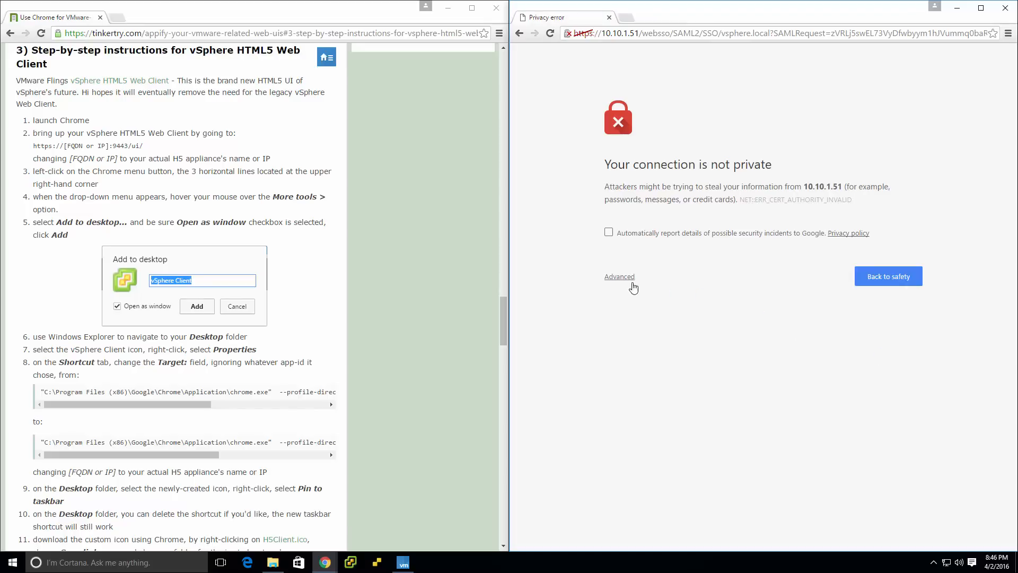
click(632, 284)
click(629, 376)
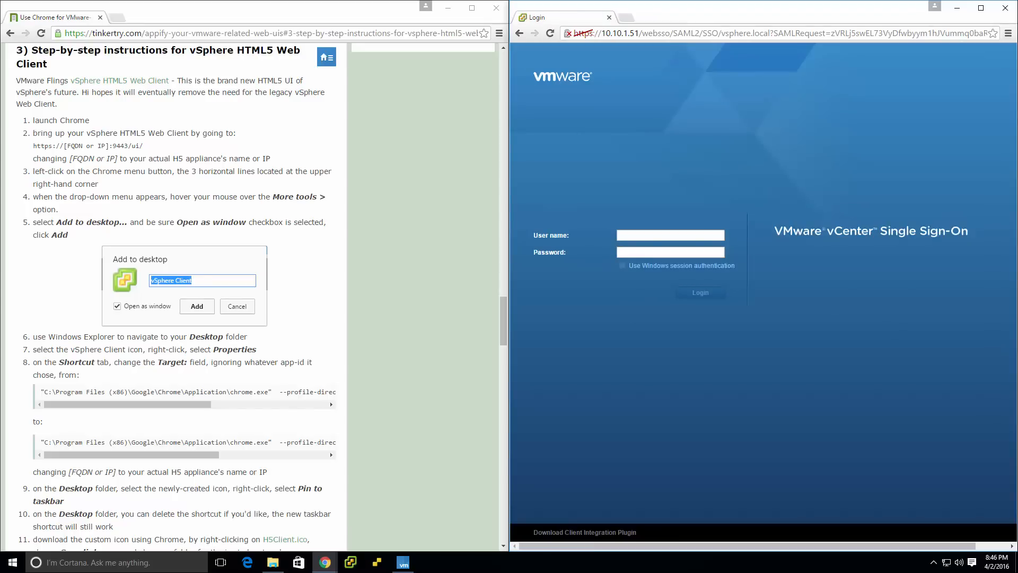
Log in to vCenter Single Sign-On with the vsphere.local administrator account and its password.
click(644, 237)
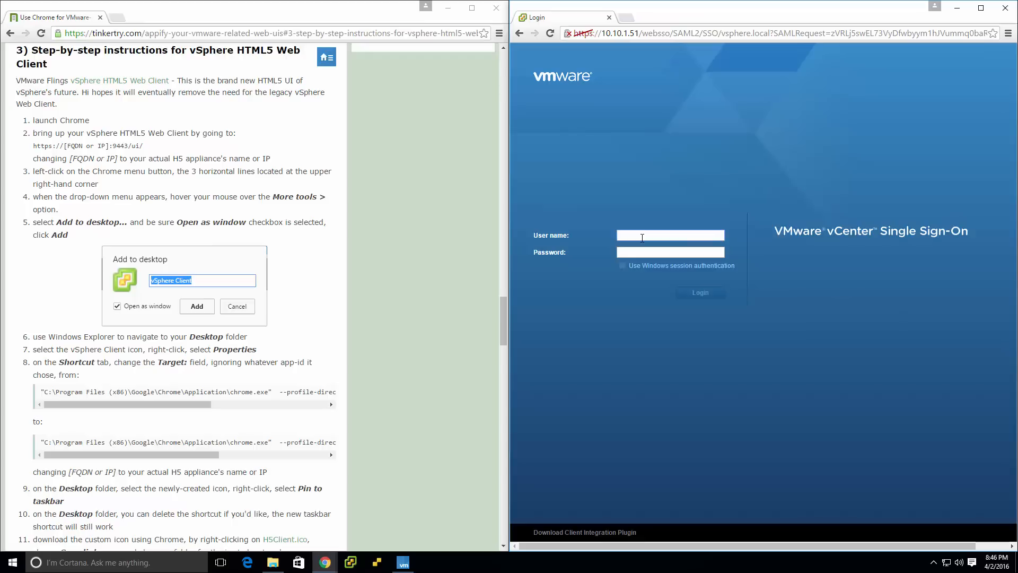
text(administrator@)
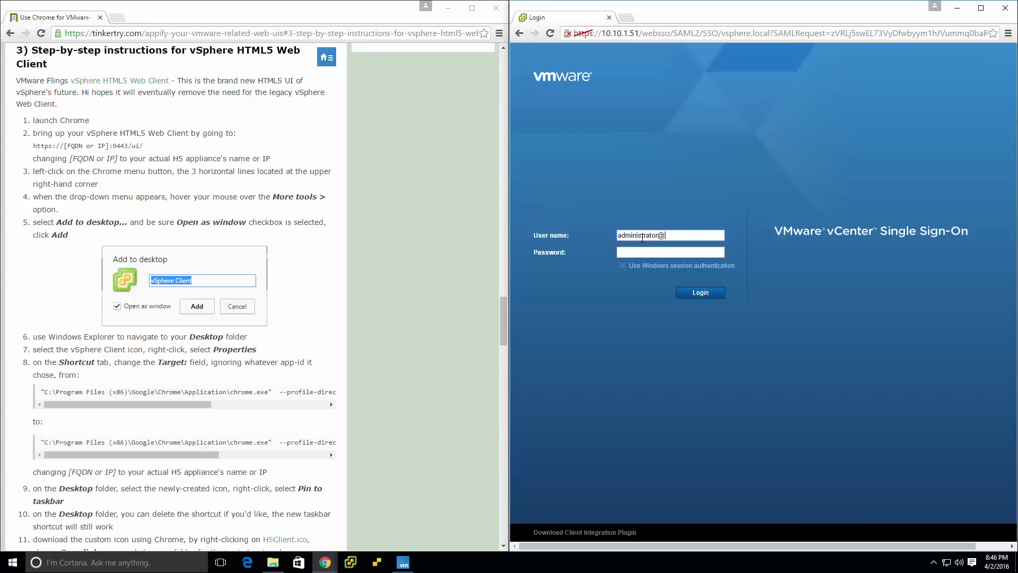
text(vsphere.local)
key(Tab)
key(Return)
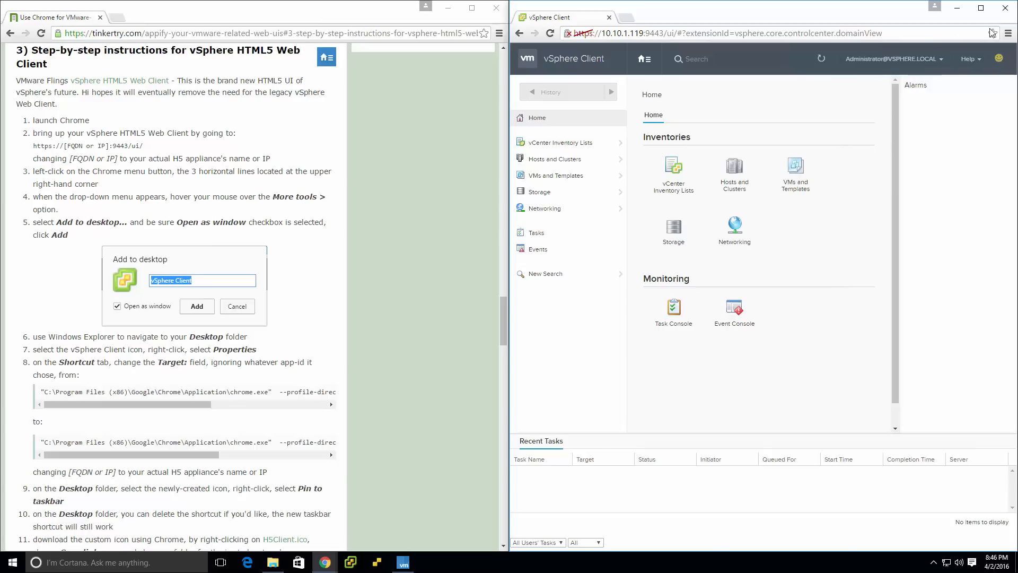
Add the vSphere Client page to the desktop as a shortcut that opens as a window, and show the Desktop folder in File Explorer.
click(1008, 34)
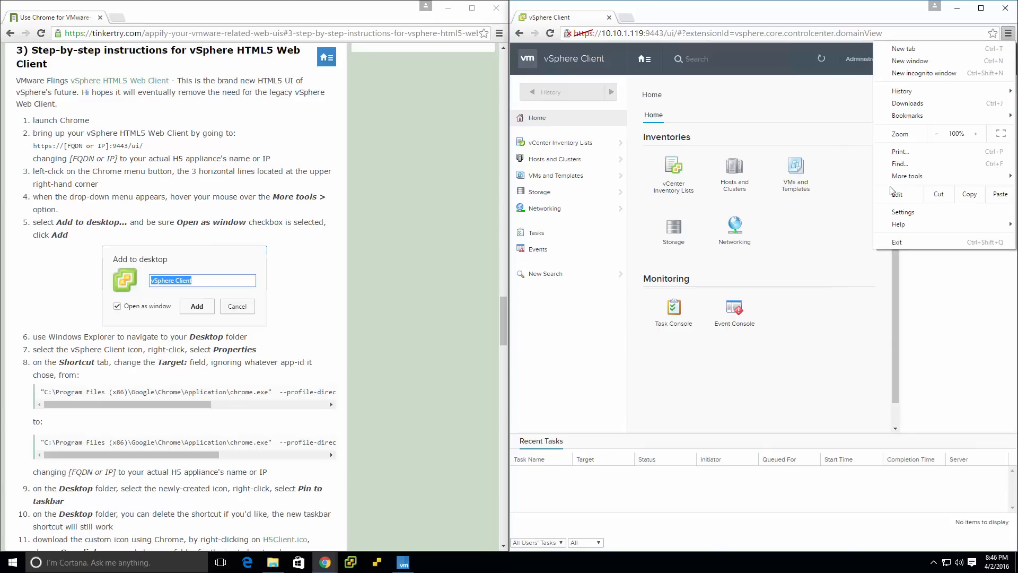
mouse_move(901, 181)
click(826, 190)
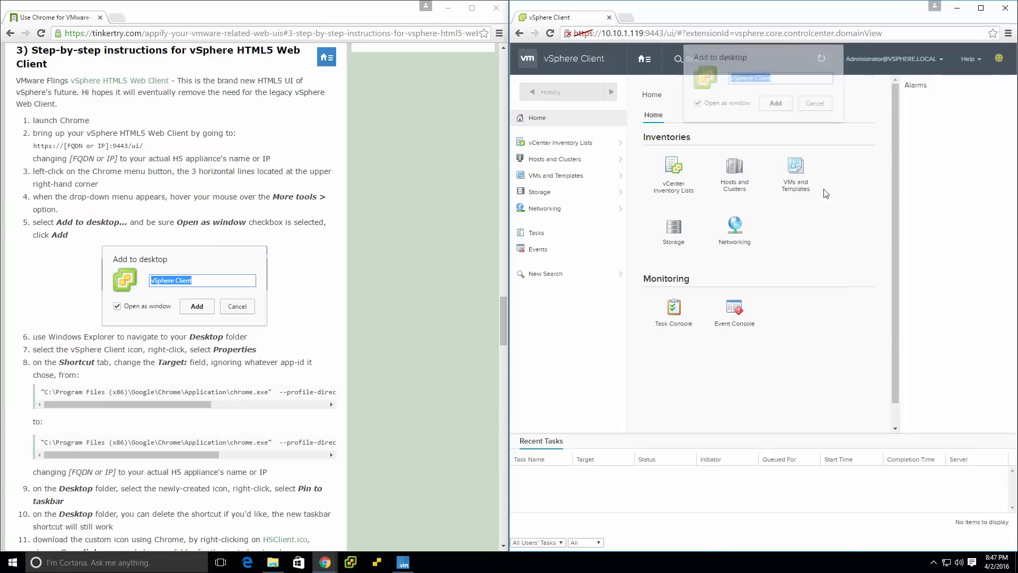
click(777, 105)
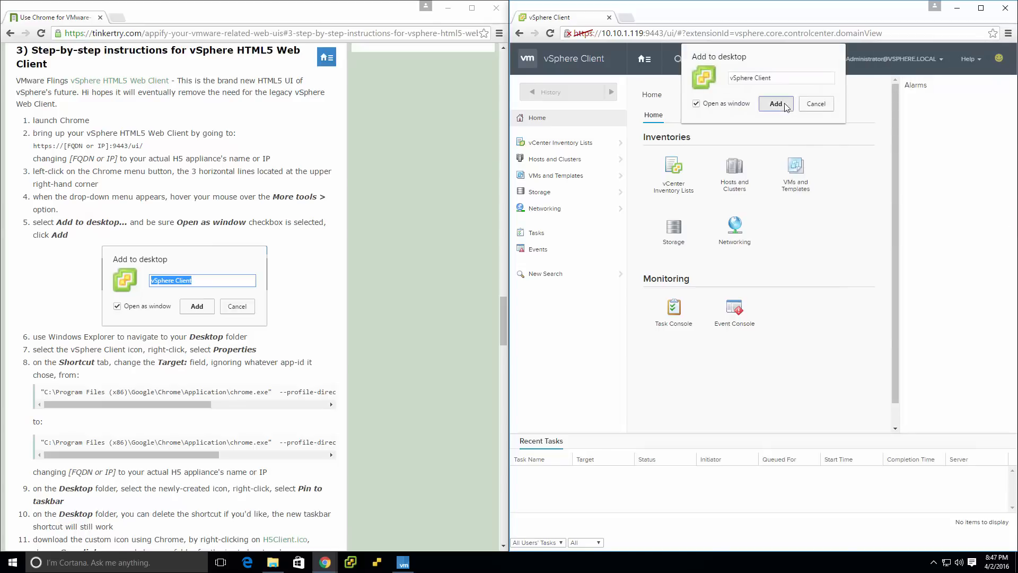
click(273, 562)
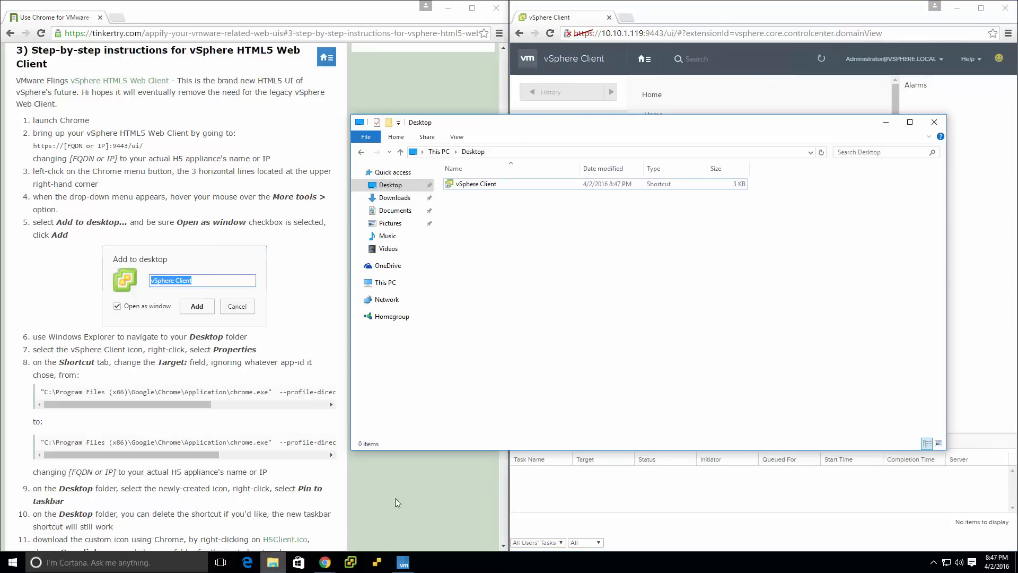
right_click(514, 186)
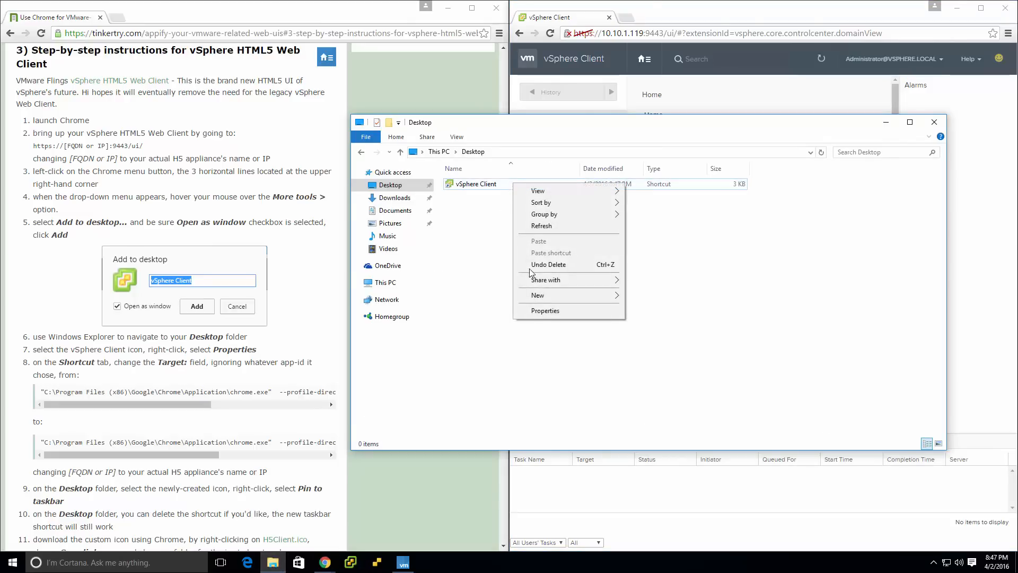
click(537, 313)
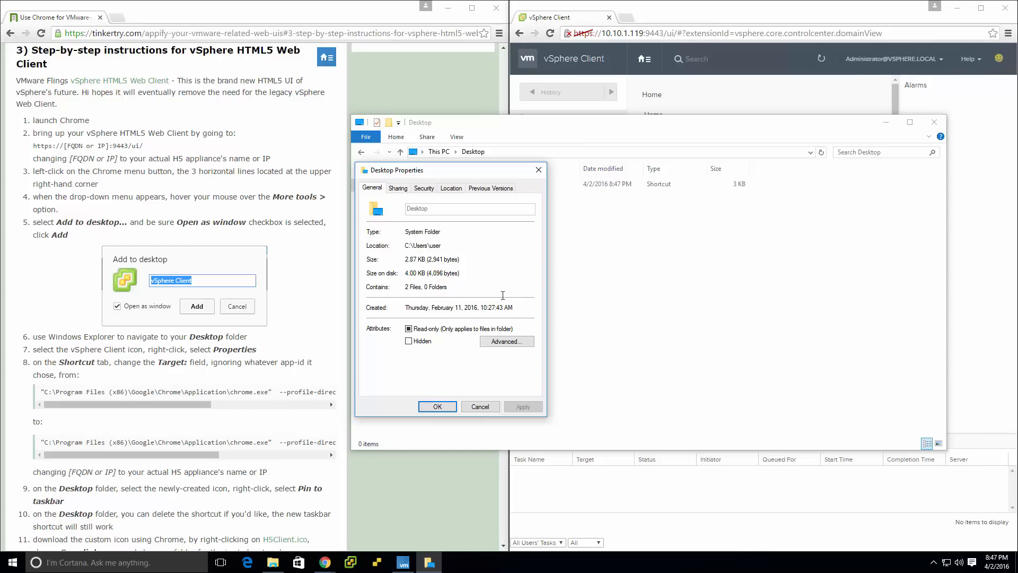
click(474, 403)
click(501, 188)
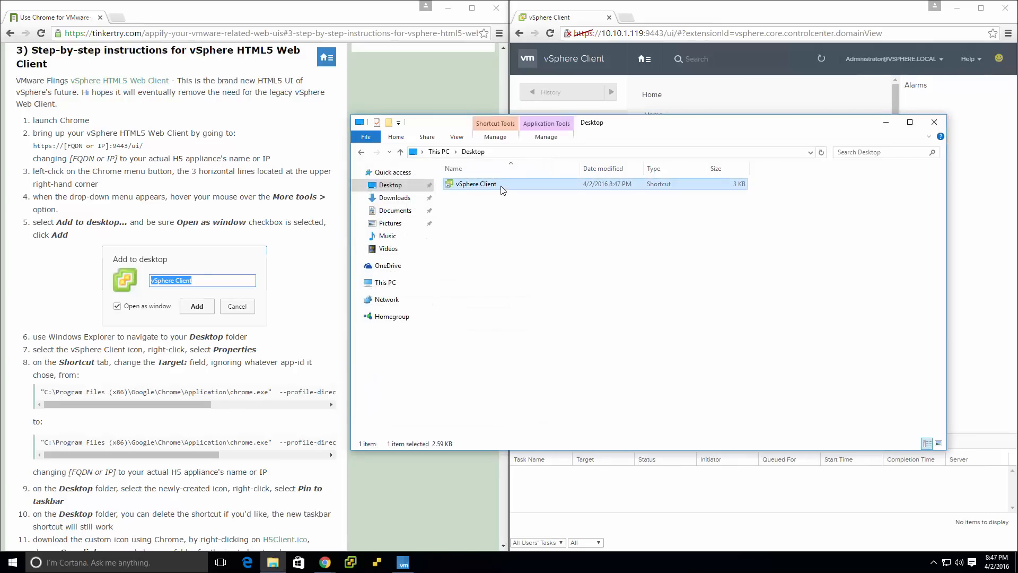
right_click(504, 189)
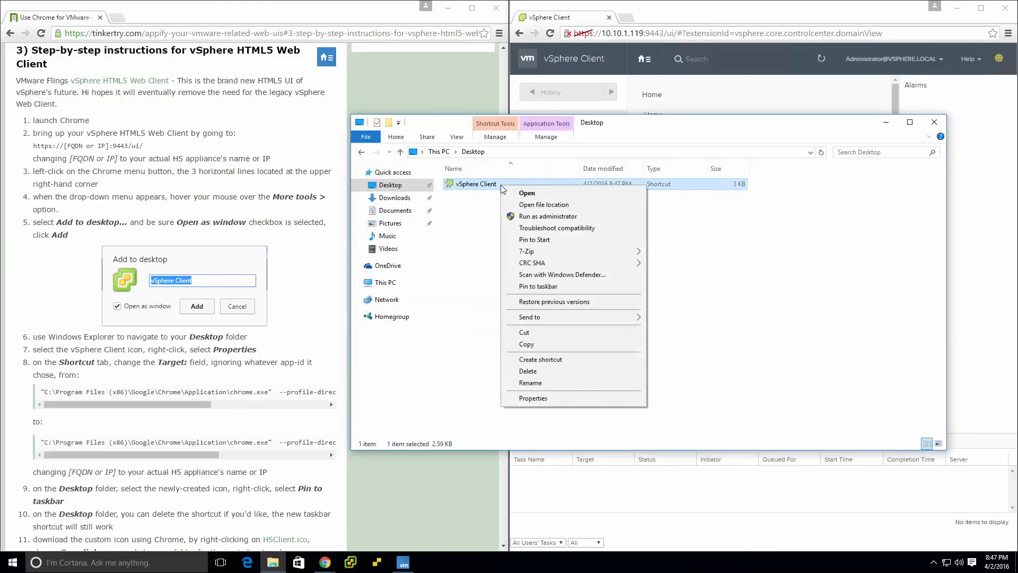
click(533, 398)
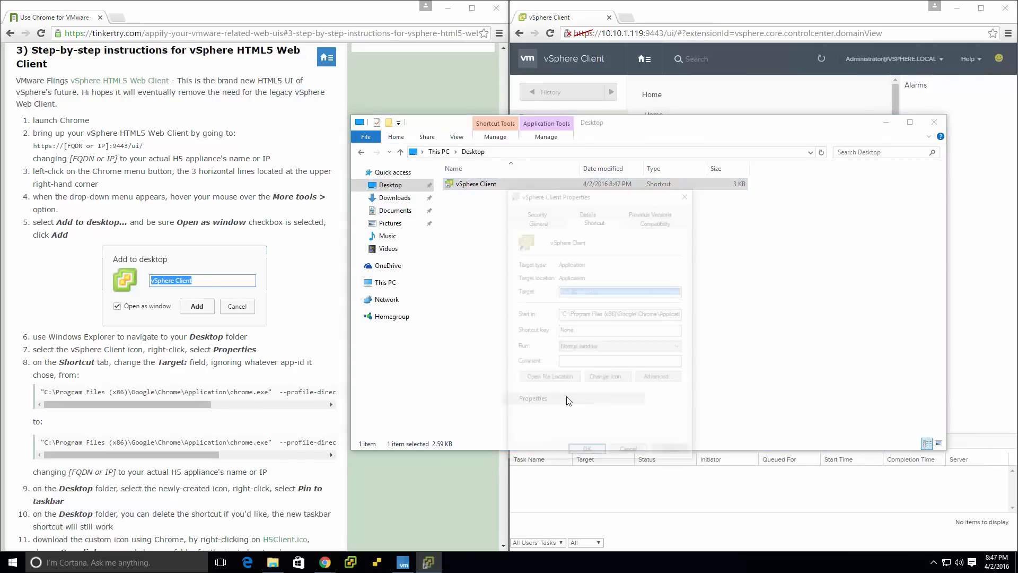
click(586, 291)
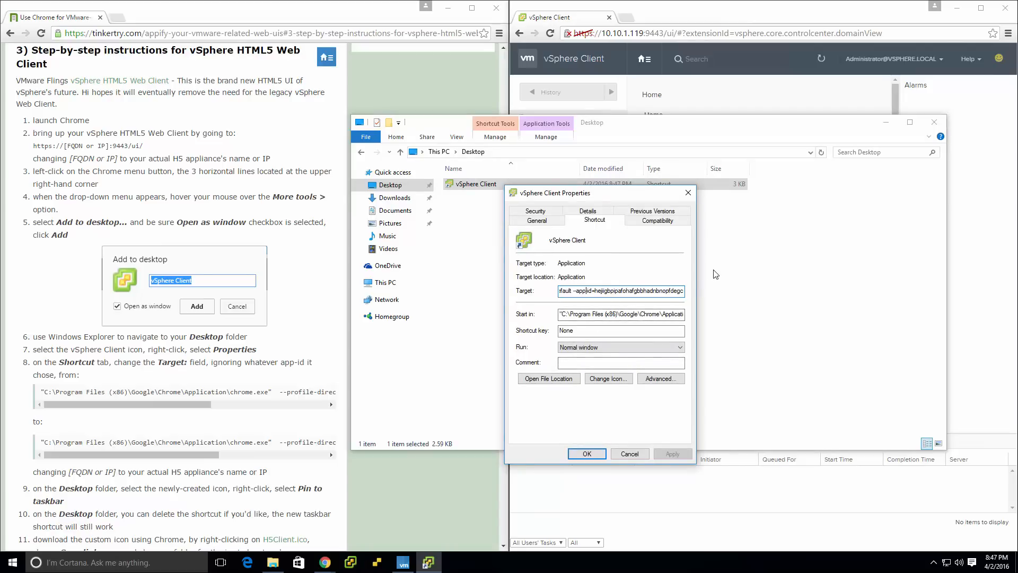
key(shift+End)
text(=)
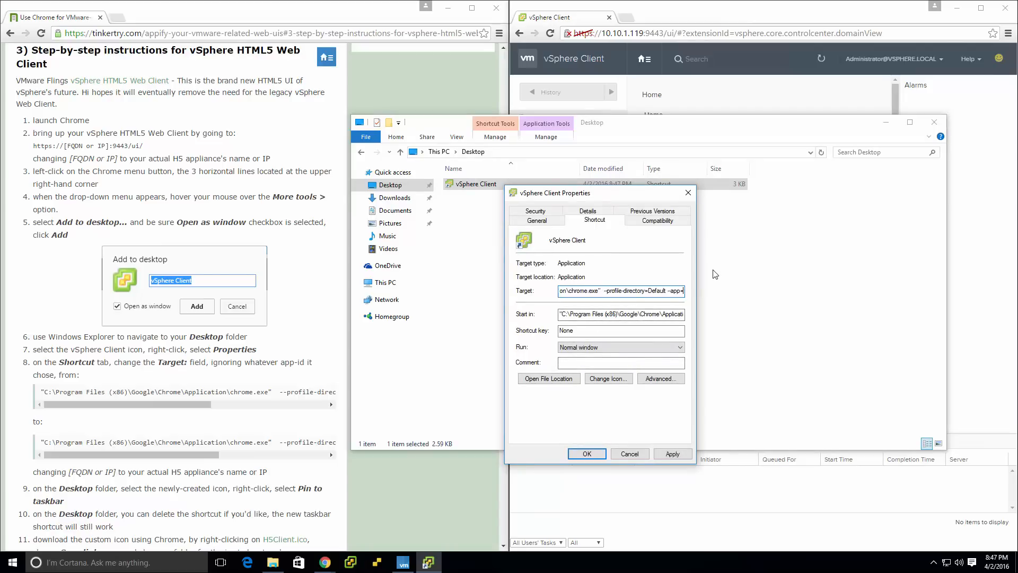
text(https://10.10.1.119:9443/ui/)
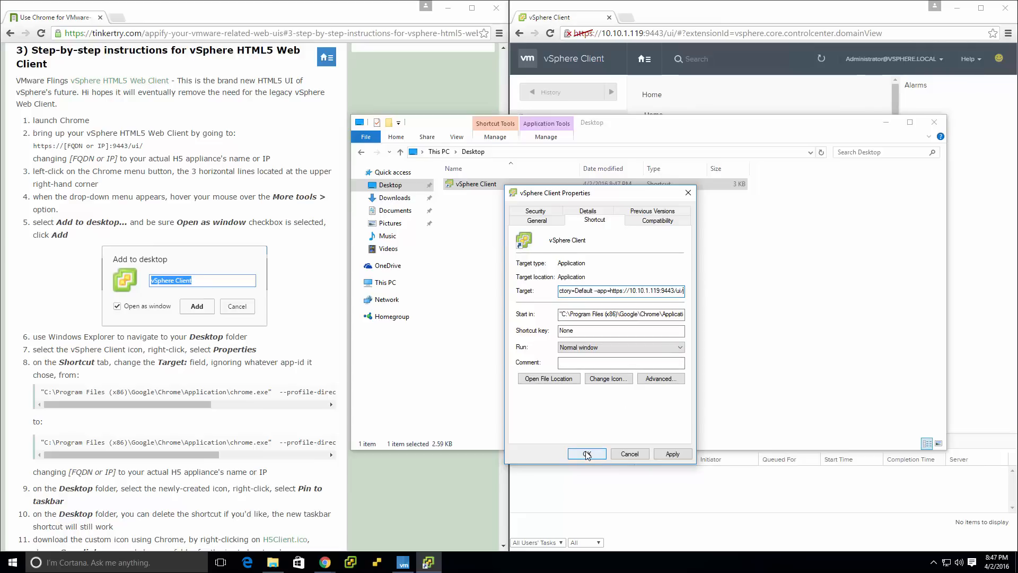
Review the article's remaining vSphere HTML5 Web Client instructions on pinning the shortcut and downloading and applying the custom icon.
click(288, 335)
scroll(286, 351, down, 1)
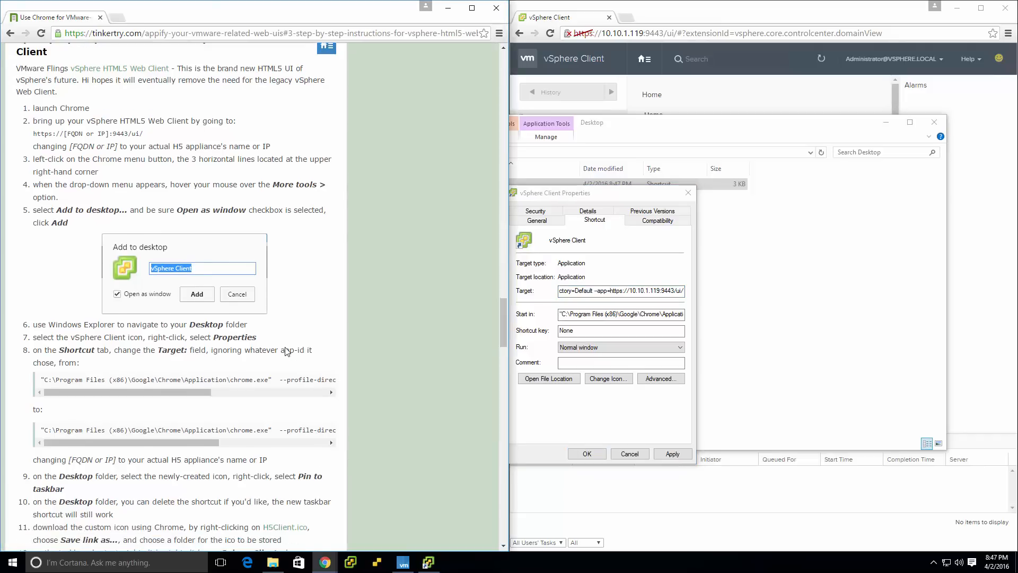
scroll(287, 351, down, 2)
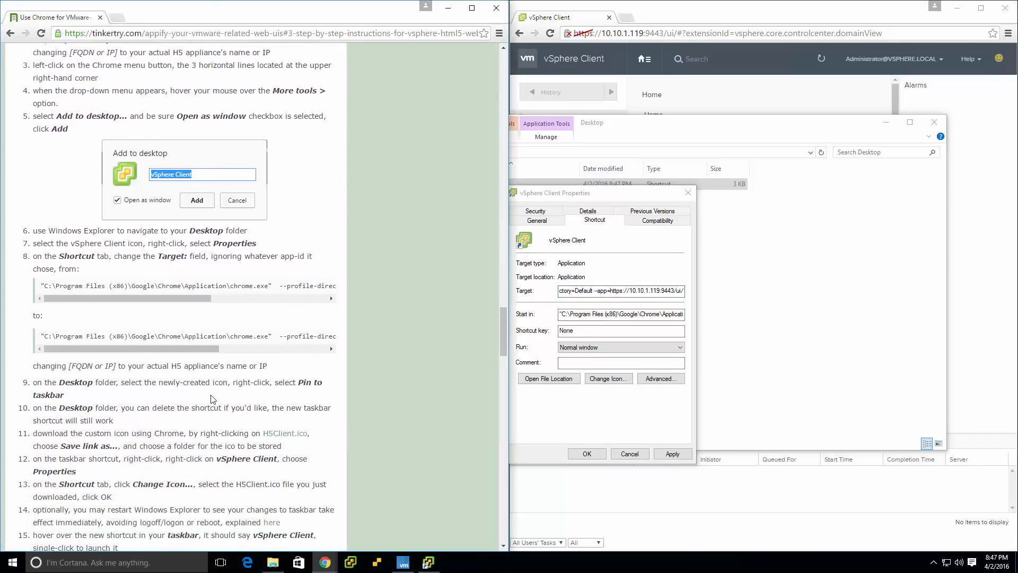
scroll(212, 399, down, 2)
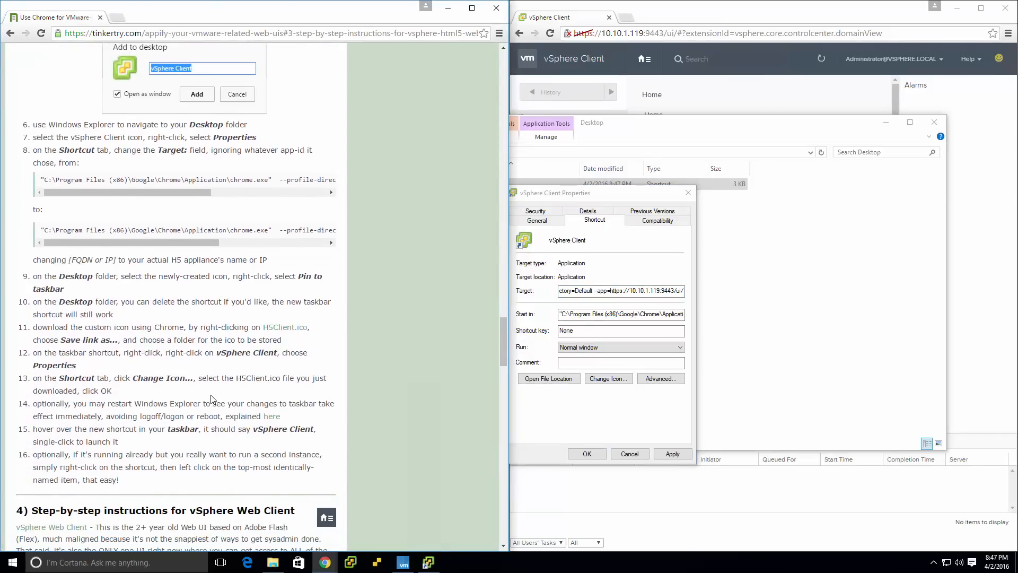
scroll(211, 398, up, 1)
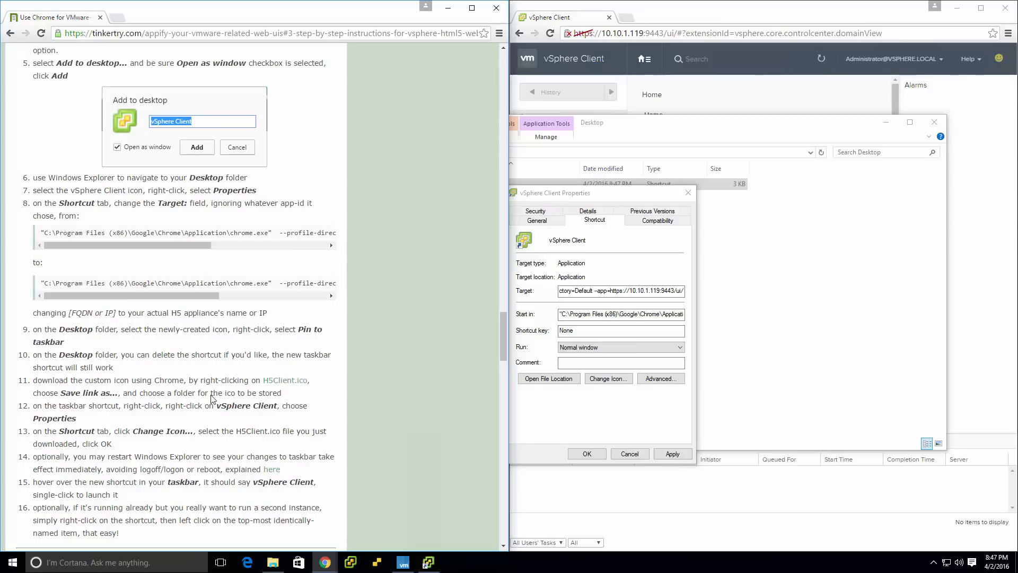
scroll(211, 397, up, 4)
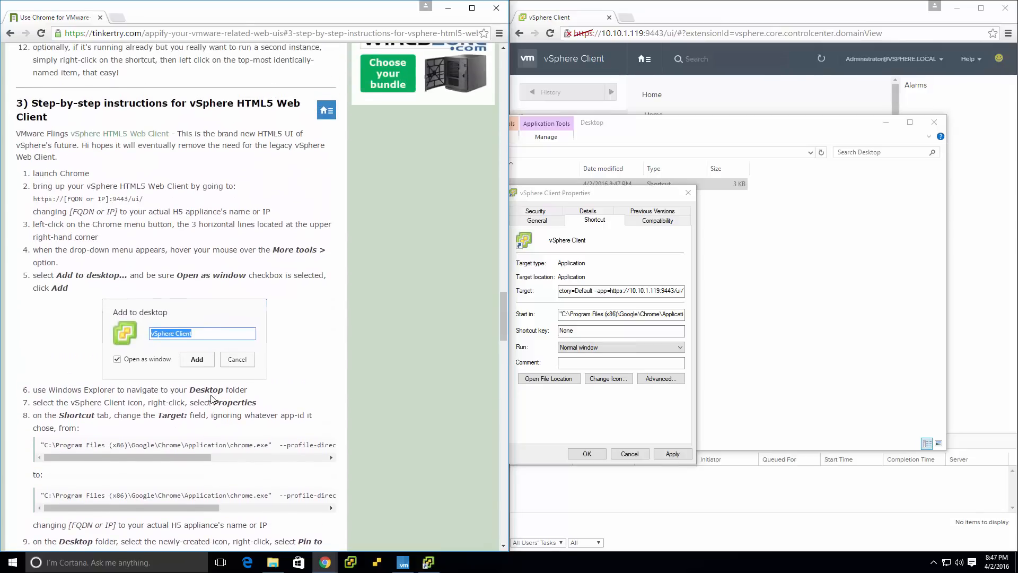
scroll(211, 398, down, 3)
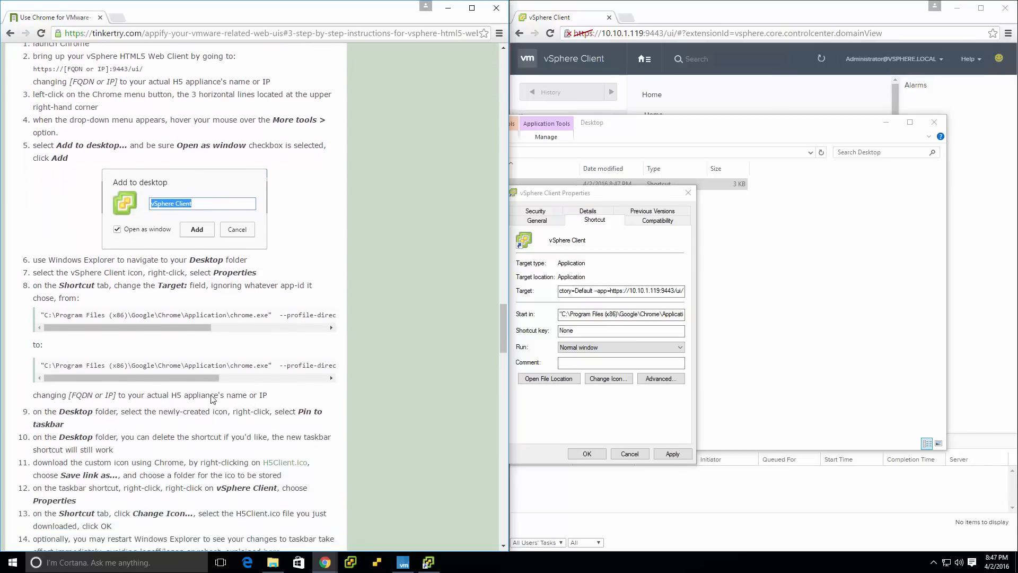
scroll(211, 399, down, 1)
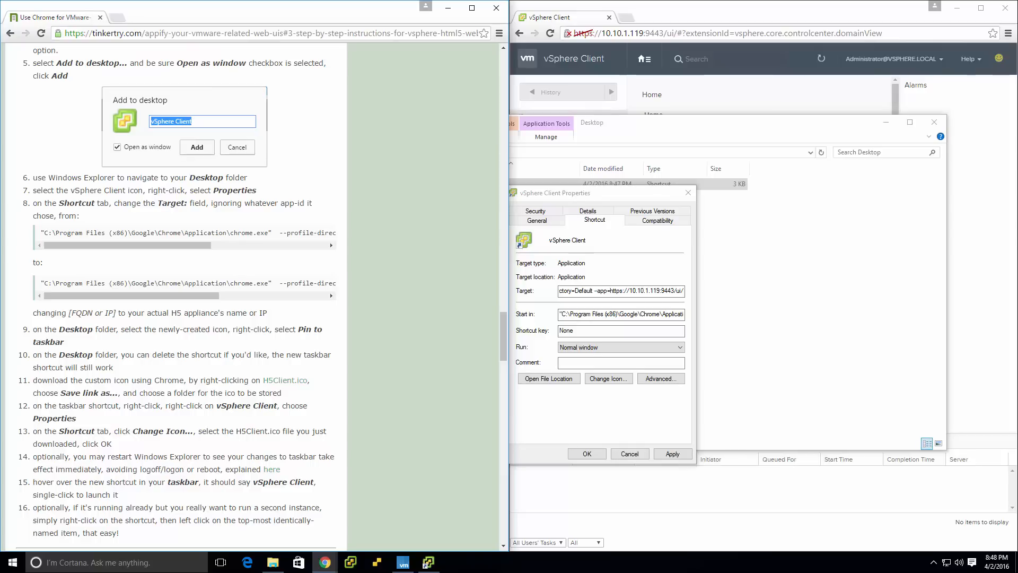
scroll(286, 401, up, 3)
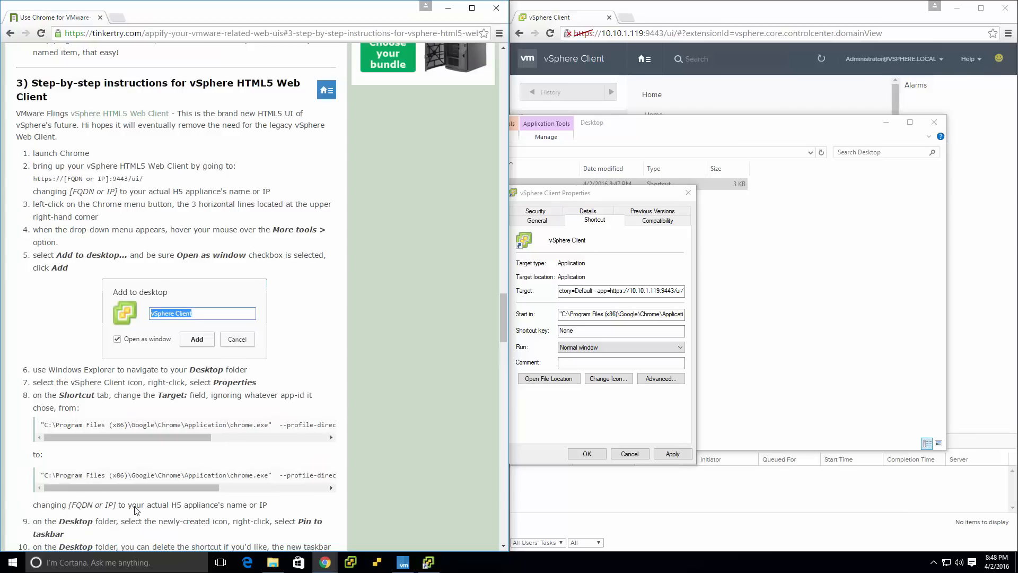
scroll(137, 510, down, 2)
scroll(137, 510, down, 1)
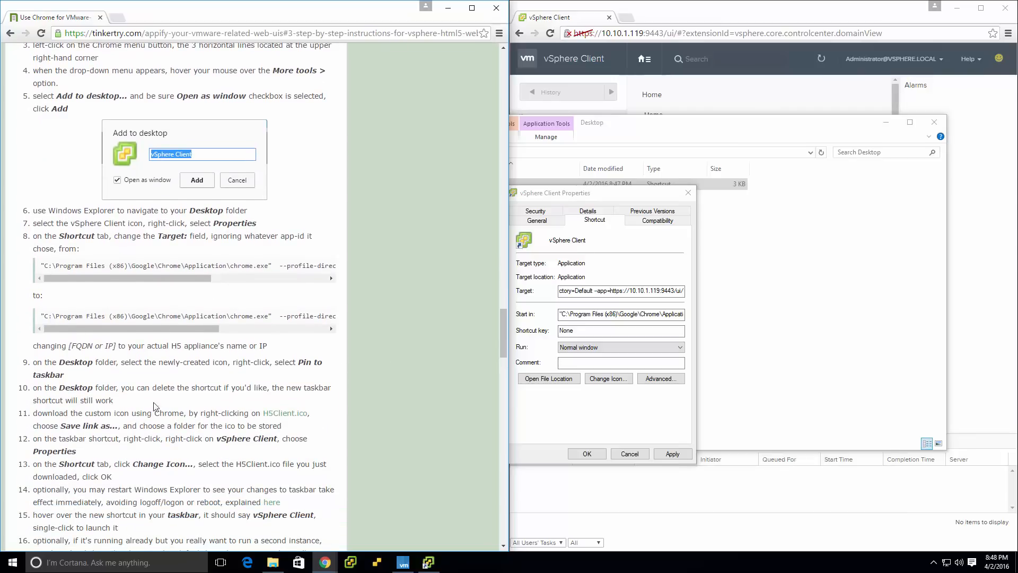
Save the article's linked H5Client.ico file into a new folder named ico inside Documents.
right_click(287, 417)
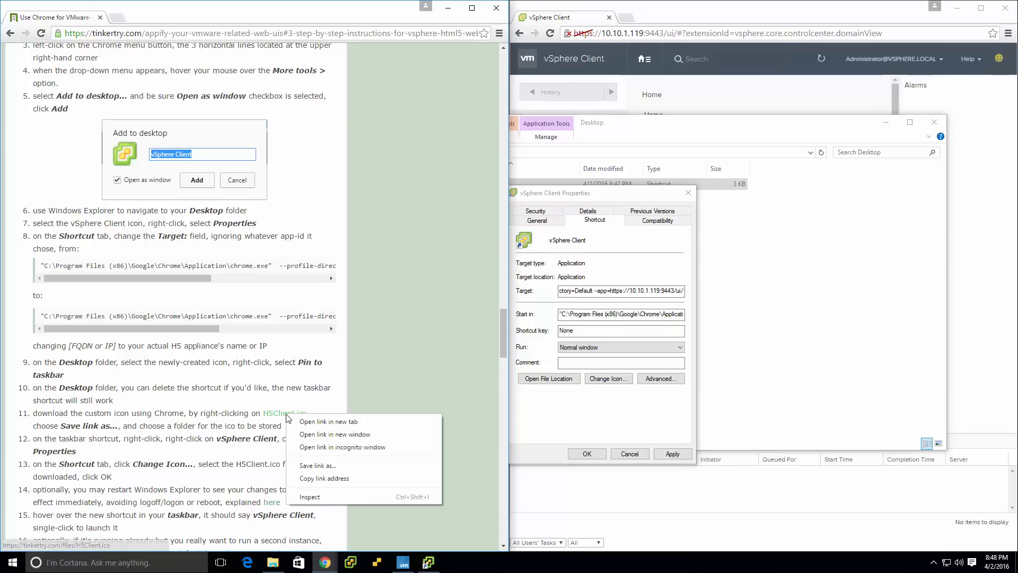
click(321, 467)
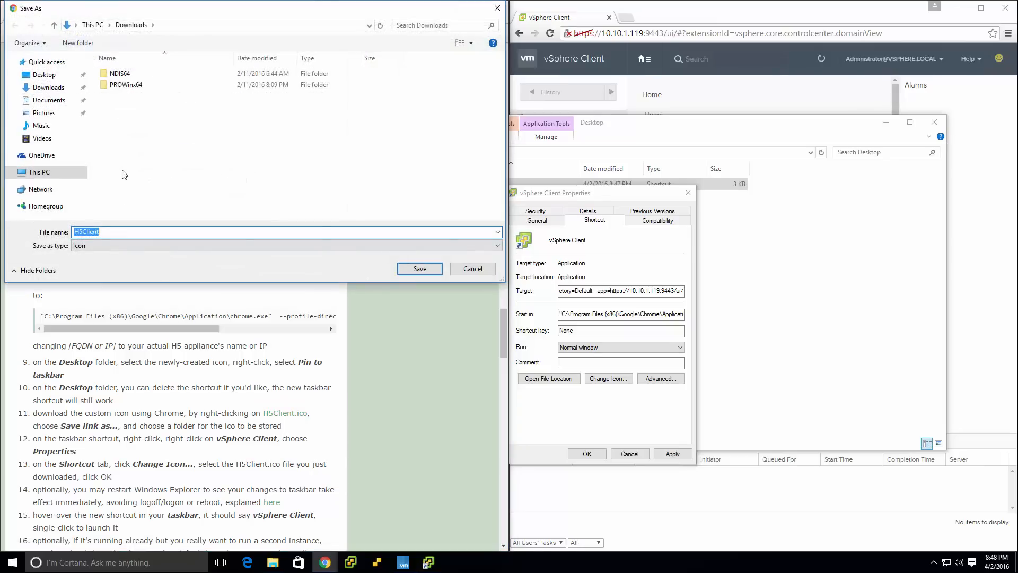
click(50, 102)
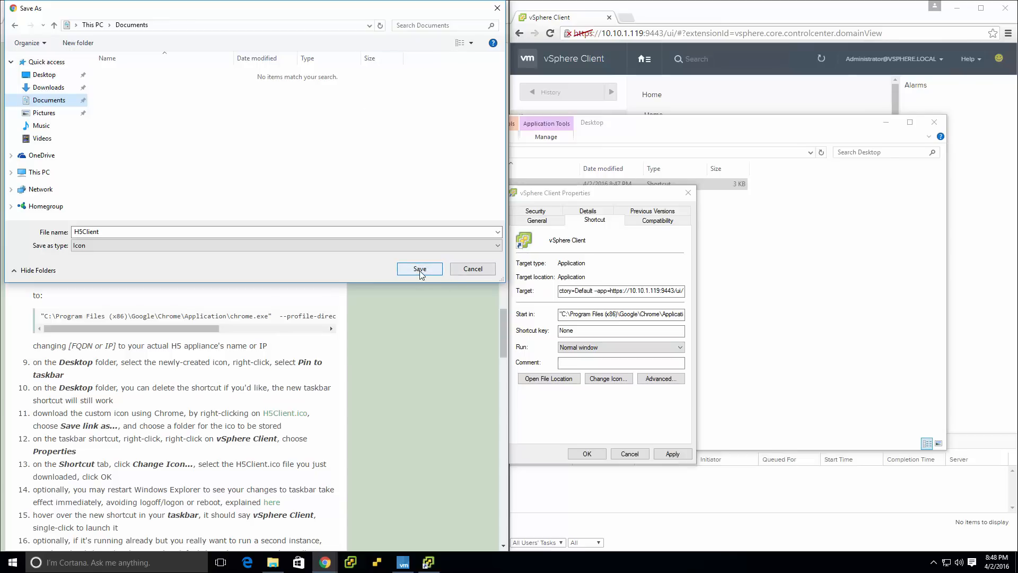
click(74, 43)
text(ico)
key(Return)
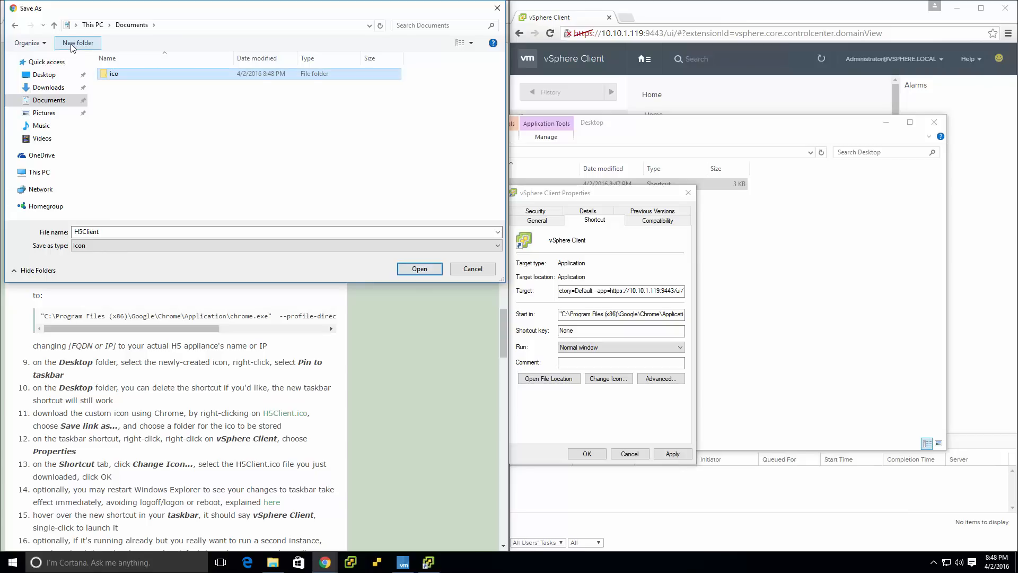
key(Return)
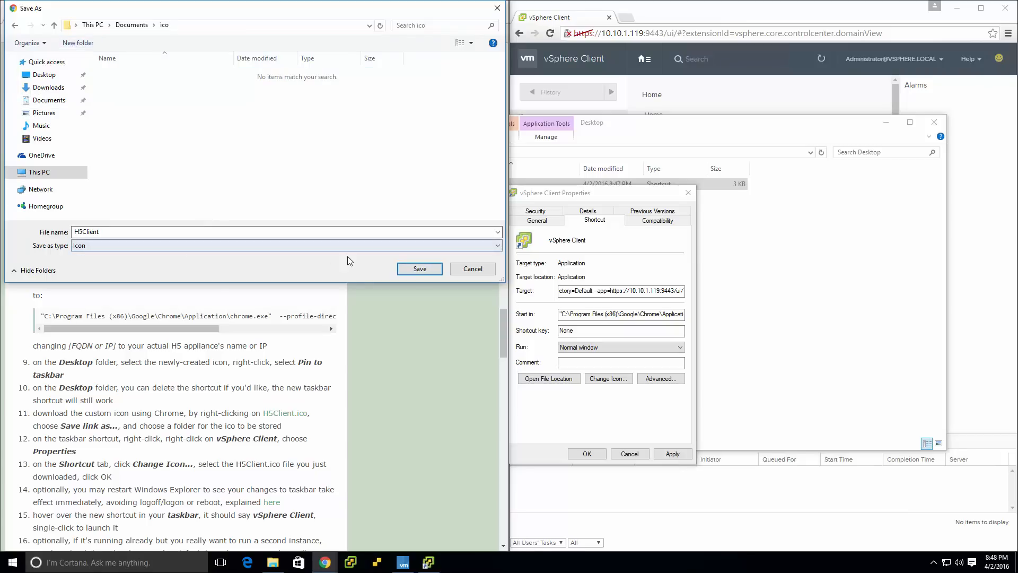
click(413, 270)
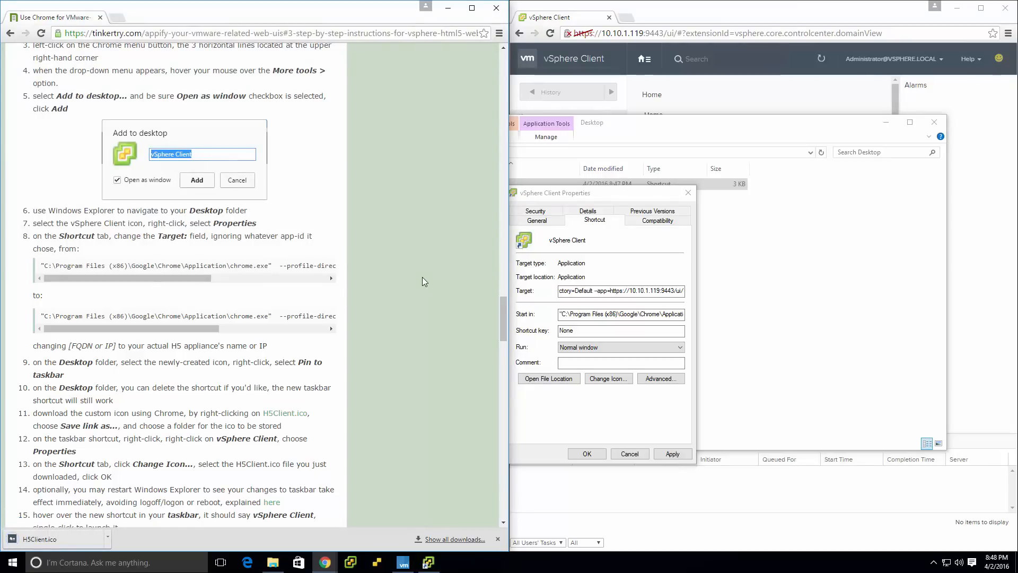
Change the vSphere Client shortcut's icon to H5Client from the Documents ico folder and save the shortcut's properties.
click(608, 378)
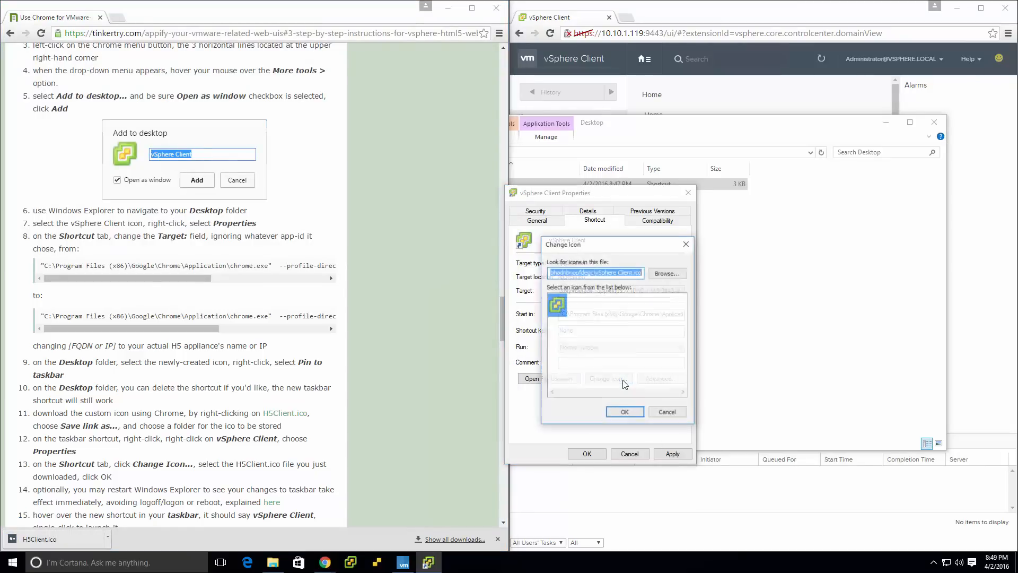
click(669, 273)
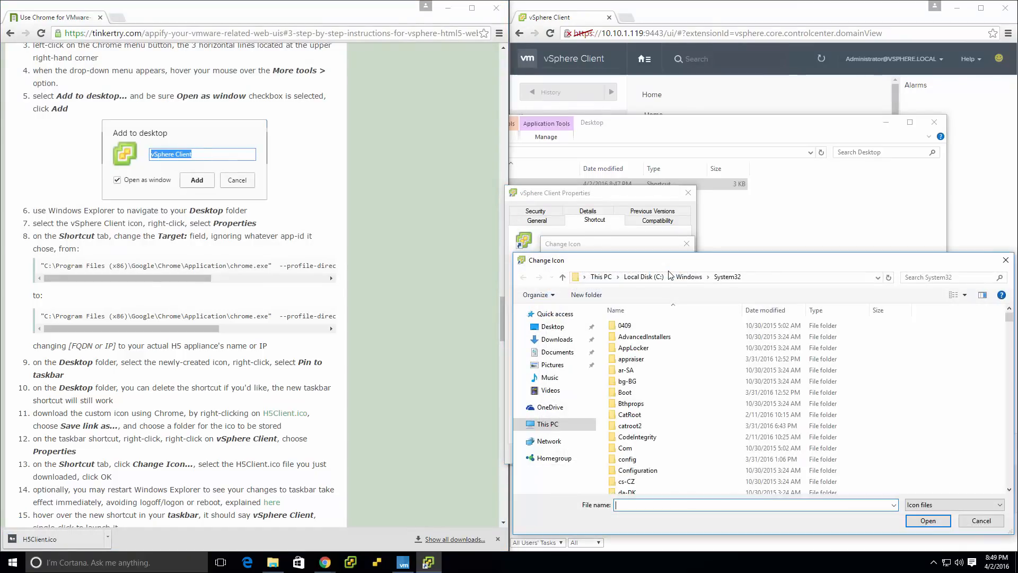
click(557, 353)
double_click(625, 325)
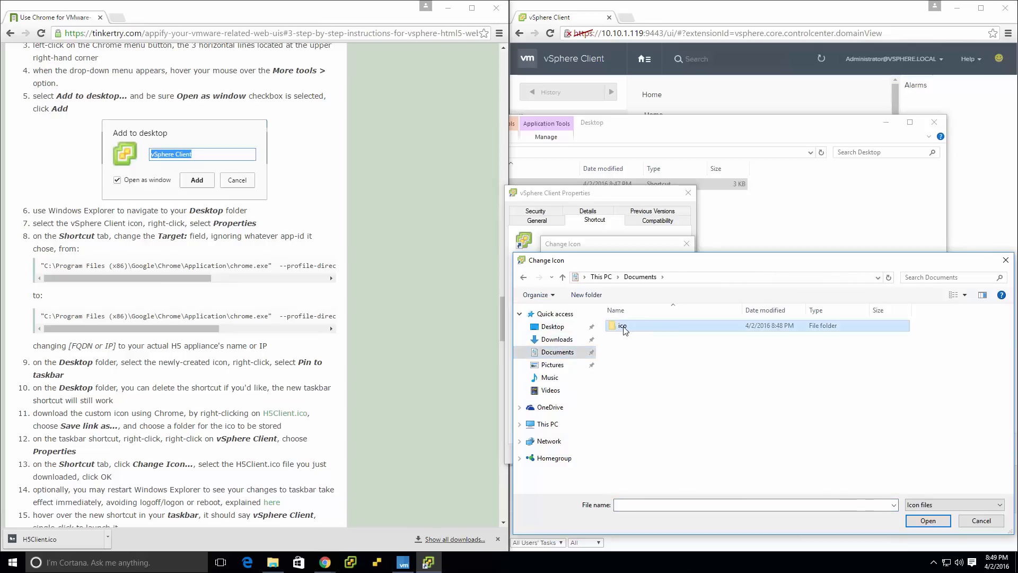
click(653, 341)
double_click(652, 340)
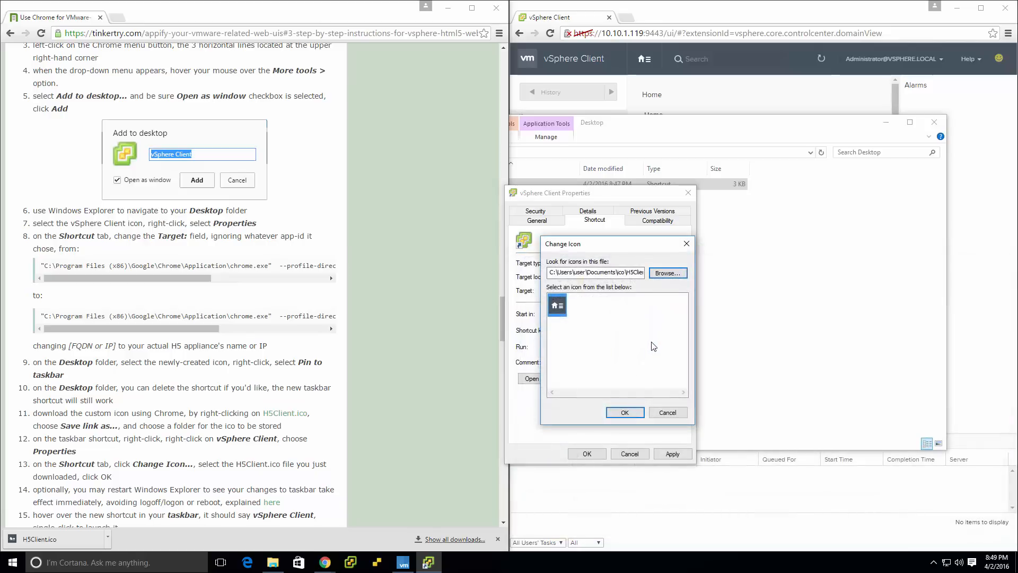
click(625, 415)
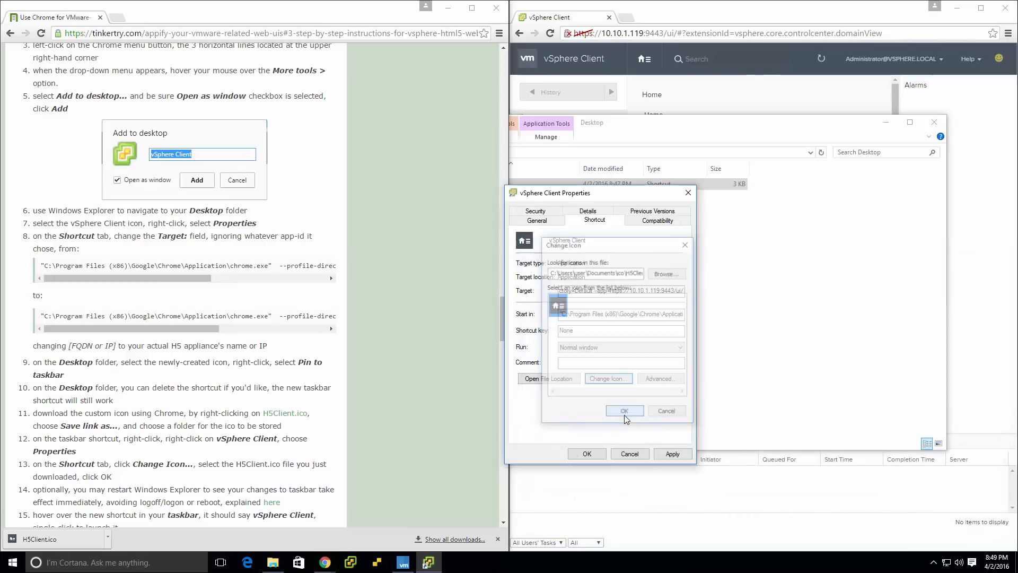
click(587, 454)
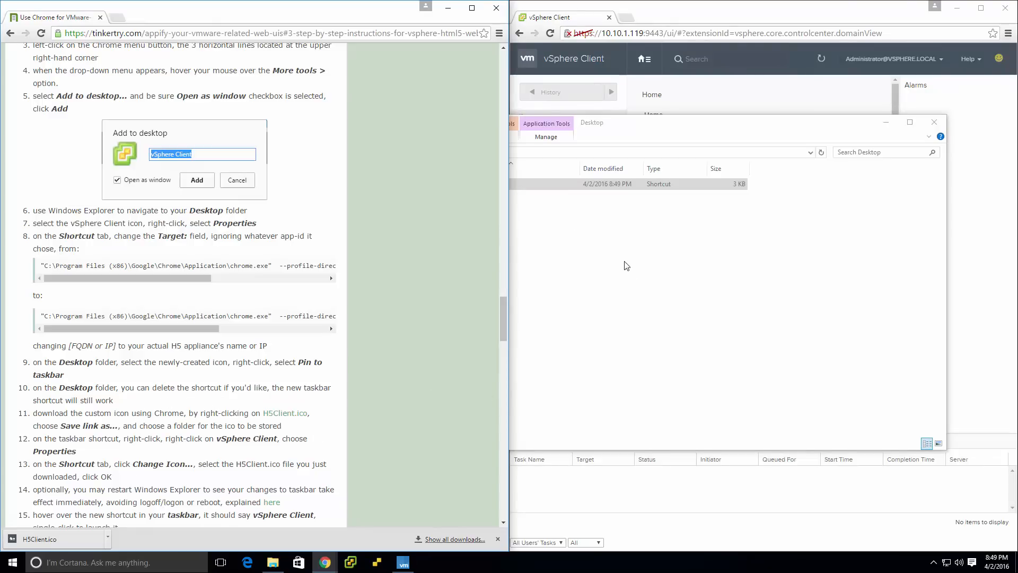
Pin the vSphere Client shortcut to the taskbar and delete the original from the Desktop folder.
click(610, 251)
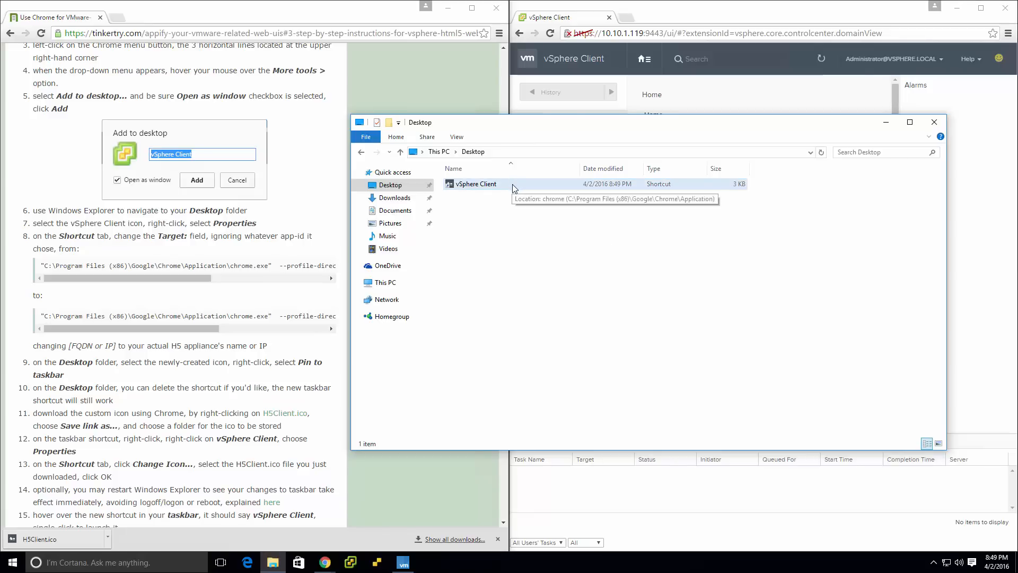
click(514, 186)
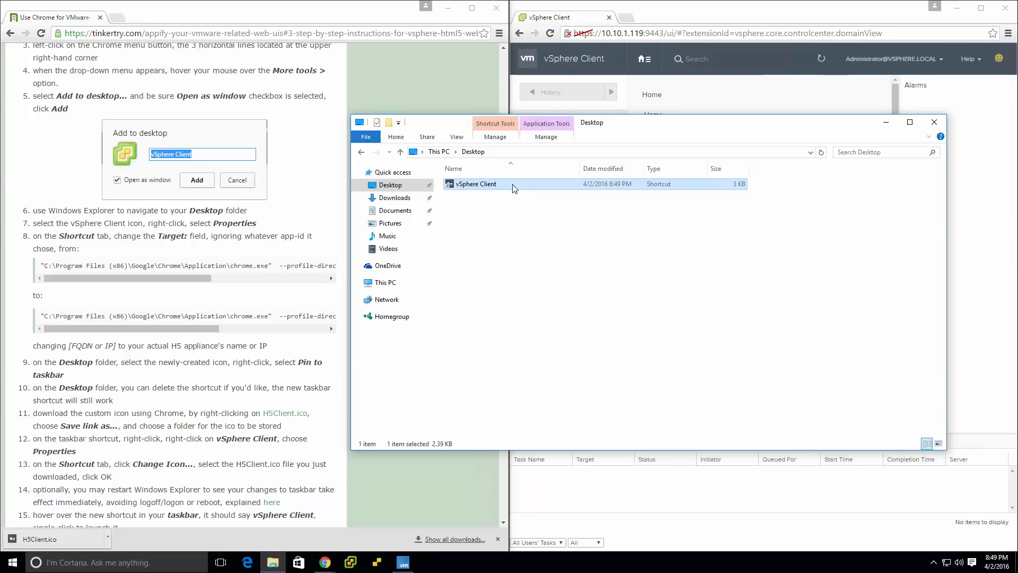
right_click(513, 186)
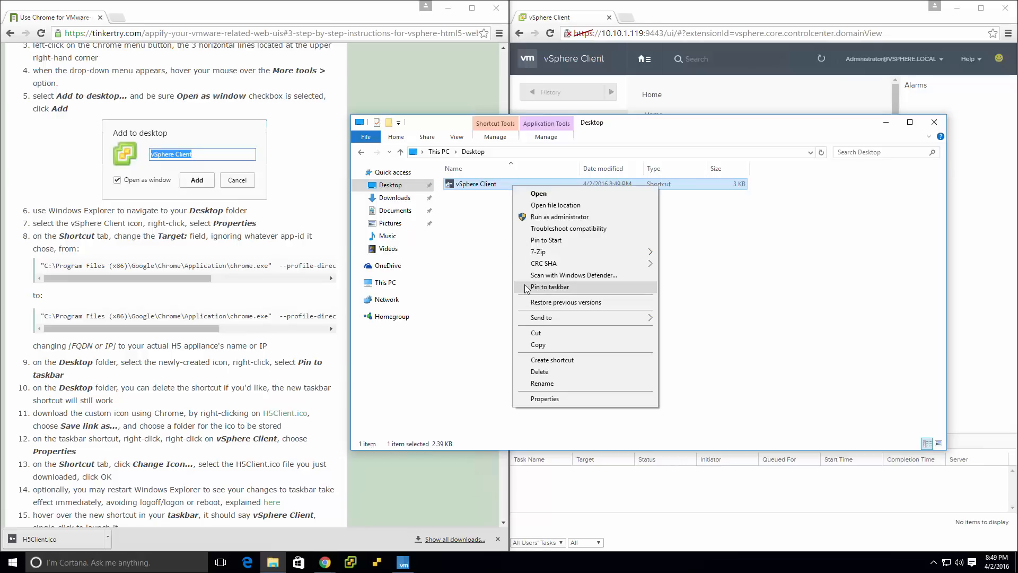
click(550, 287)
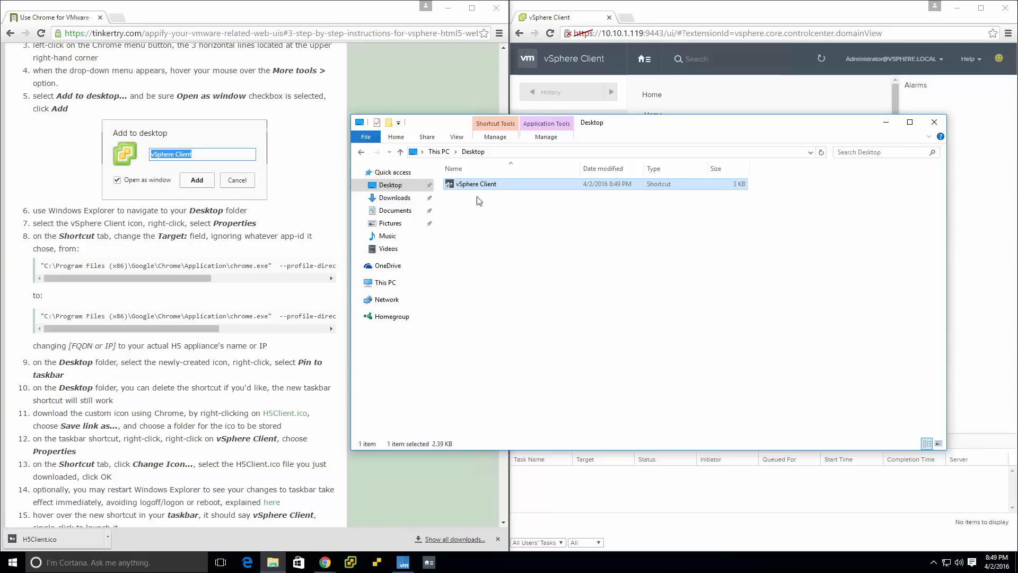
key(Delete)
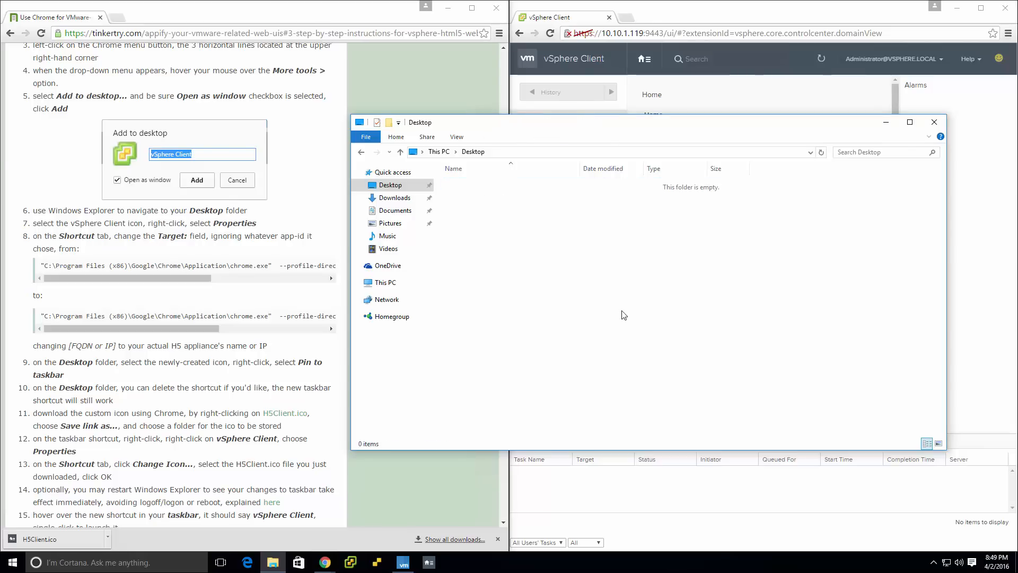
scroll(212, 433, down, 9)
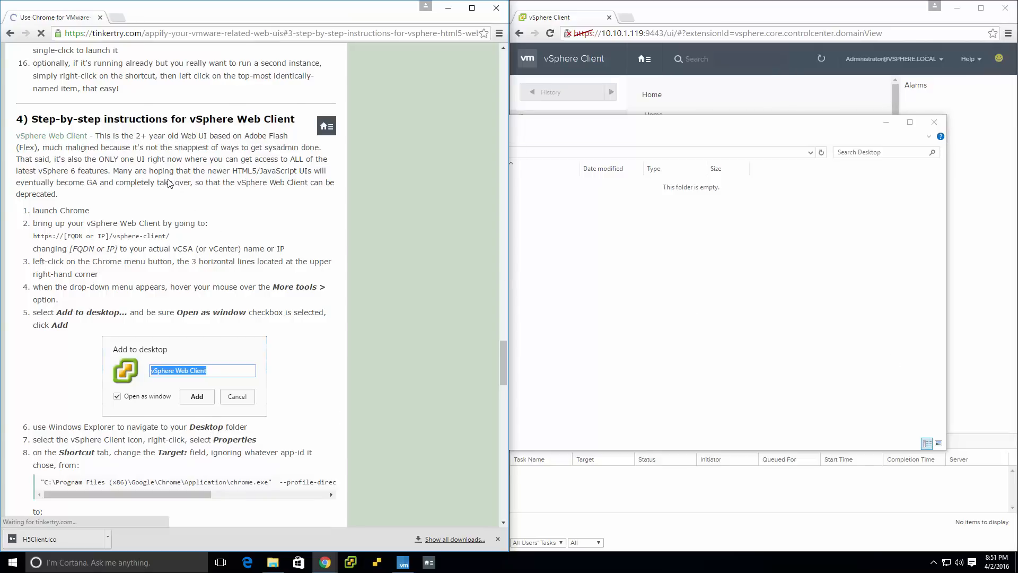
scroll(168, 183, down, 1)
scroll(114, 245, down, 2)
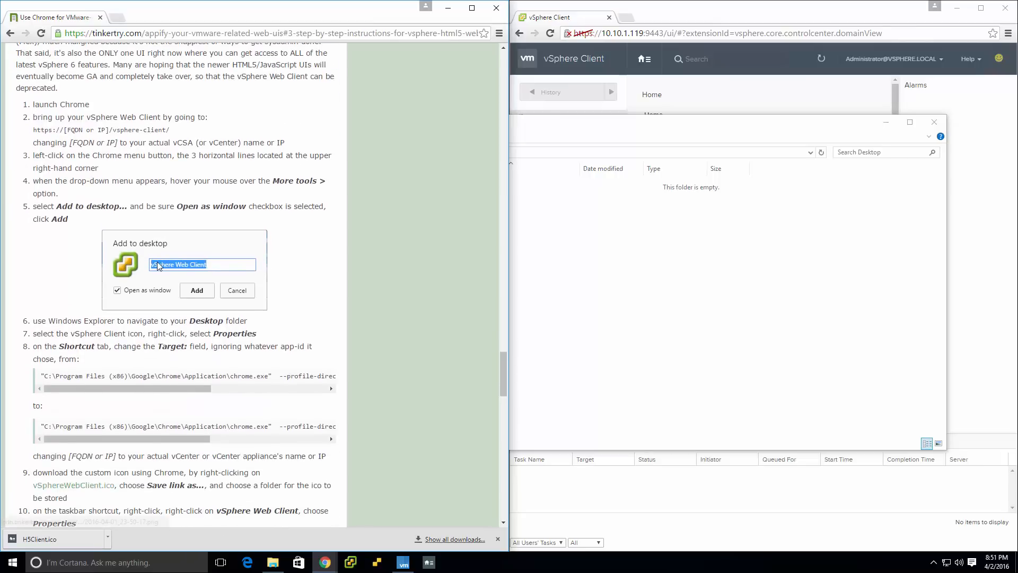
scroll(158, 192, down, 1)
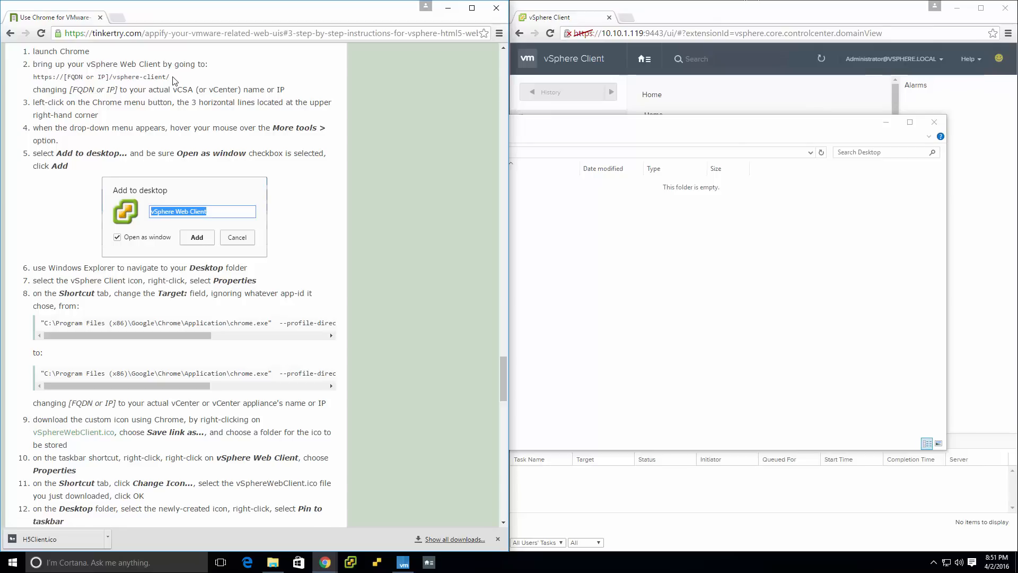
scroll(175, 79, up, 2)
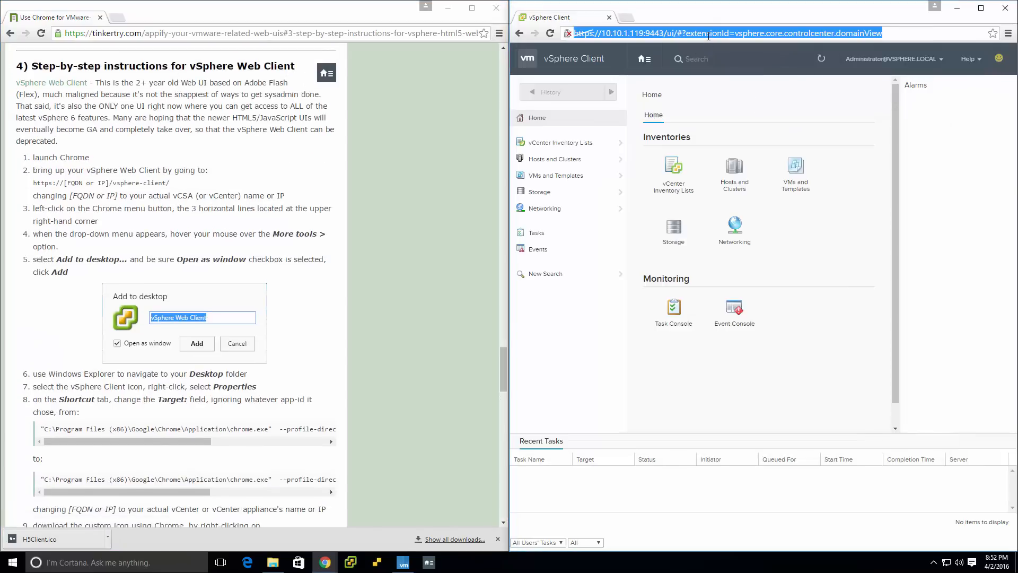
text(https://10.10.1.51/vsphere-client)
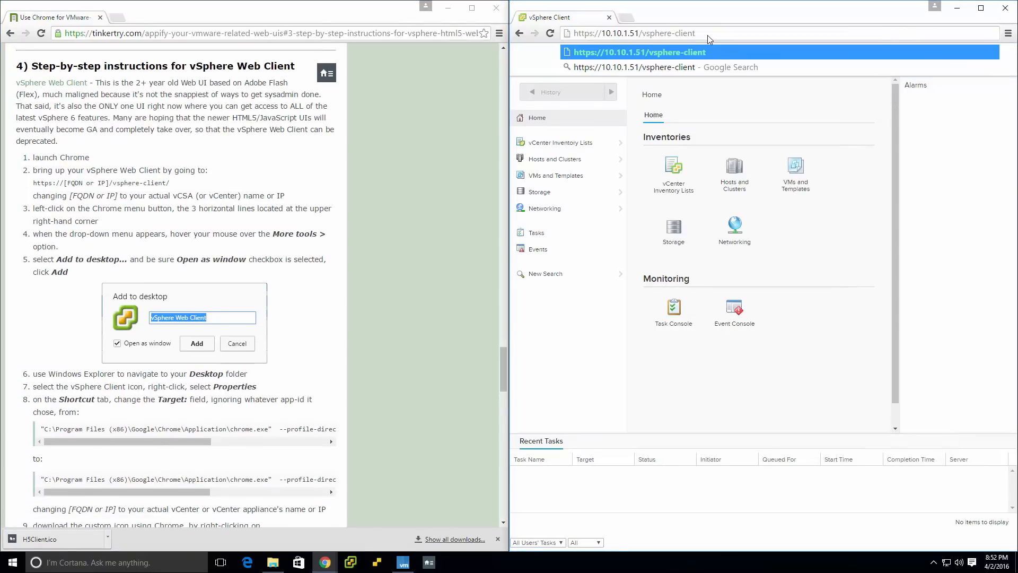
key(Return)
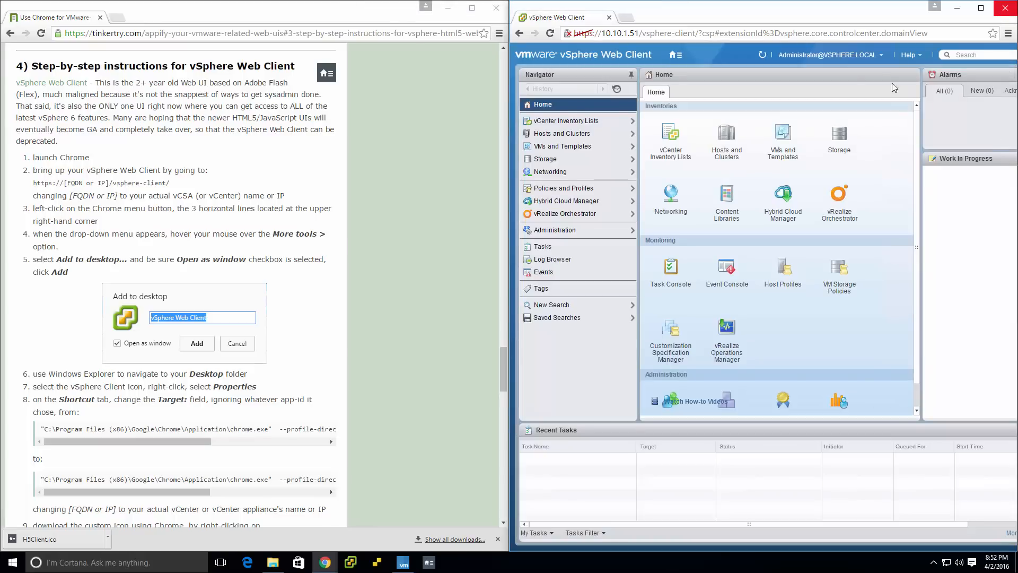
Add the vSphere Web Client page to the desktop as a shortcut that opens as a window.
click(1009, 33)
mouse_move(934, 180)
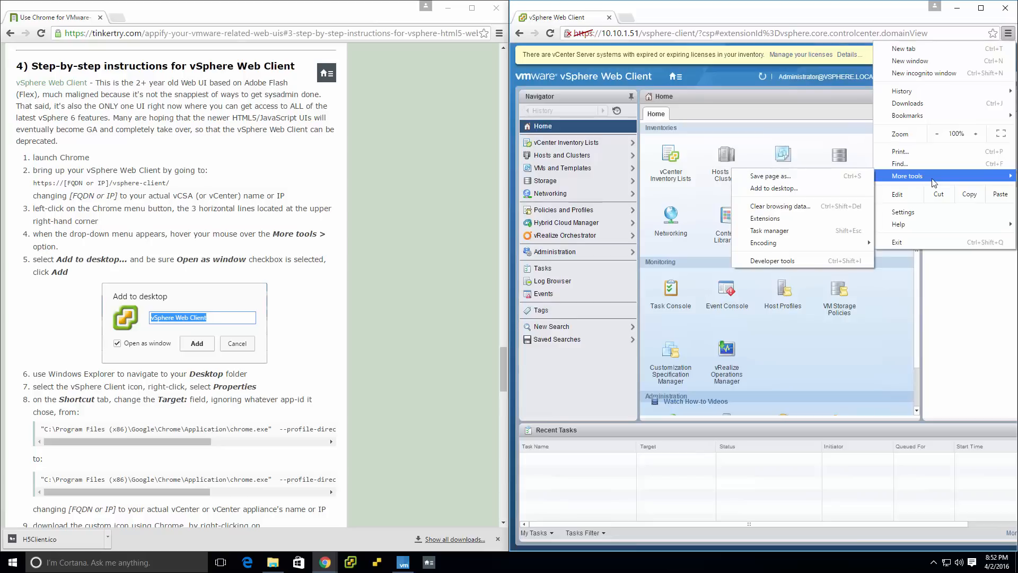
click(825, 189)
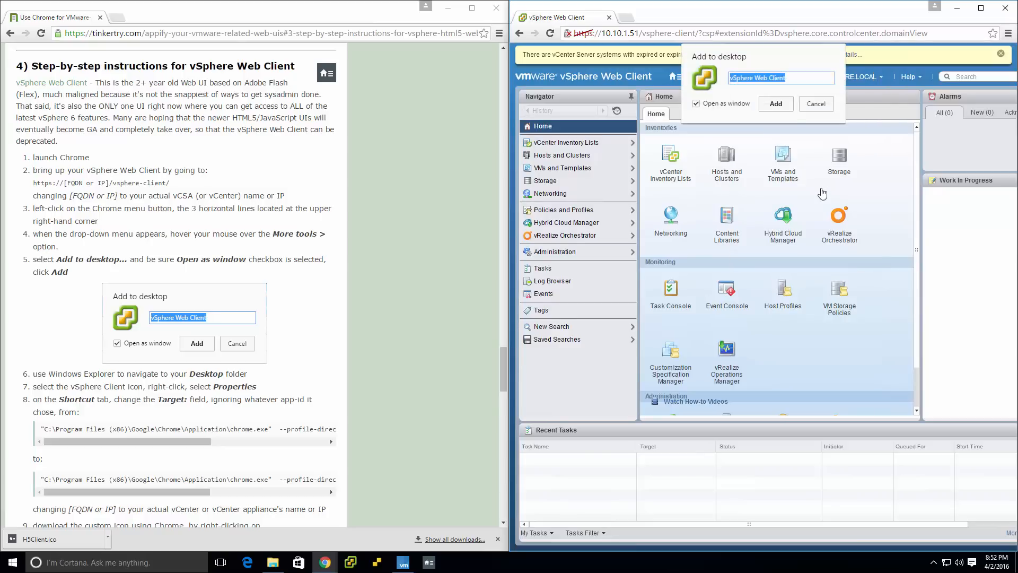
click(784, 106)
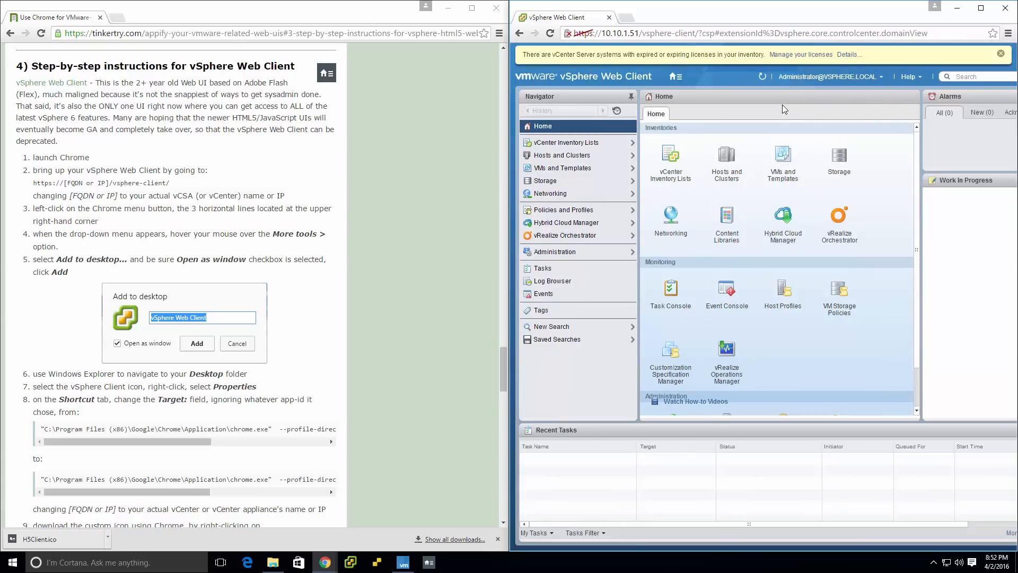
click(272, 563)
right_click(520, 186)
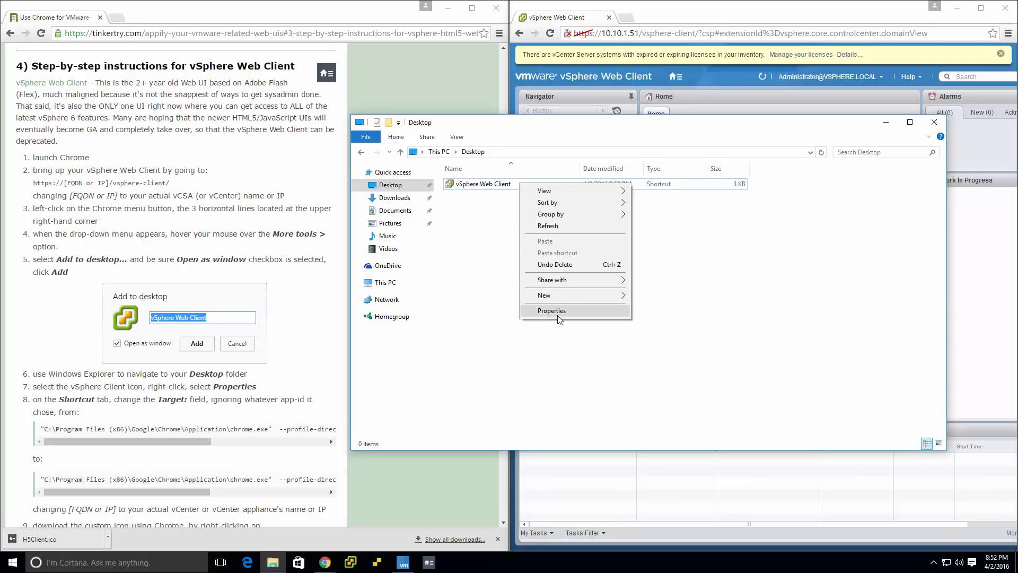
right_click(486, 185)
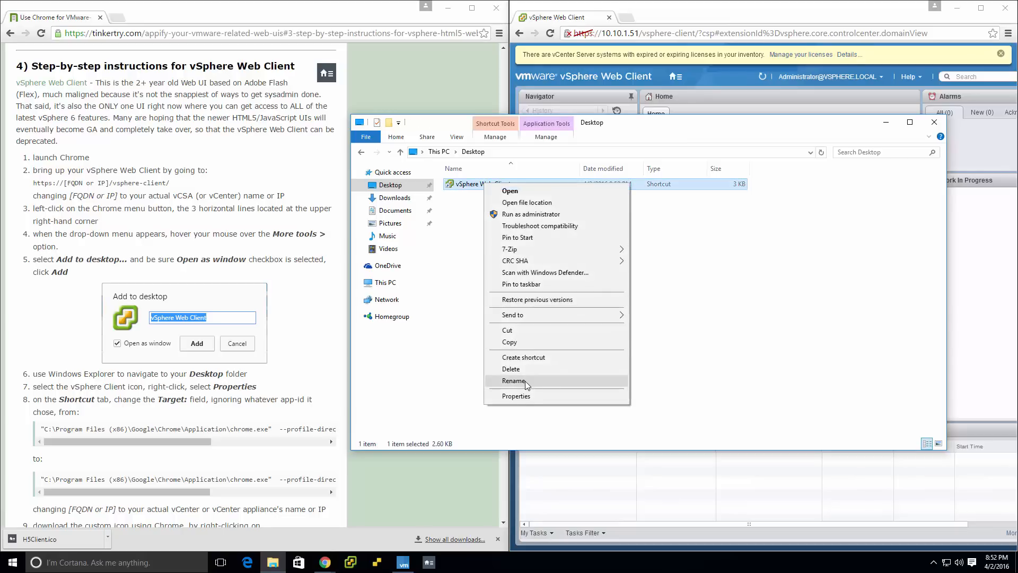
click(517, 396)
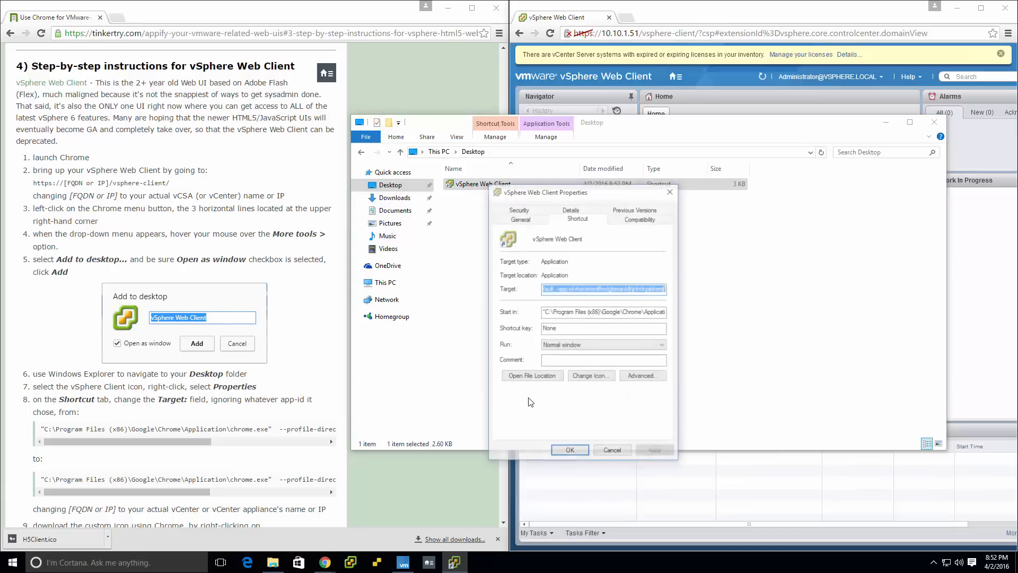
click(568, 288)
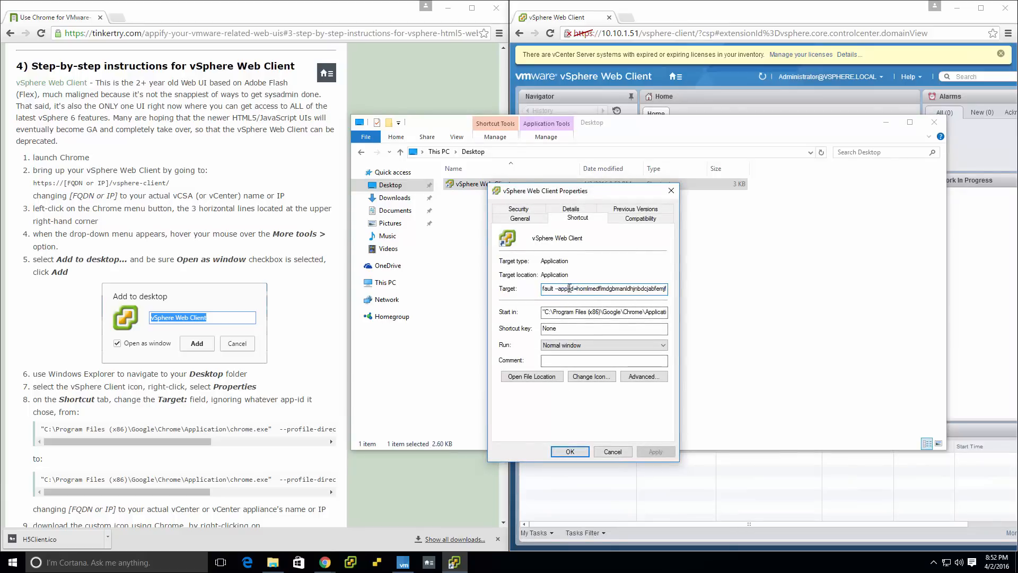
key(shift+End)
text(=https://10.10.1.51/vsphere-client)
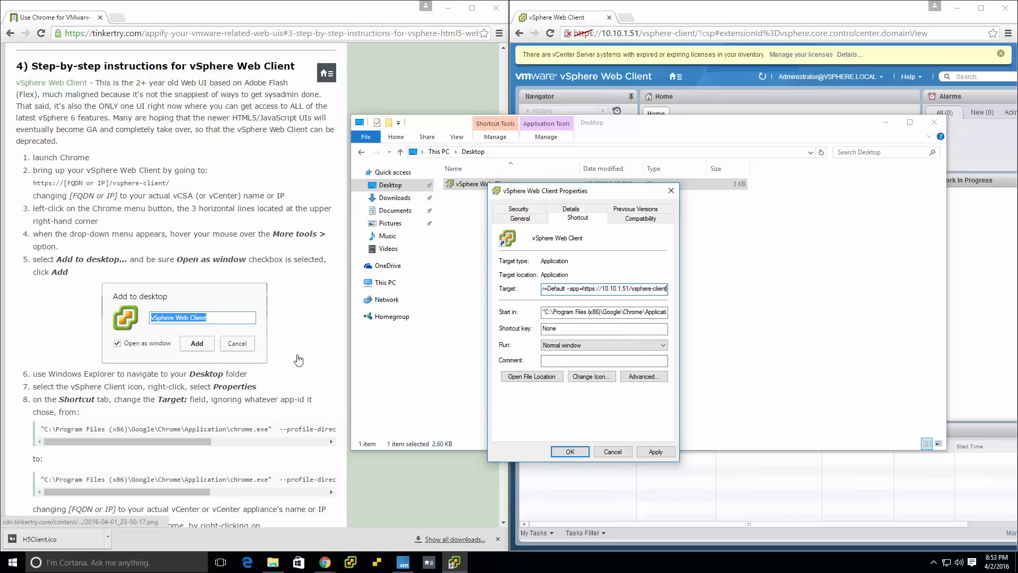
Save the article's linked vSphereWebClient.ico file into the ico folder inside Documents.
scroll(298, 360, down, 2)
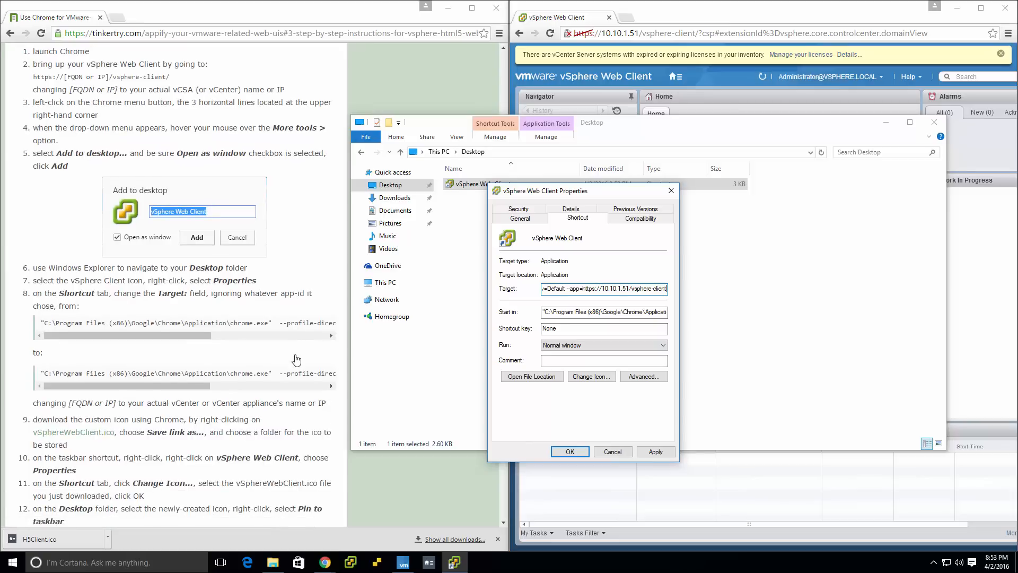
right_click(90, 434)
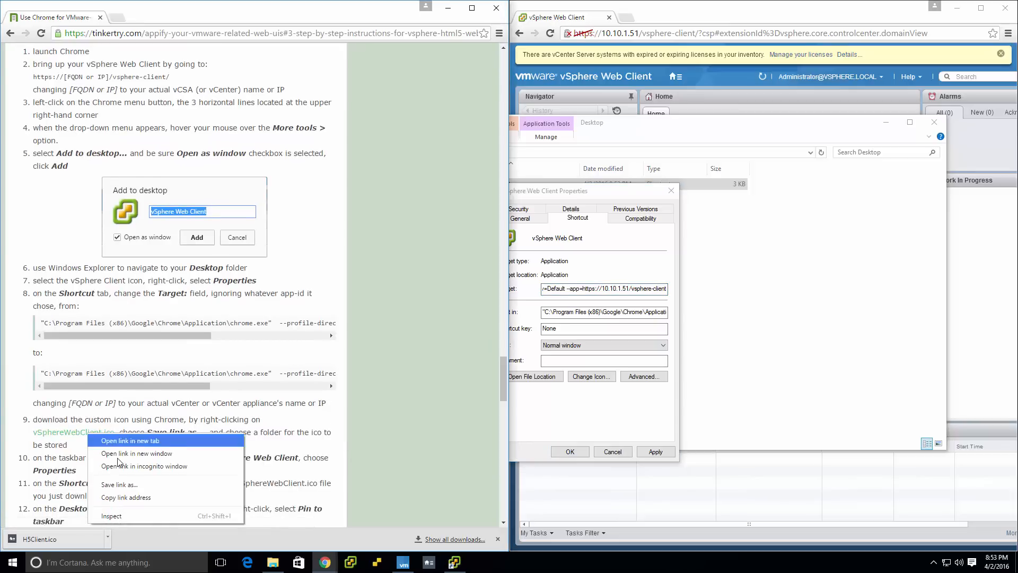
click(122, 484)
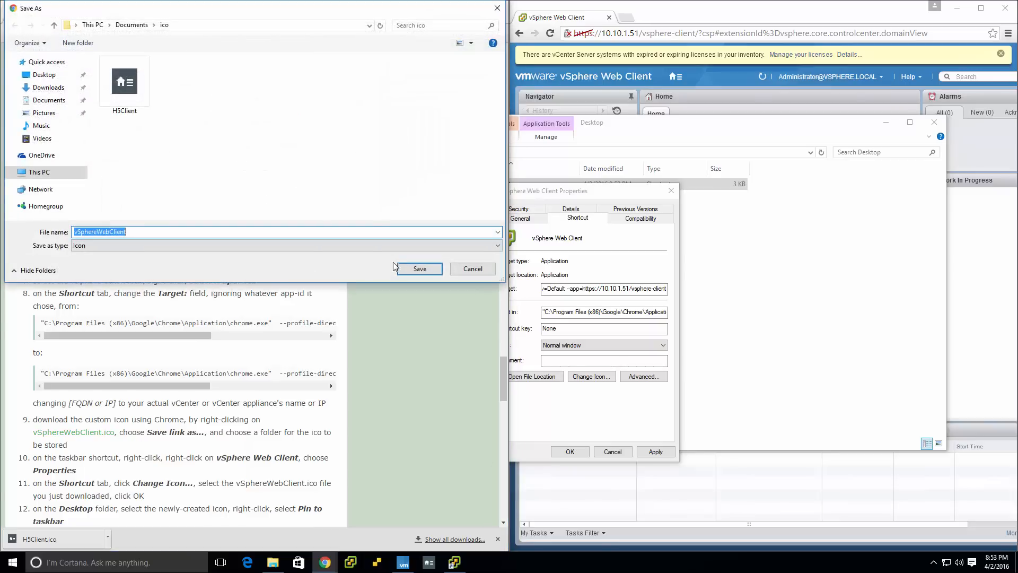
click(419, 269)
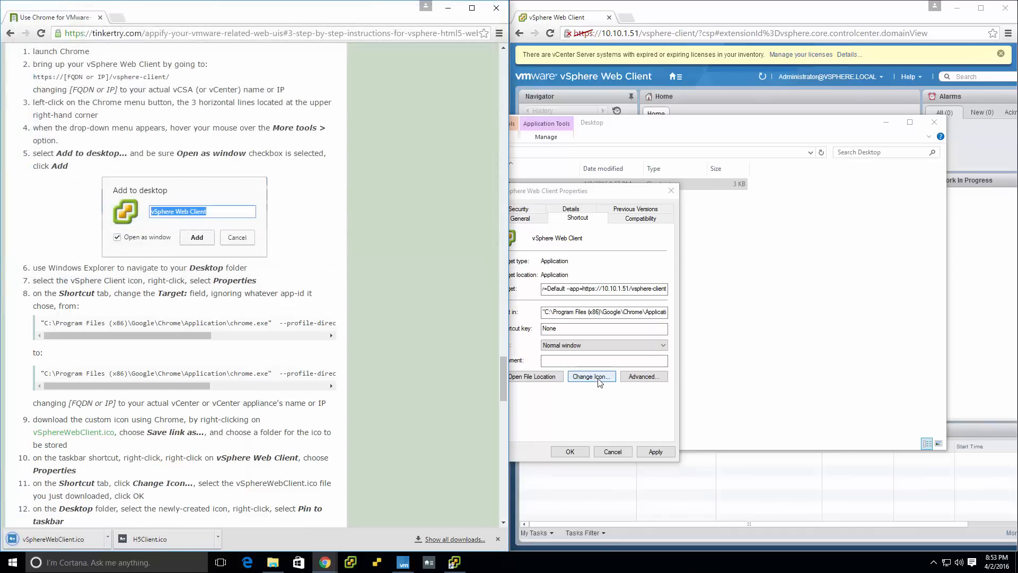
Change the vSphere Web Client shortcut's icon to vSphereWebClient from the Documents ico folder and save the shortcut's properties.
click(599, 377)
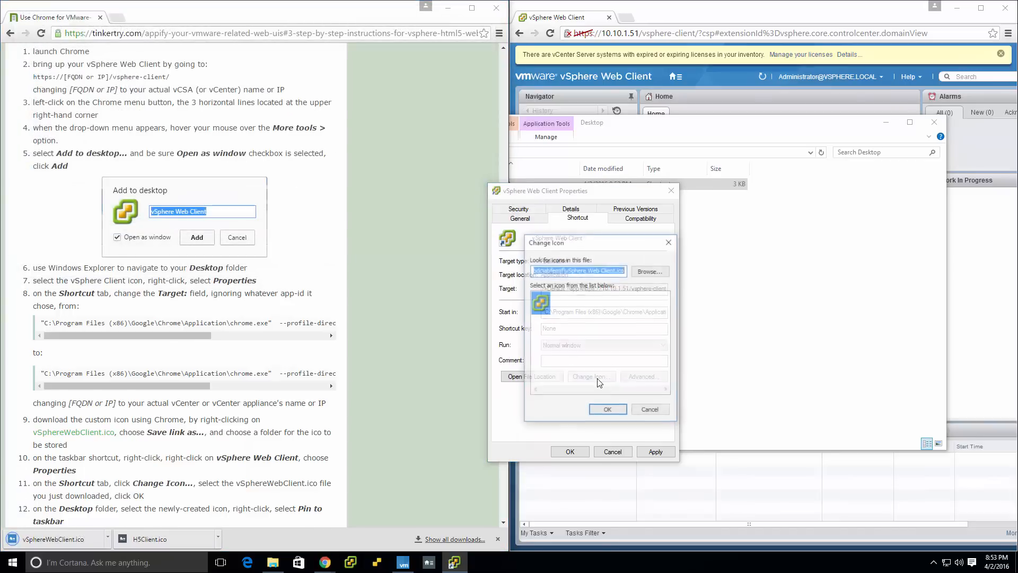
click(651, 271)
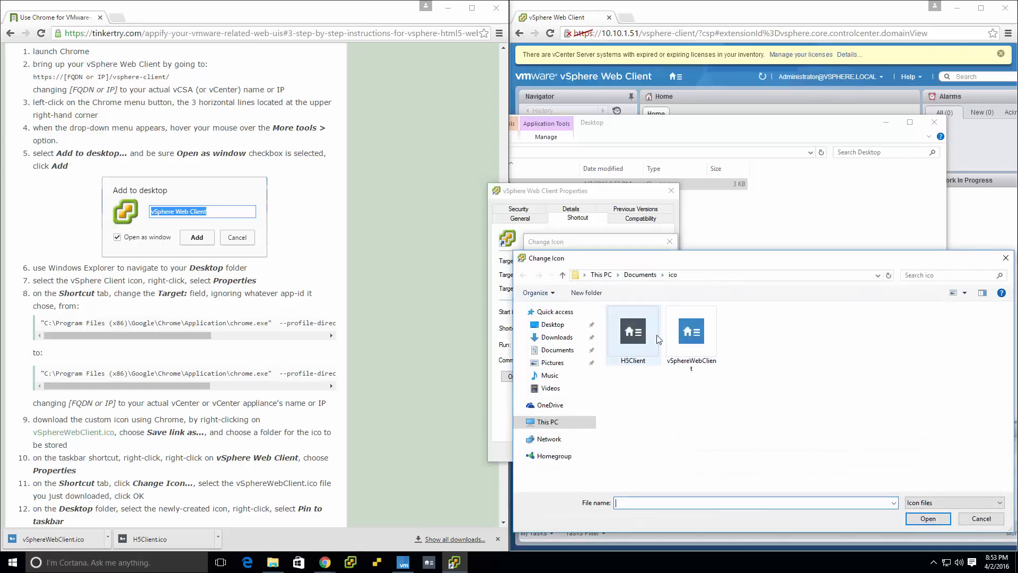
double_click(692, 332)
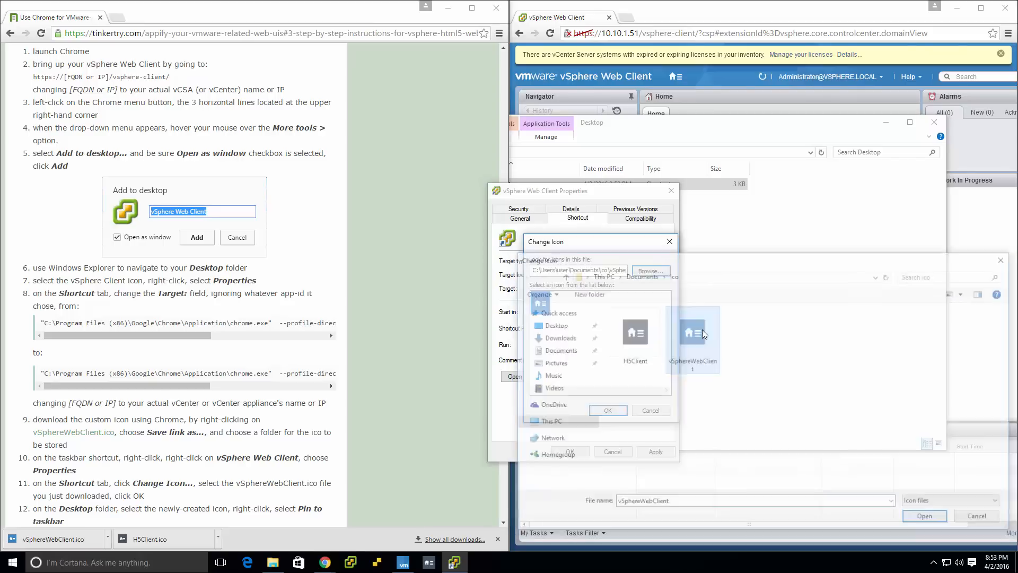
click(614, 415)
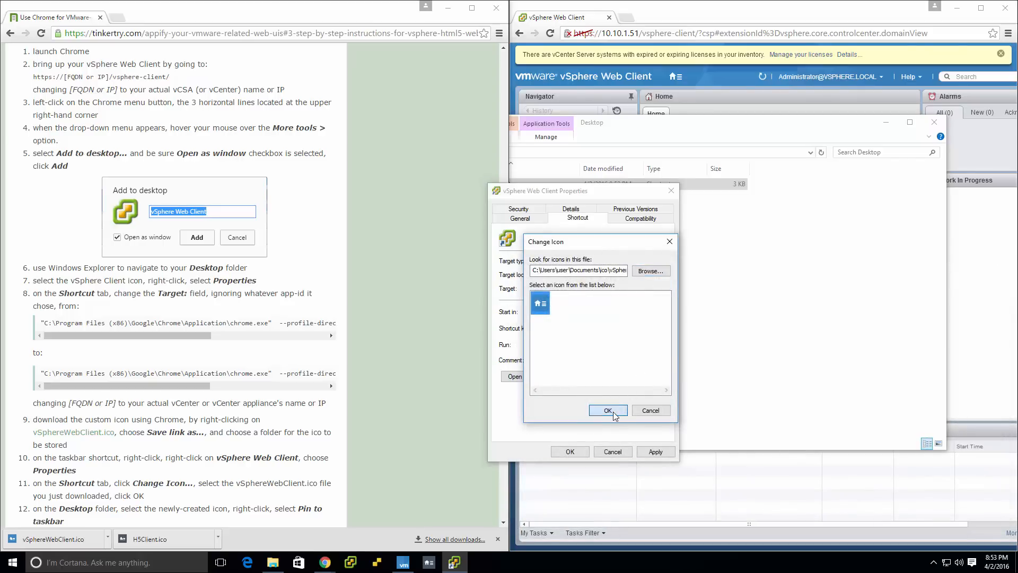
click(570, 451)
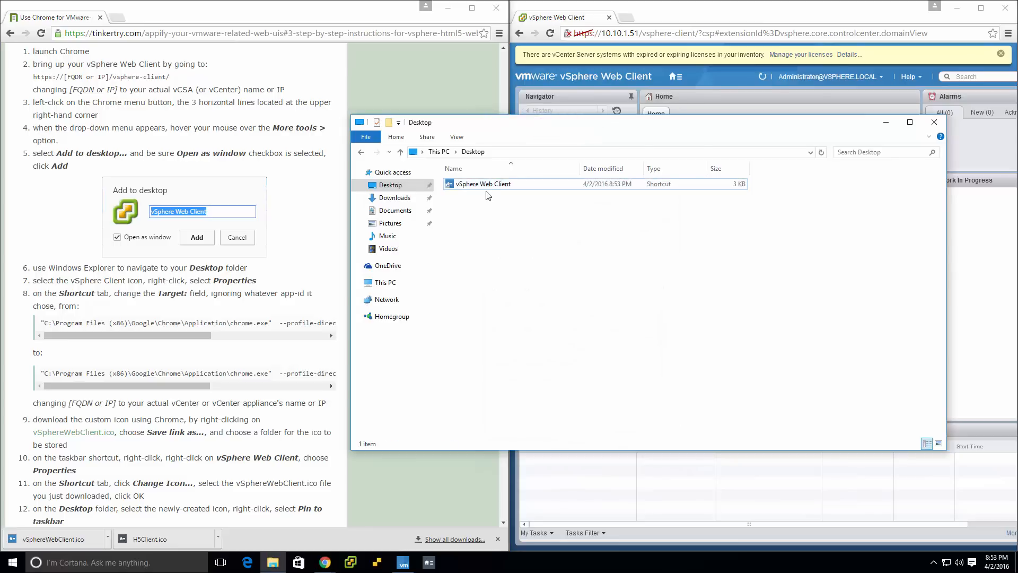
Pin the vSphere Web Client shortcut to the taskbar and delete the original from the Desktop folder.
click(487, 185)
click(183, 470)
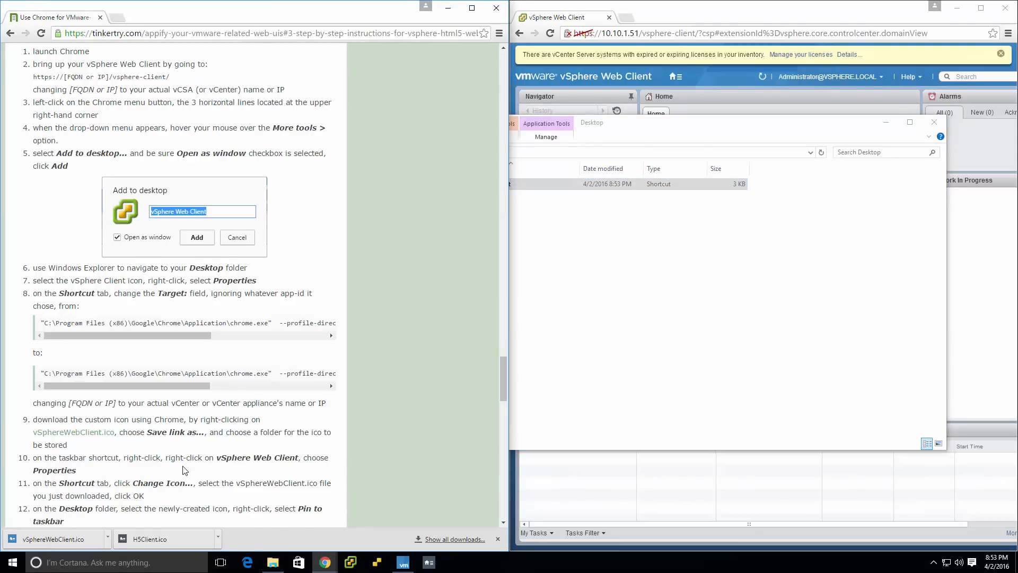
scroll(183, 470, down, 3)
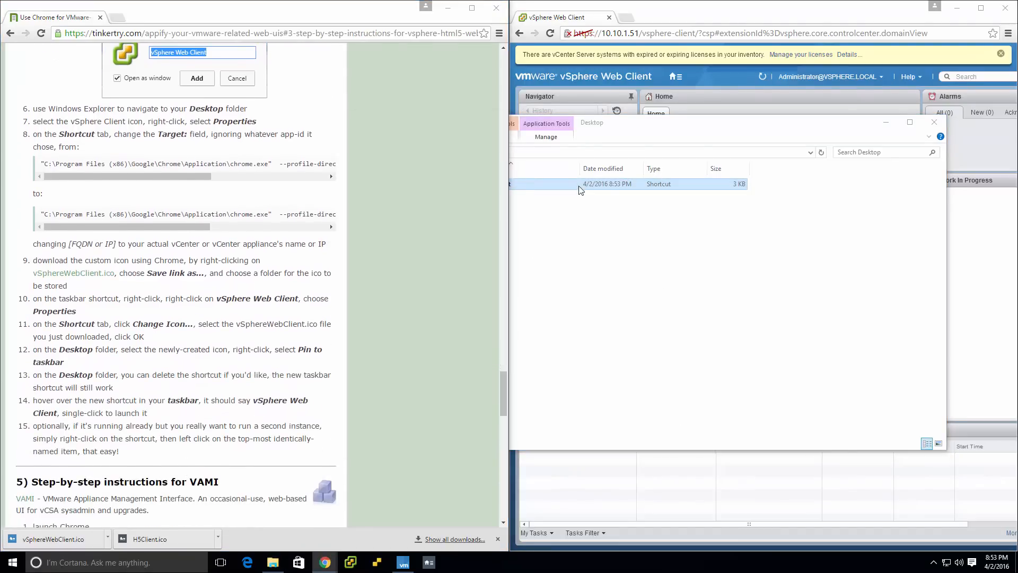
right_click(577, 185)
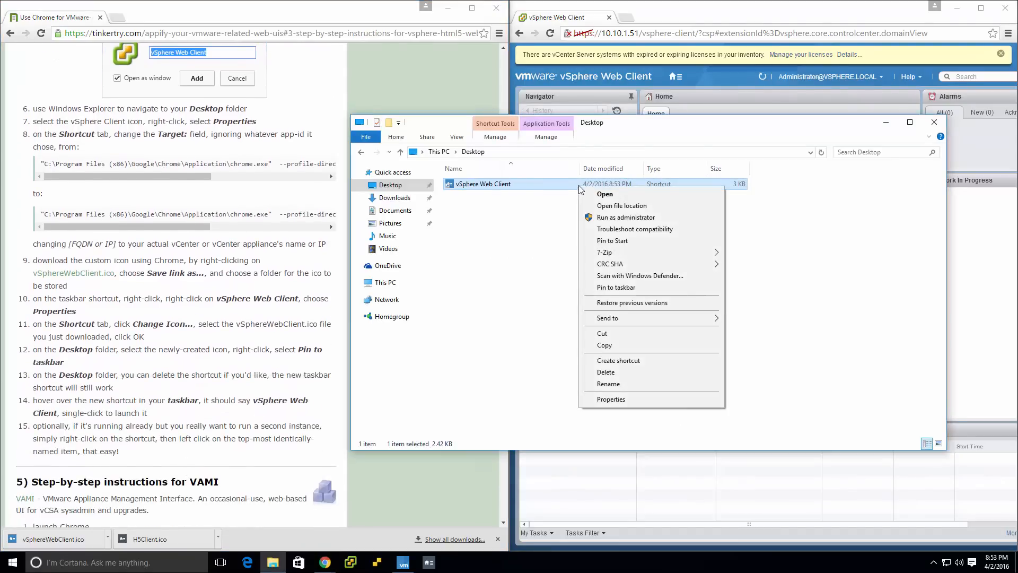
click(615, 287)
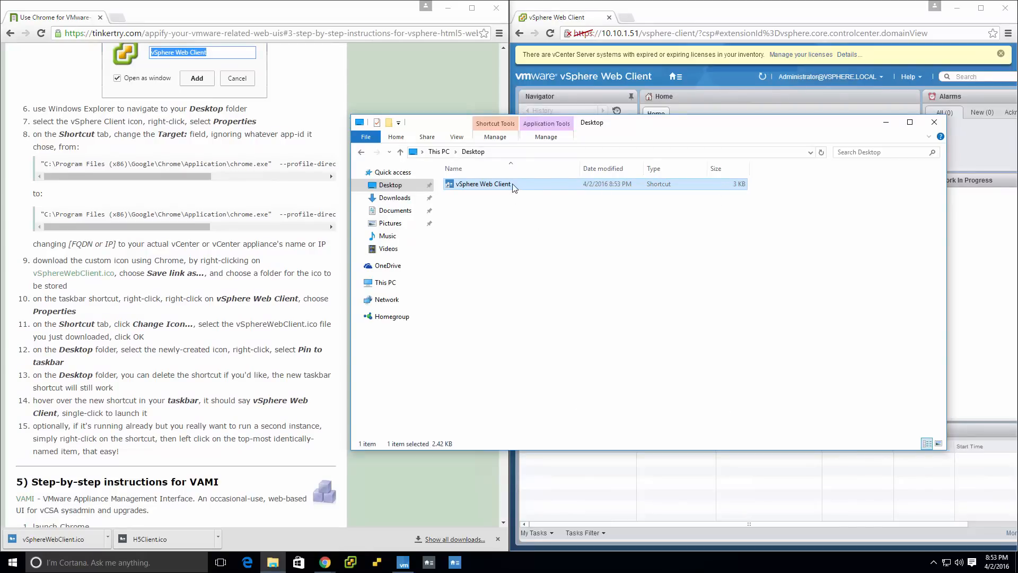
key(Delete)
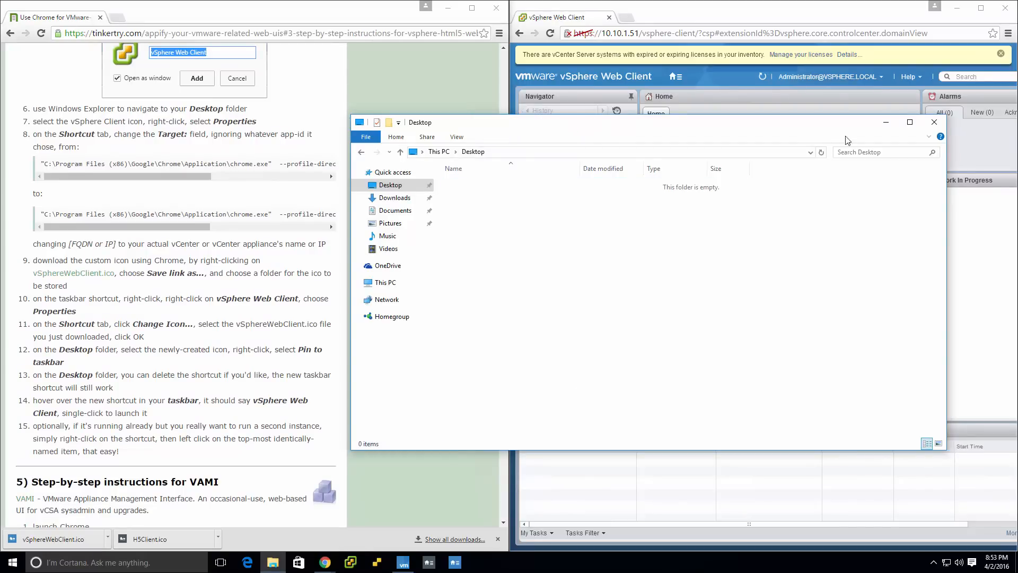
Minimize the Desktop folder window and bring up the article's step-by-step instructions for VAMI.
click(886, 123)
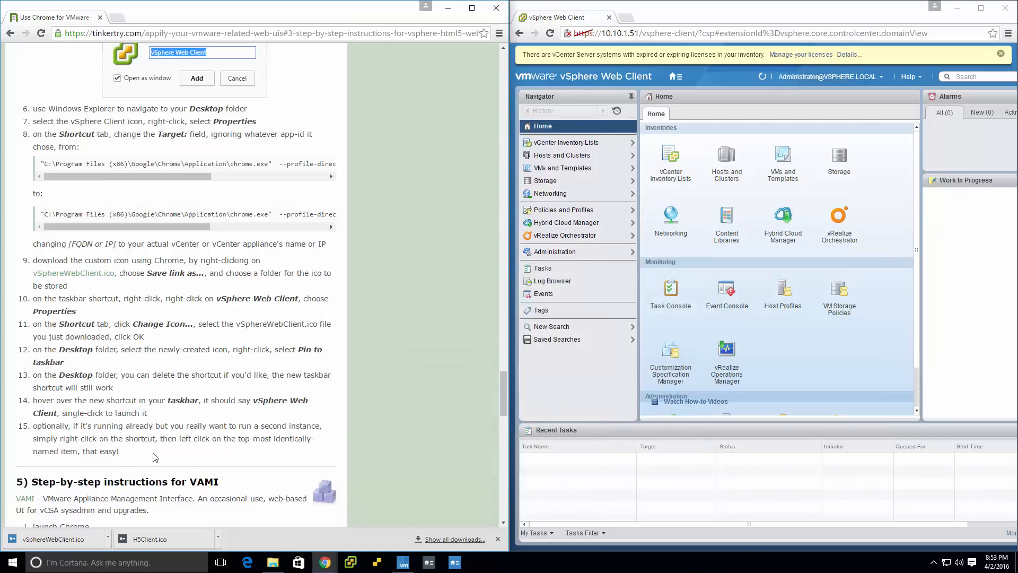
scroll(421, 419, down, 6)
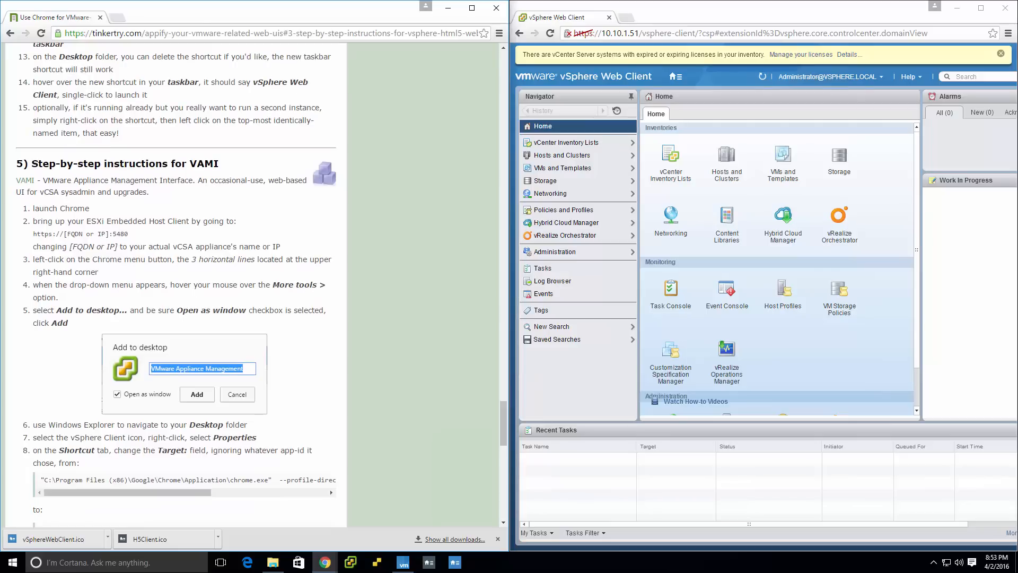
key(F5)
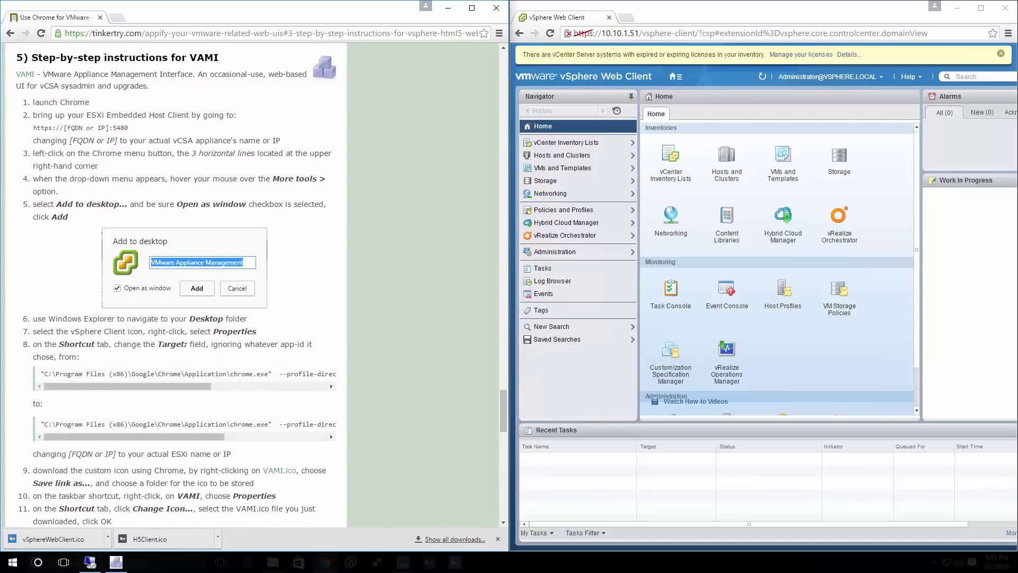
click(658, 33)
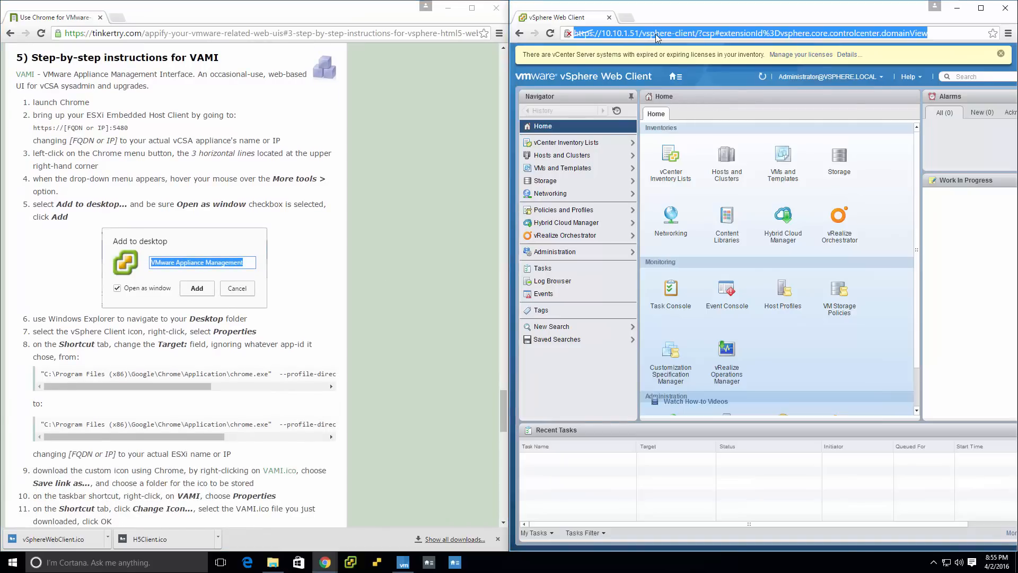
text(https://10.10.1.51:5480)
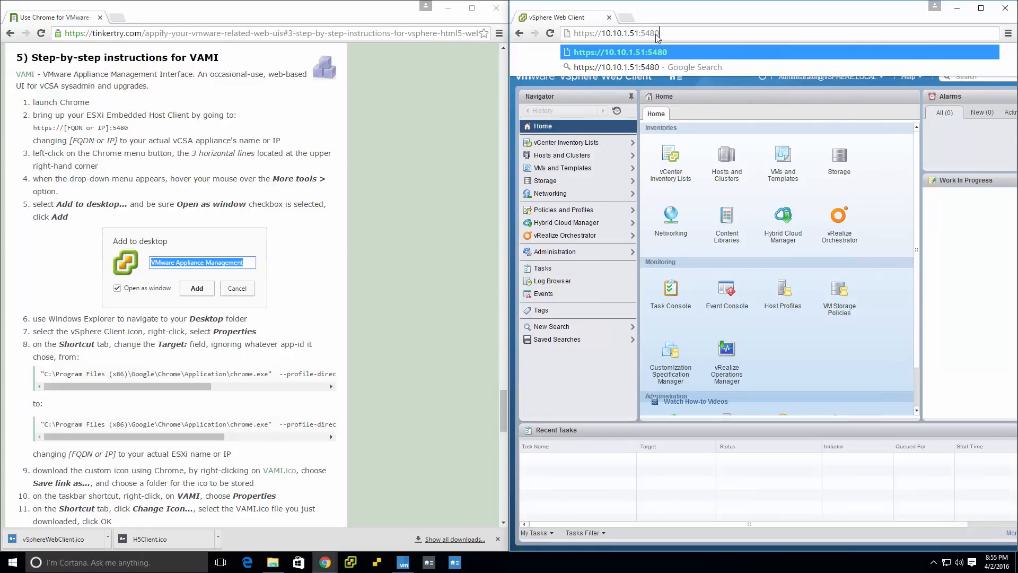
key(Return)
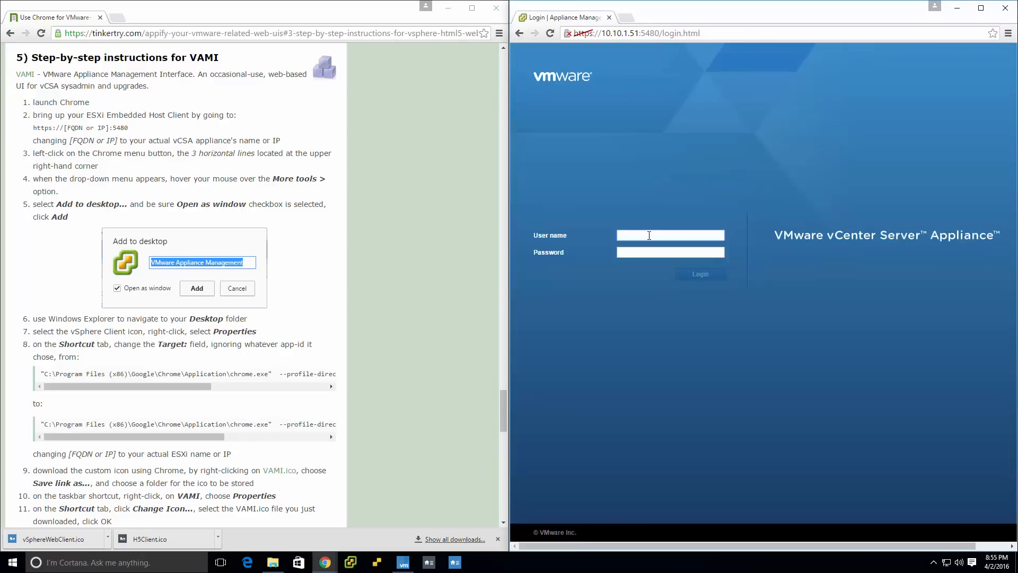
Log in to the vCenter Server Appliance as root with the account password.
text(root)
key(Tab)
key(Return)
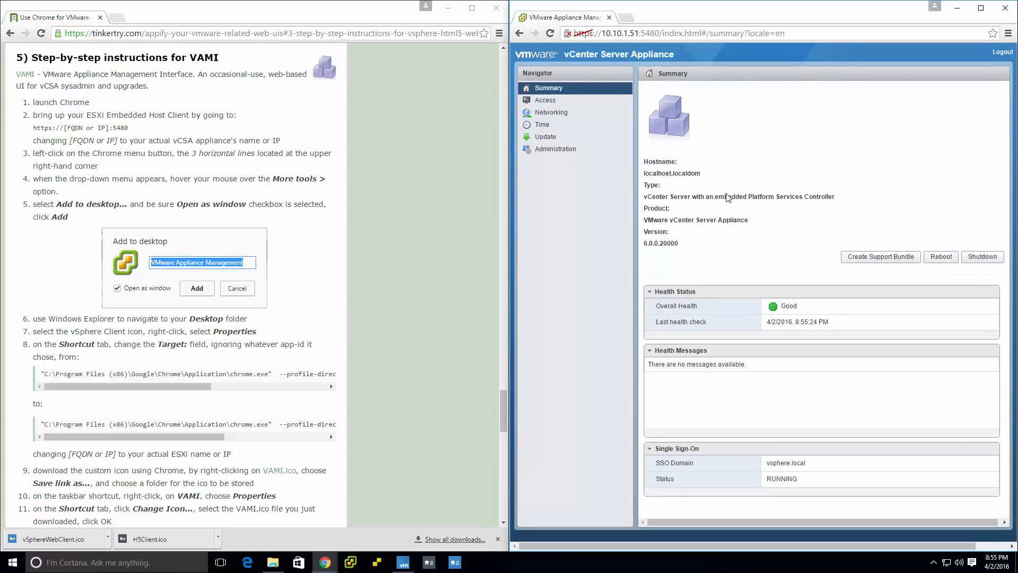
Add the VMware Appliance Management page to the desktop with Open as window enabled, and select its shortcut in the Desktop folder.
click(1009, 33)
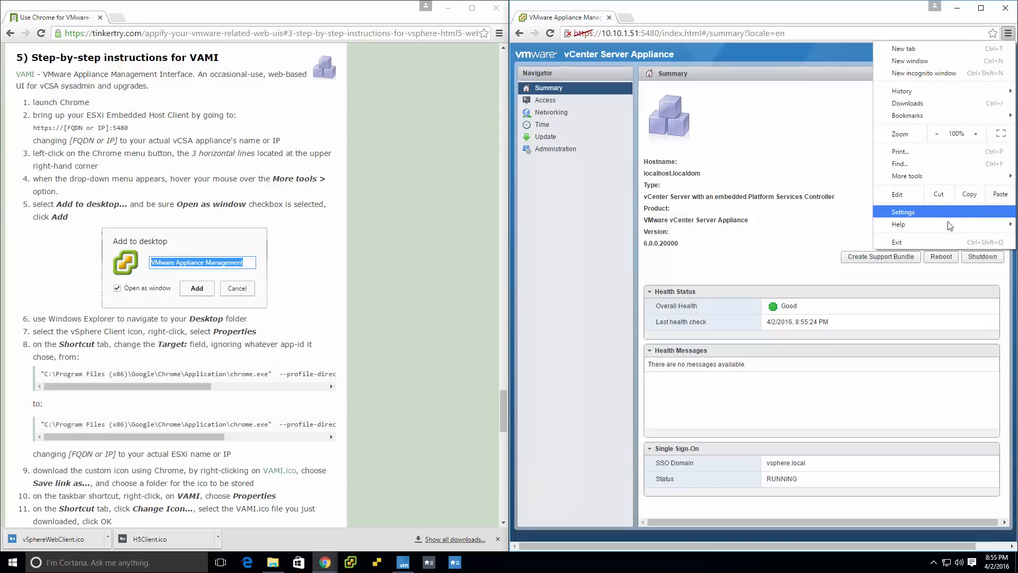
mouse_move(947, 182)
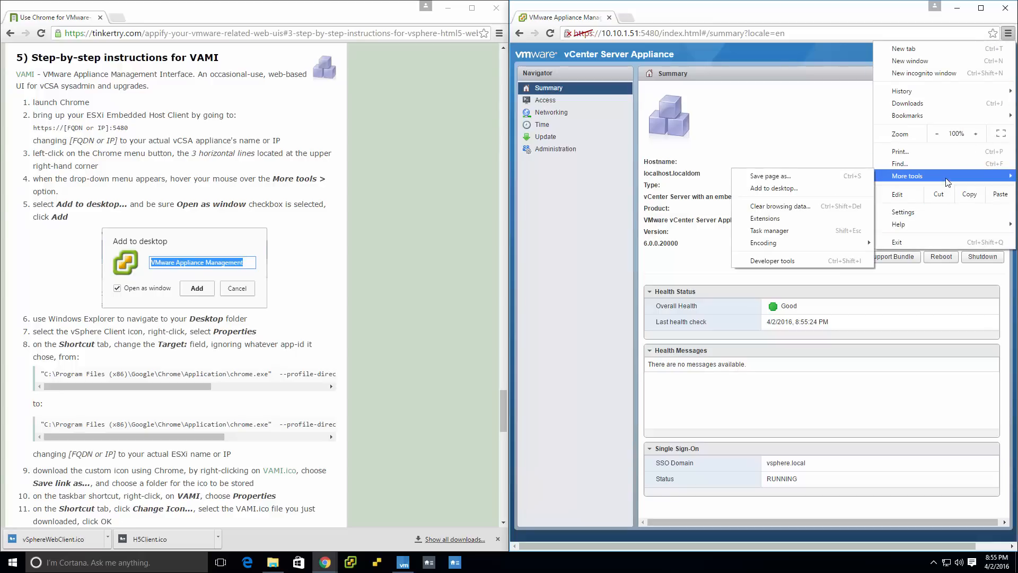
click(774, 188)
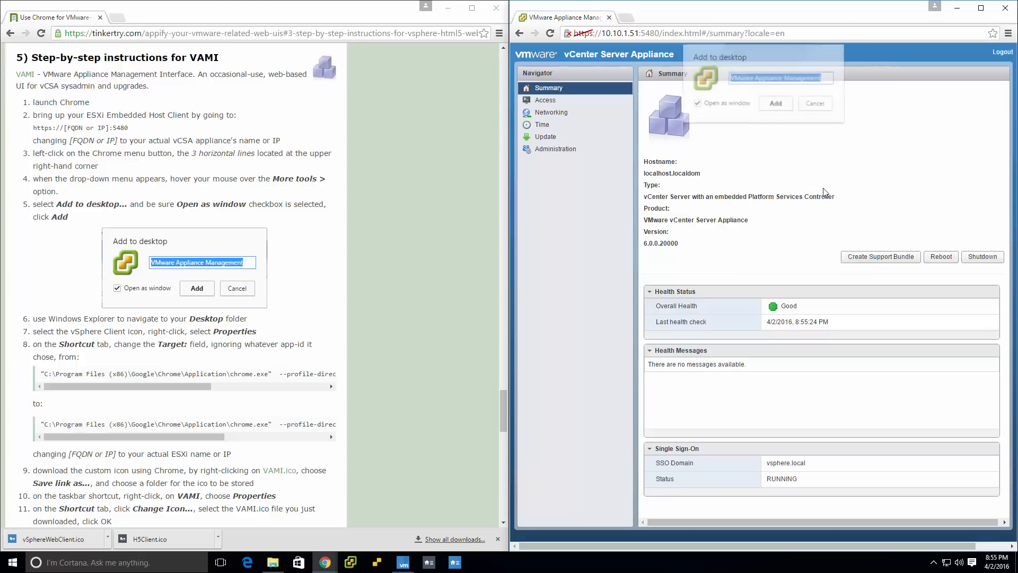
click(783, 109)
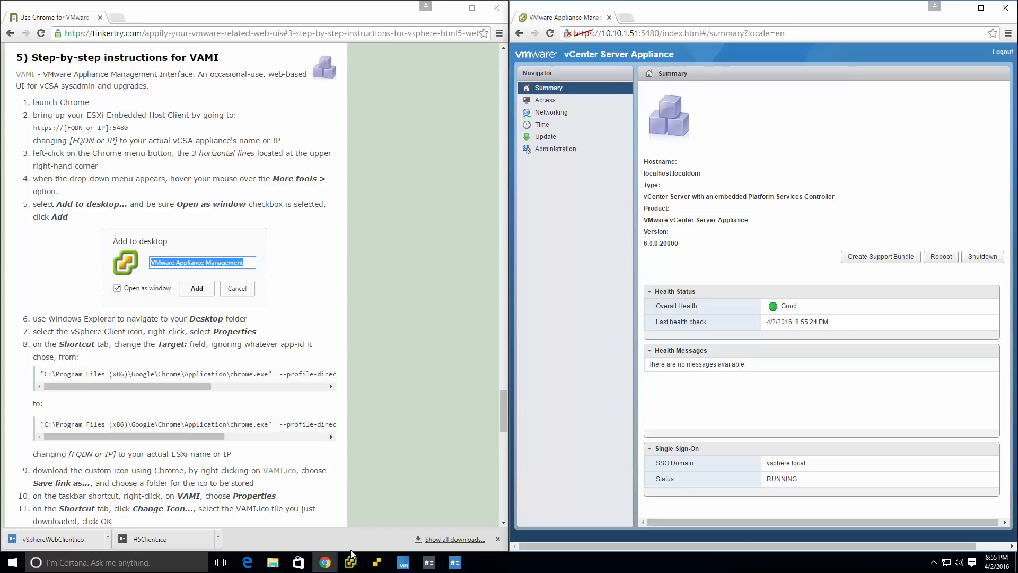
click(272, 562)
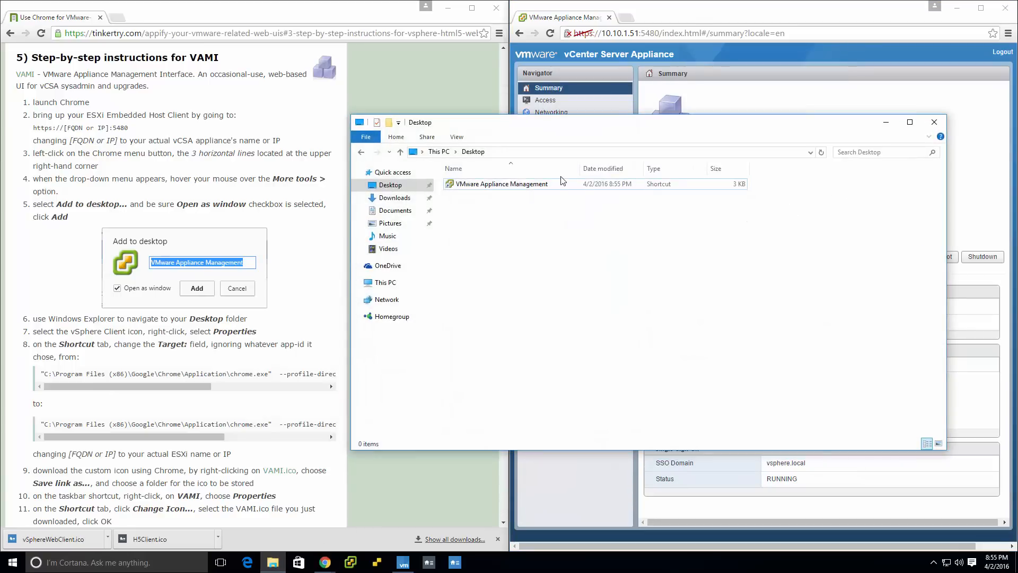
click(553, 189)
click(554, 189)
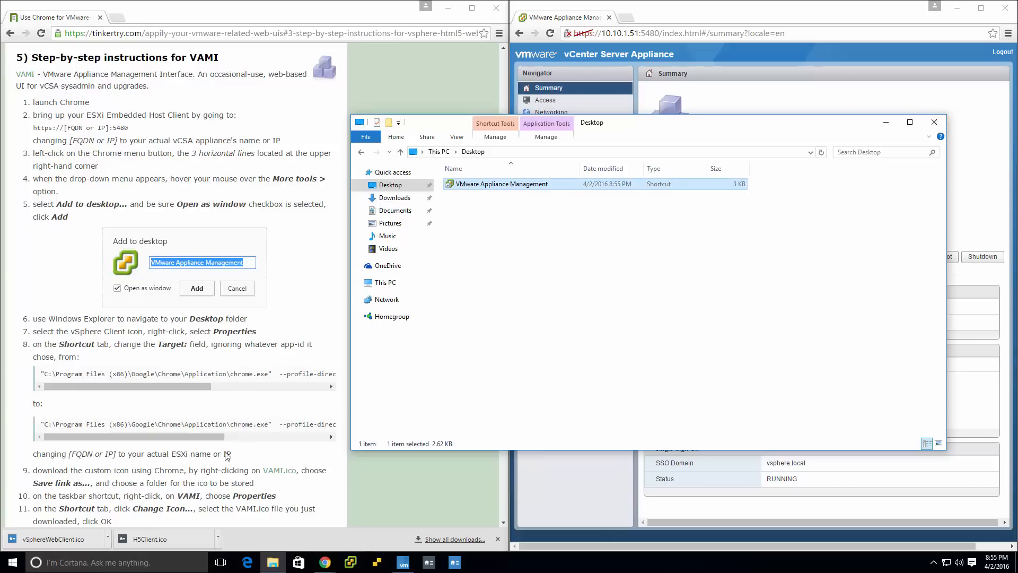
Save the article's linked VAMI.ico file into the ico folder inside Documents.
right_click(276, 472)
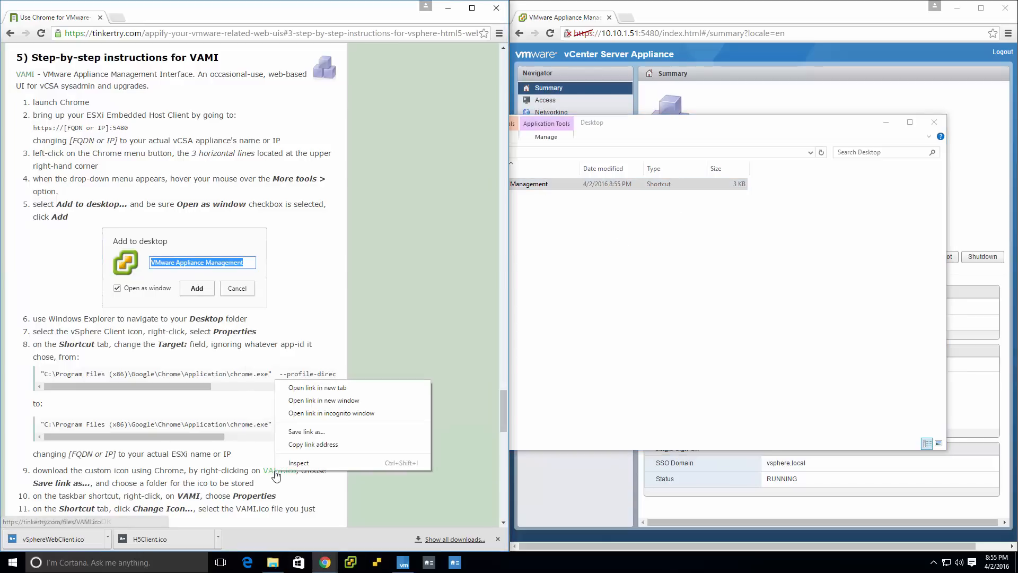
click(319, 432)
click(430, 270)
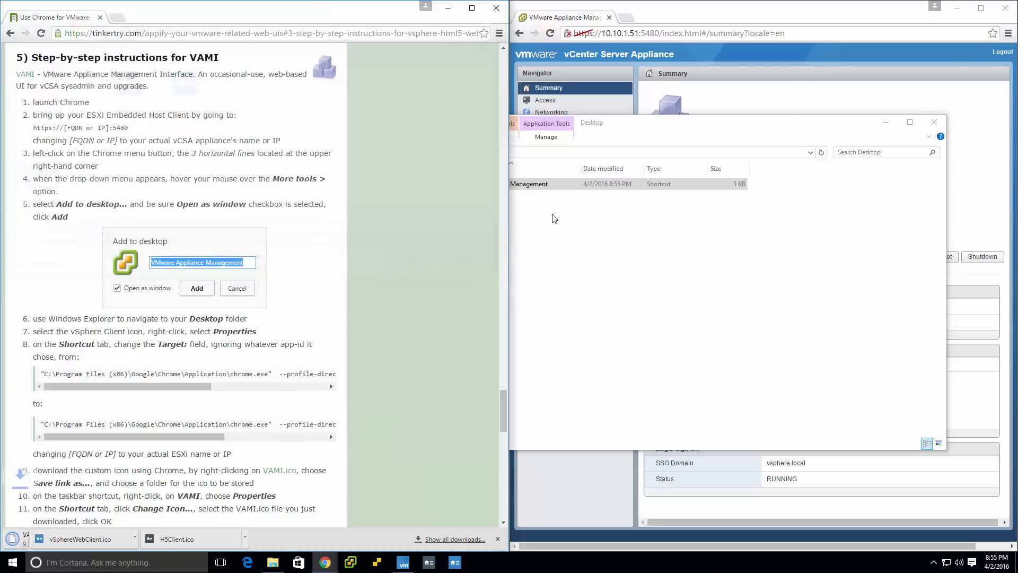
right_click(568, 191)
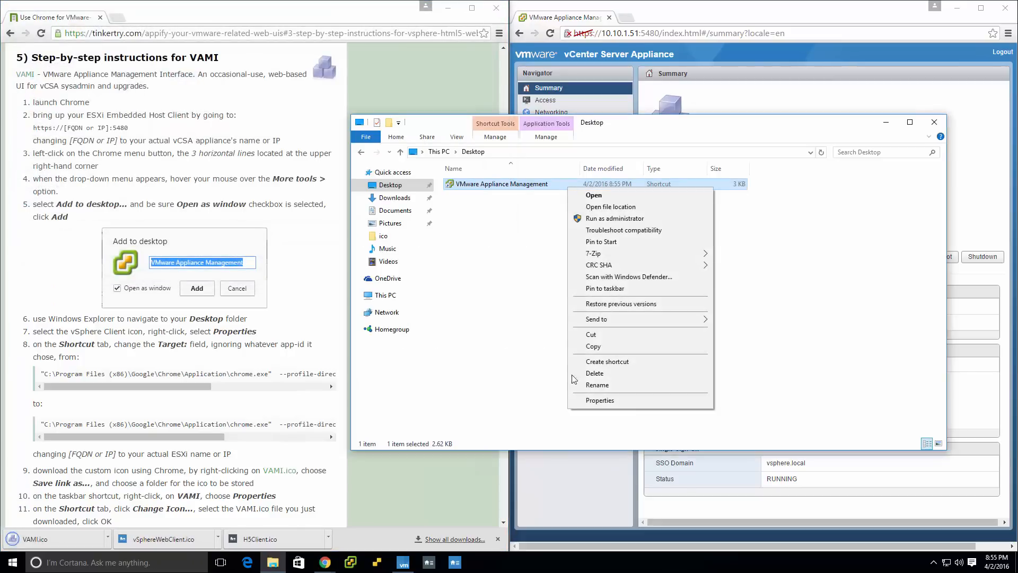
click(591, 402)
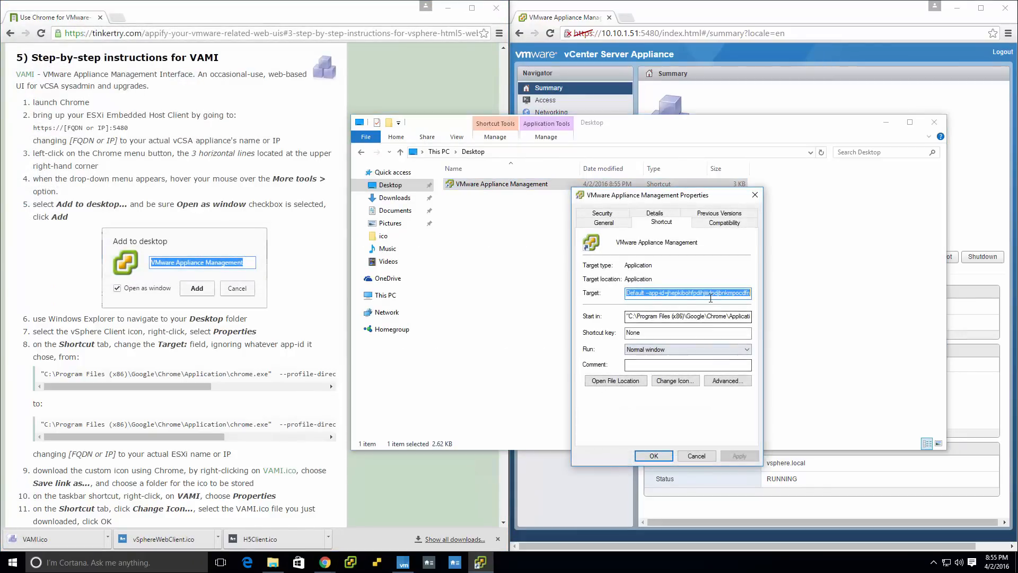
click(657, 294)
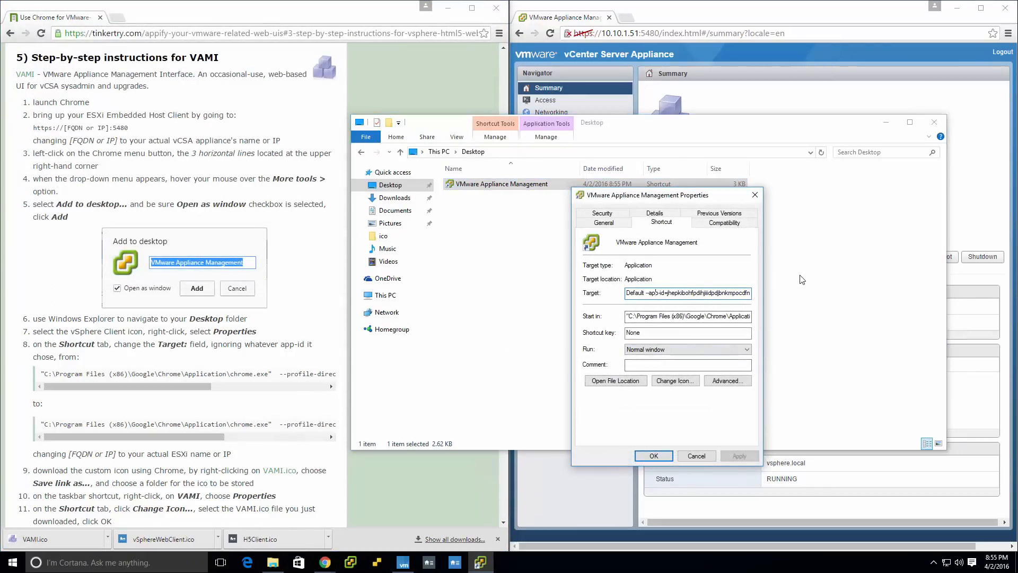
key(shift+End)
text(=https://10.10.1.51:5480)
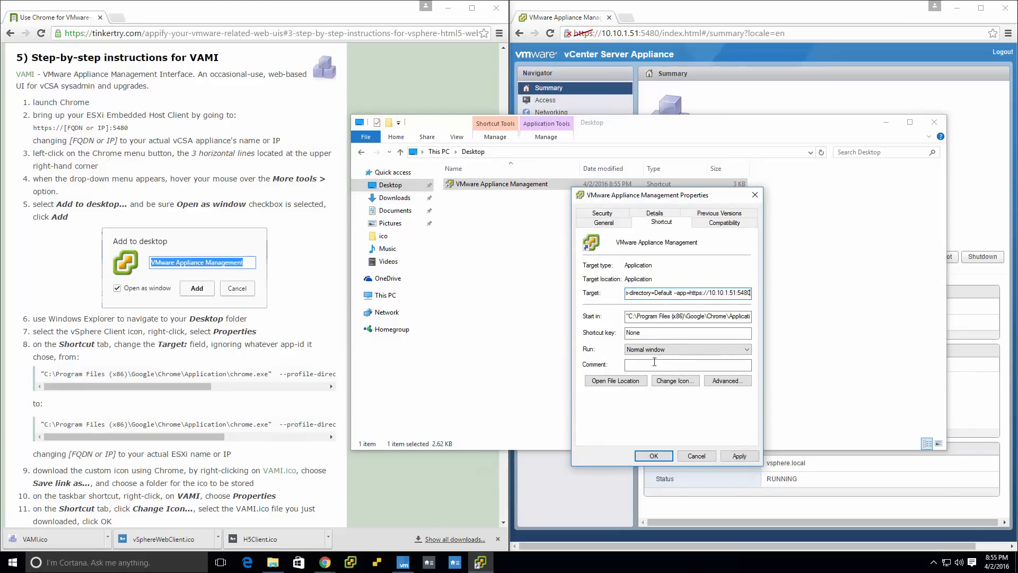
Change the VMware Appliance Management shortcut's icon to VAMI from the Documents ico folder and save the shortcut's properties.
click(668, 381)
click(734, 275)
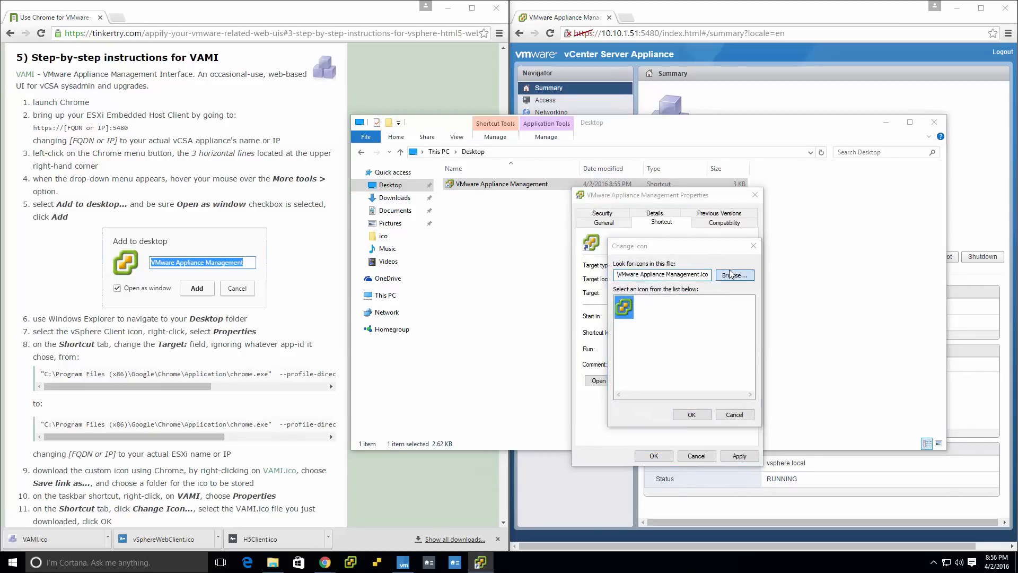
click(702, 331)
double_click(702, 331)
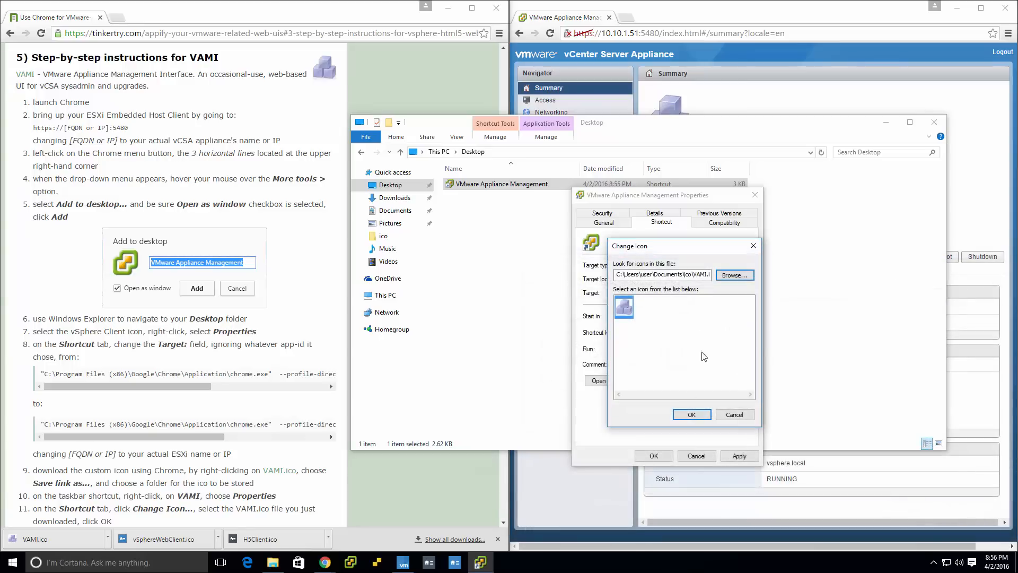
click(693, 415)
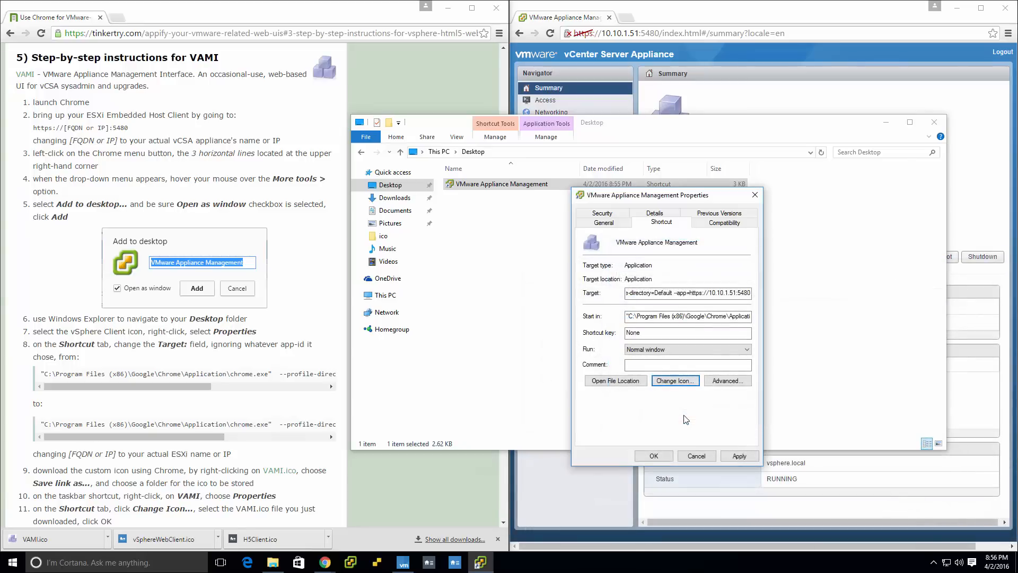
click(660, 457)
Pin the VMware Appliance Management shortcut to the taskbar, delete the original from the Desktop folder and minimize the folder window.
right_click(555, 185)
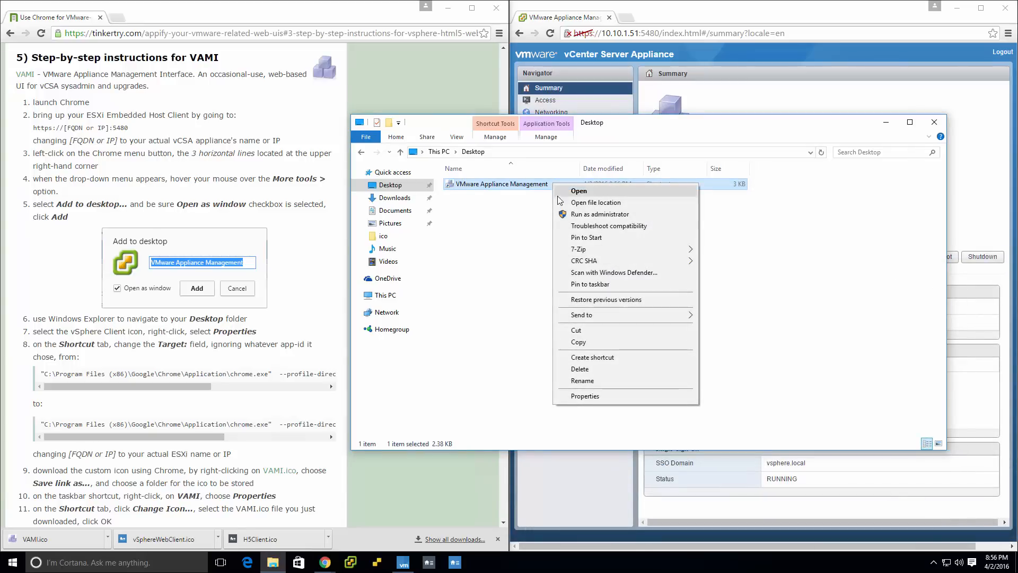
click(587, 285)
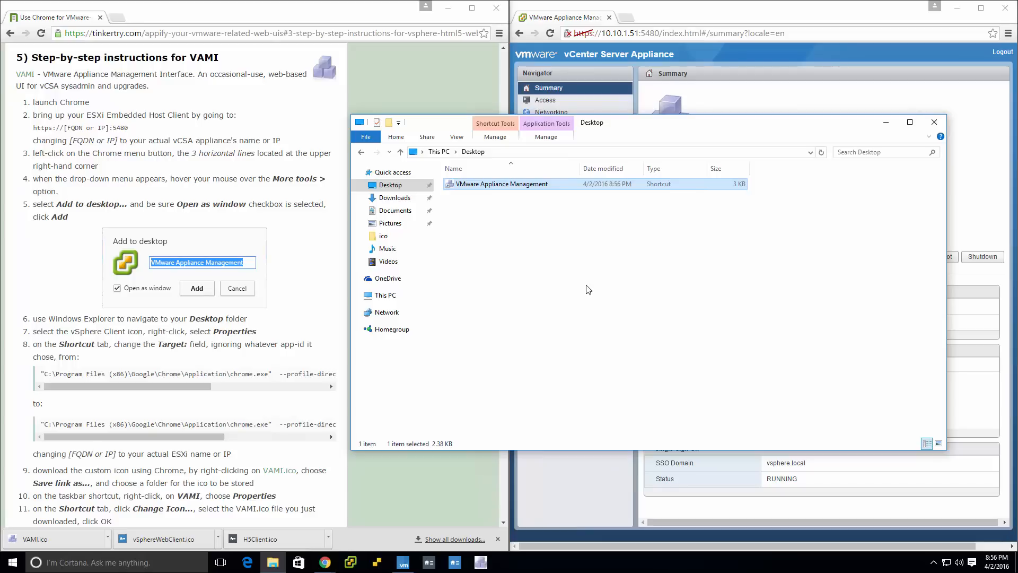
click(886, 122)
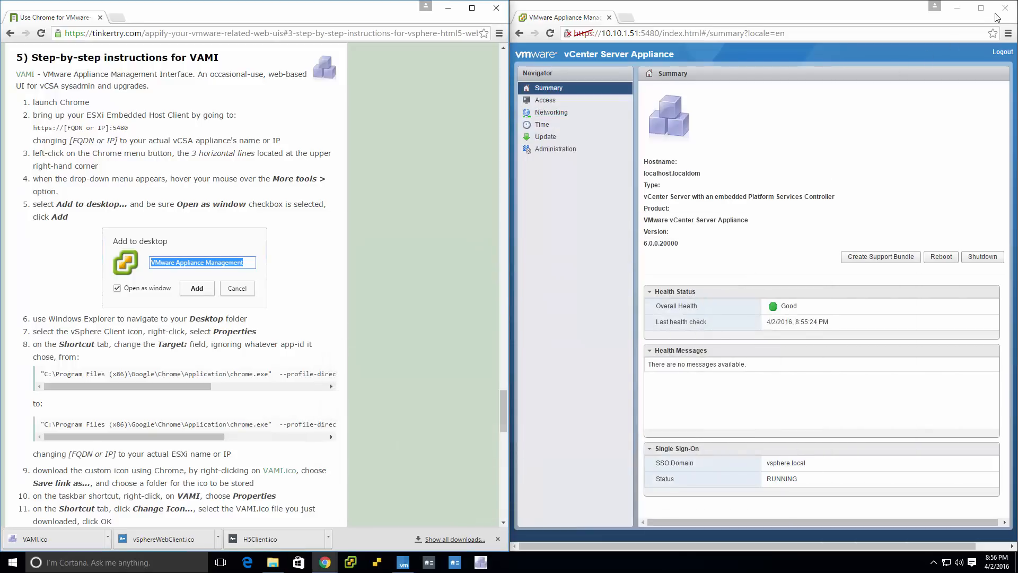
Close the appliance management, article and Desktop folder windows to clear the desktop.
click(1004, 9)
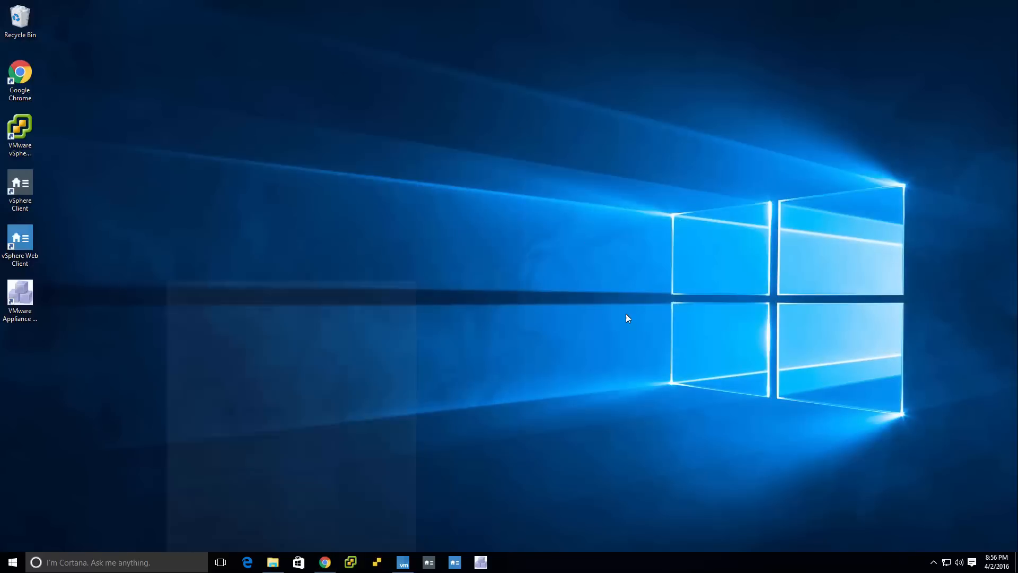
click(448, 8)
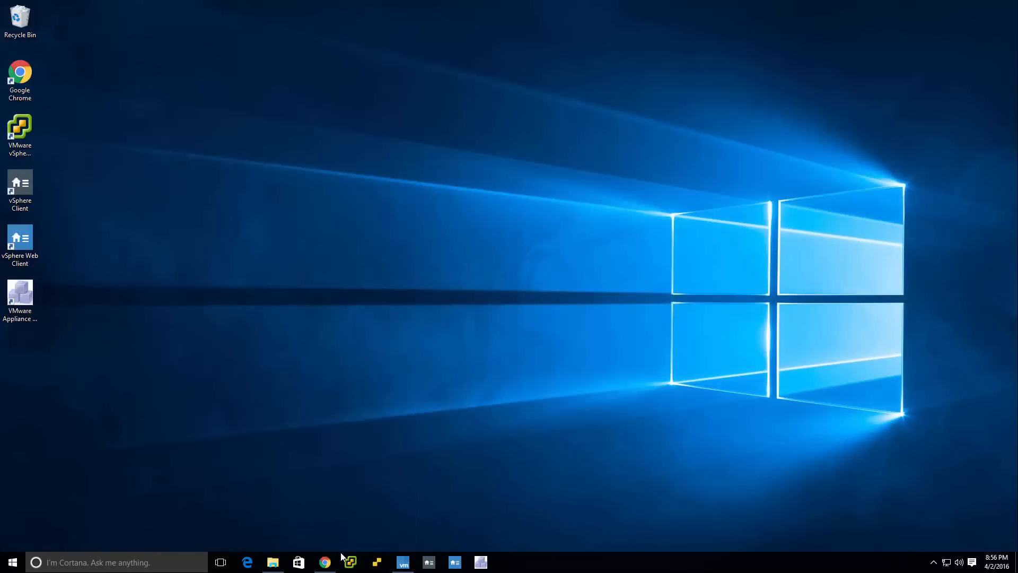
click(324, 562)
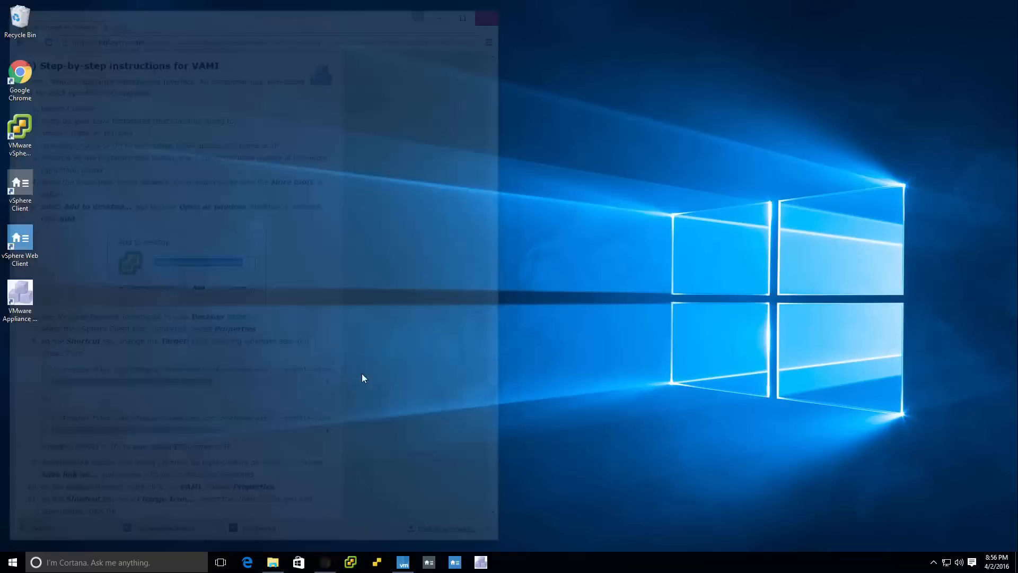
click(273, 562)
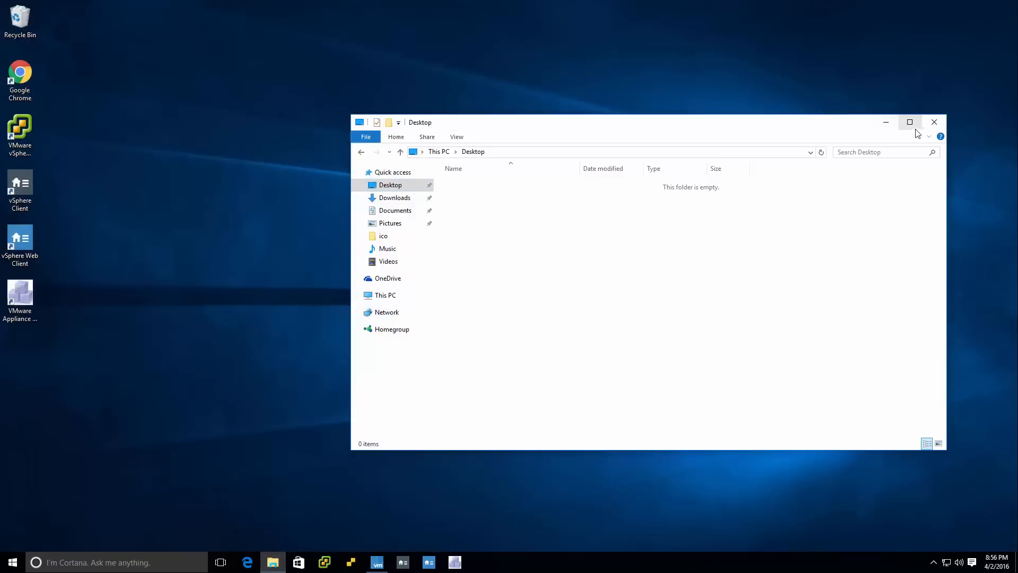
click(935, 122)
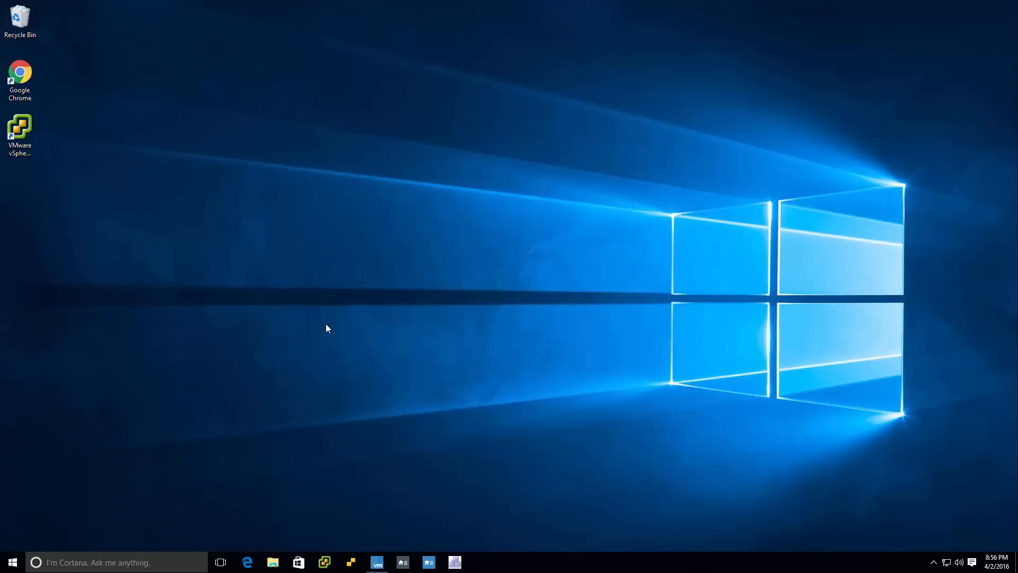
Briefly show the running ESXi Host Client window and check the properties of the Google Chrome entry behind its taskbar item.
click(383, 563)
click(382, 564)
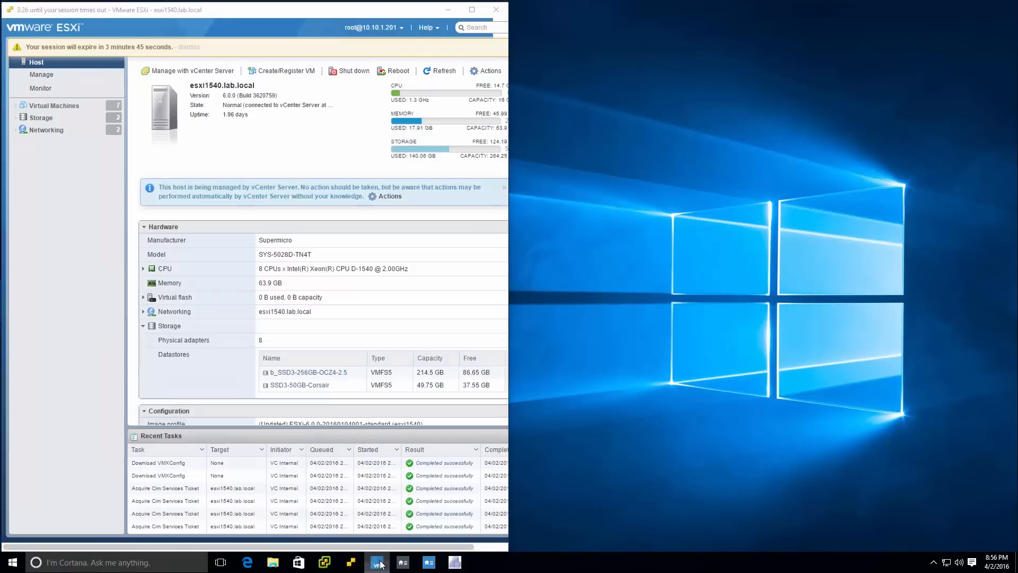
right_click(382, 564)
right_click(376, 509)
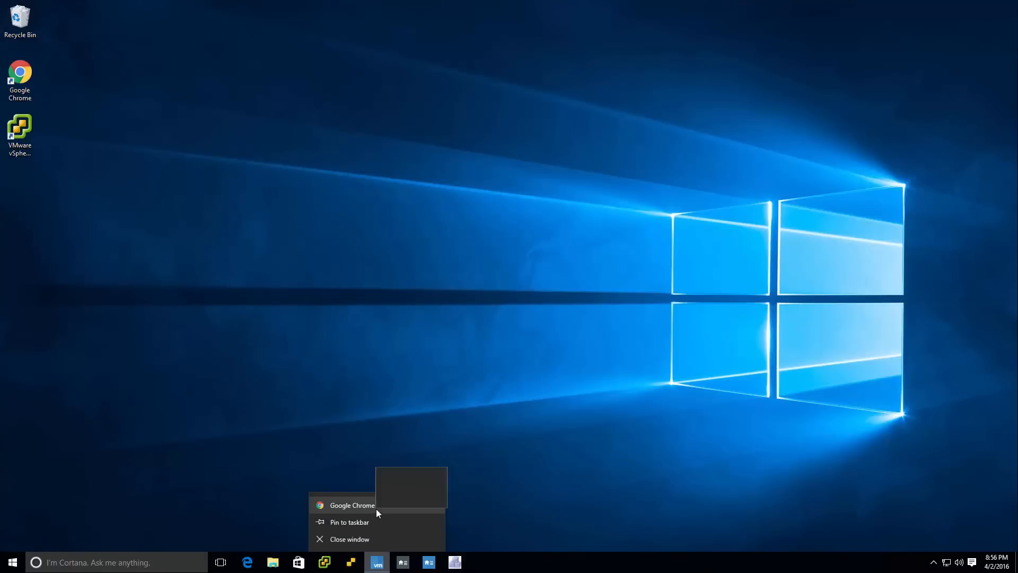
click(406, 499)
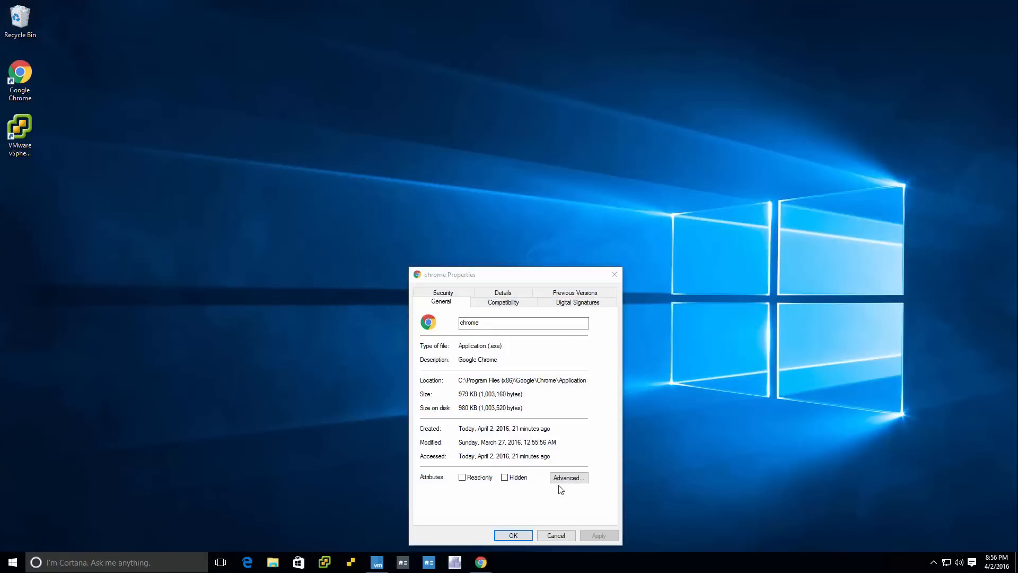
click(556, 535)
Reopen the properties of the Host Client's Google Chrome taskbar entry, inspect the security and file details, and cancel.
right_click(377, 564)
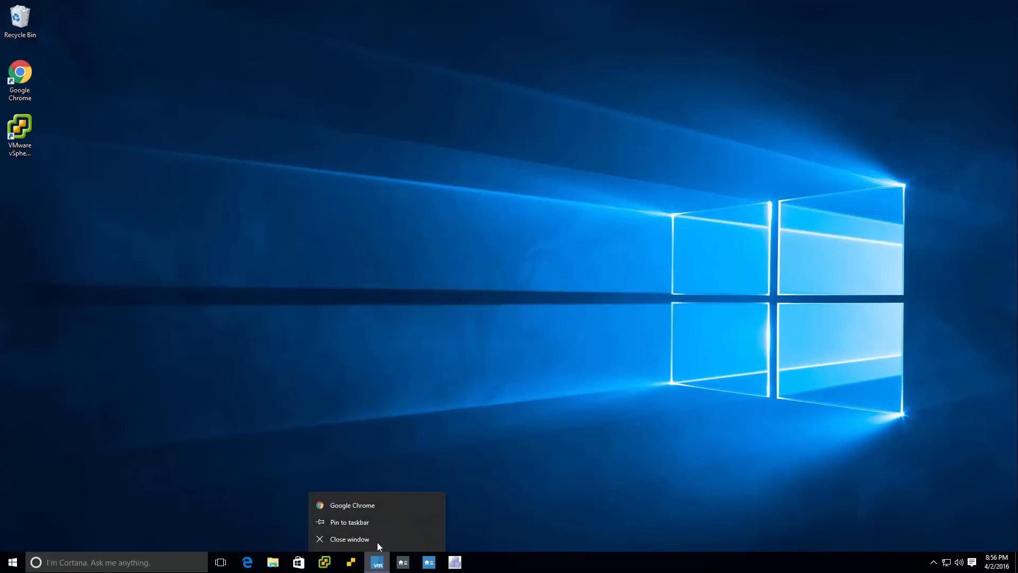
right_click(380, 504)
click(392, 492)
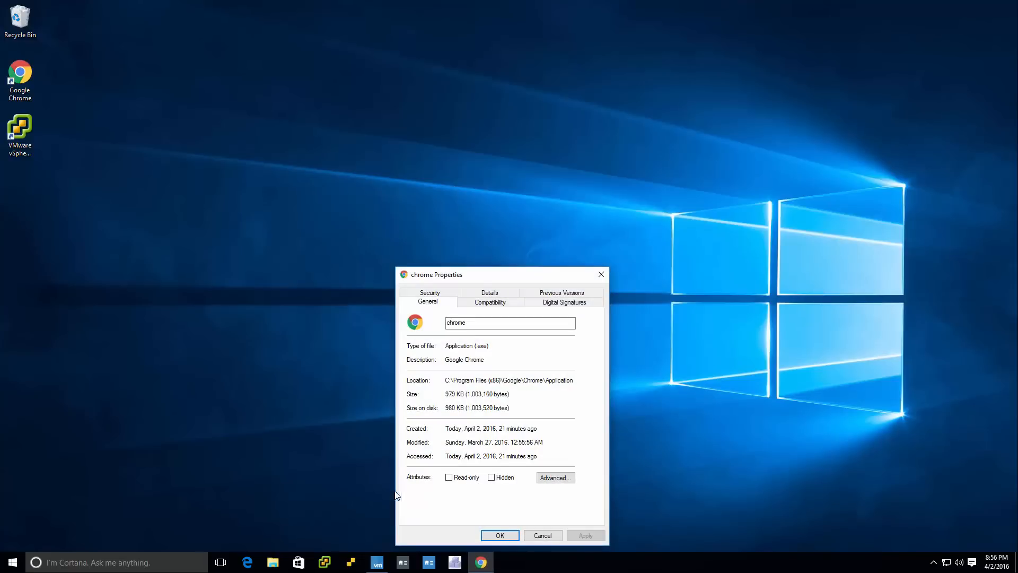
click(444, 295)
click(488, 302)
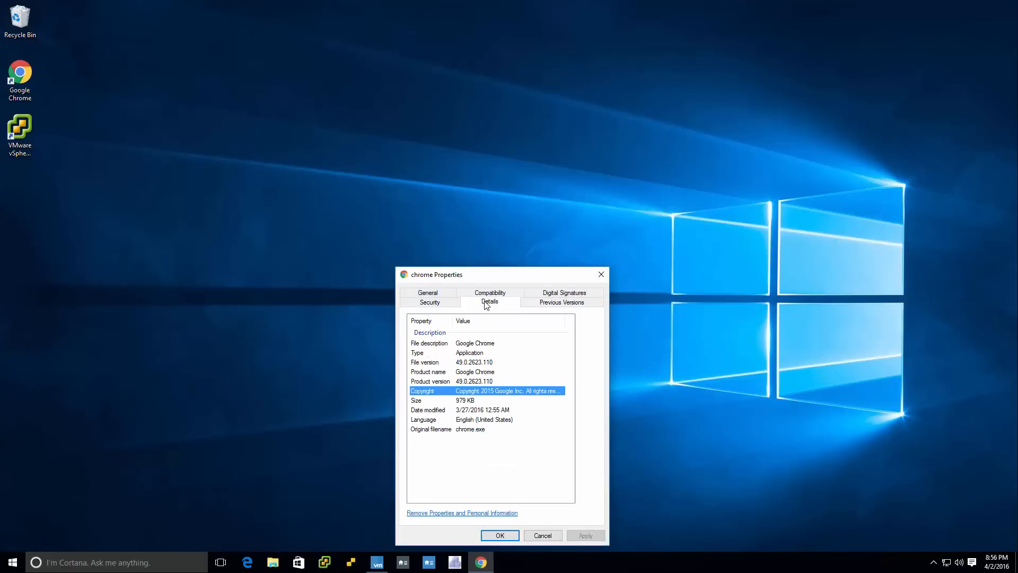
click(544, 537)
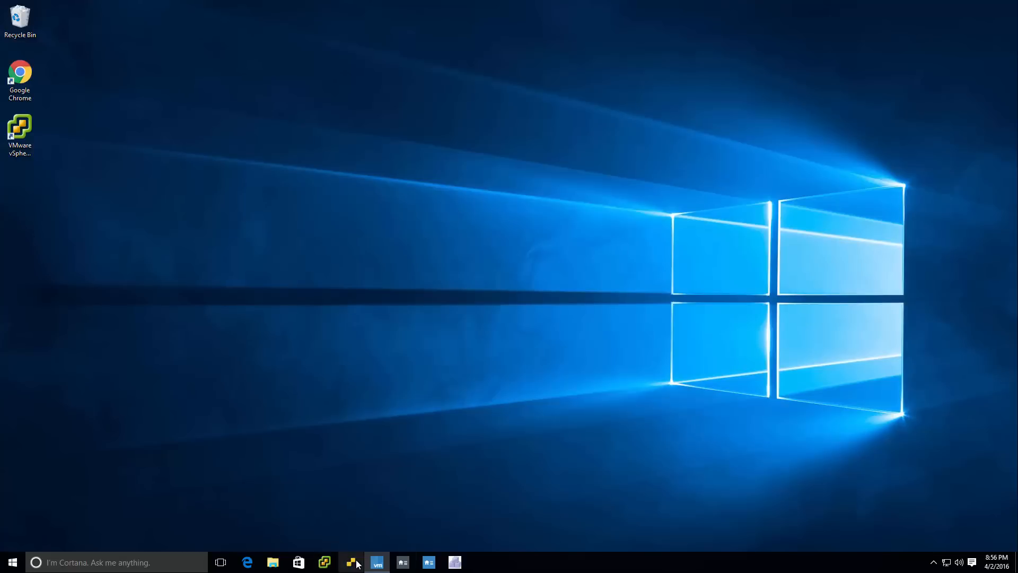
Open the TinkerTry article on appifying VMware web UIs in Chrome, examine its screenshot of the taskbar icons, and close the browser.
mouse_move(377, 565)
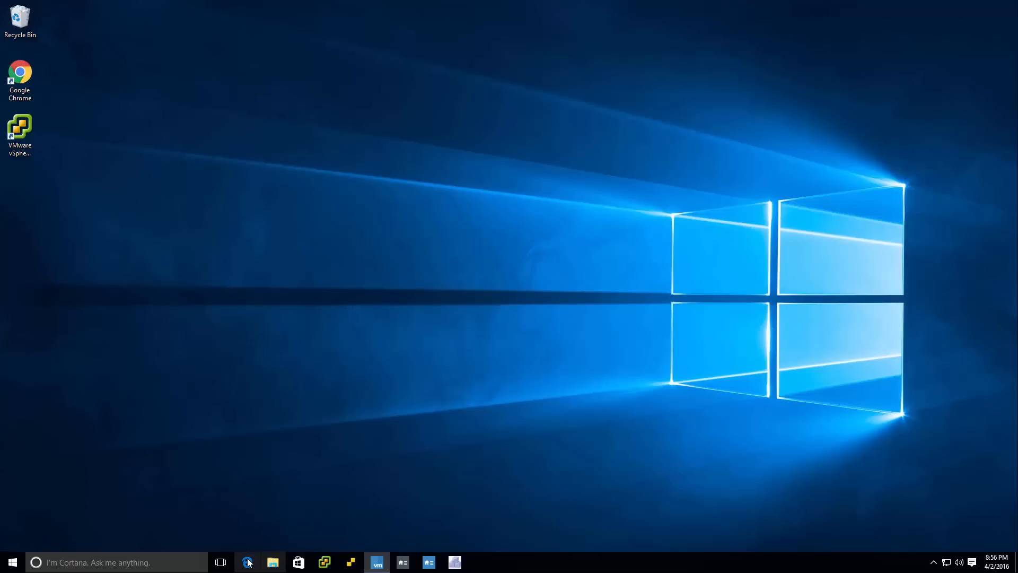
double_click(20, 74)
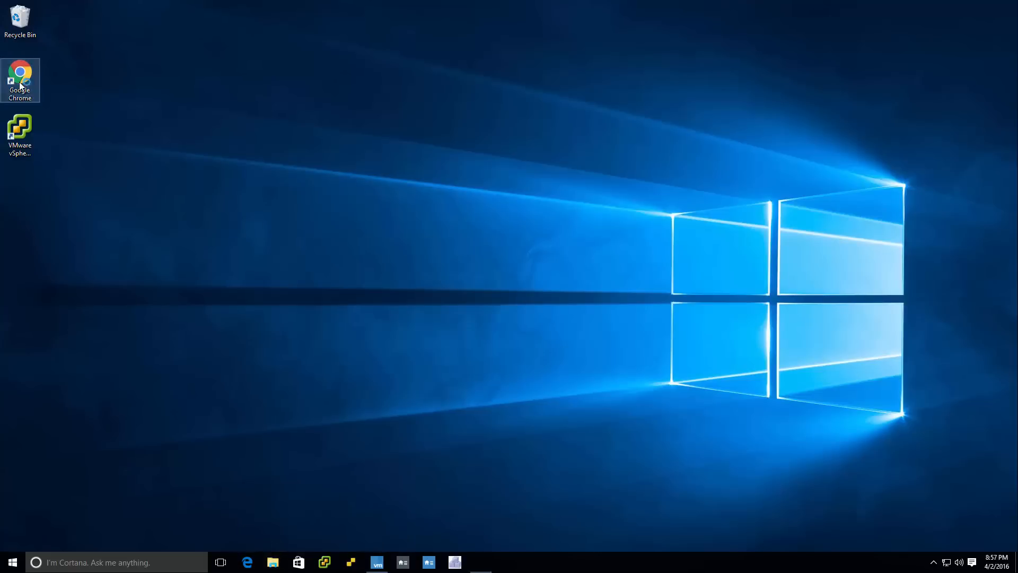
text(tinkertry.com)
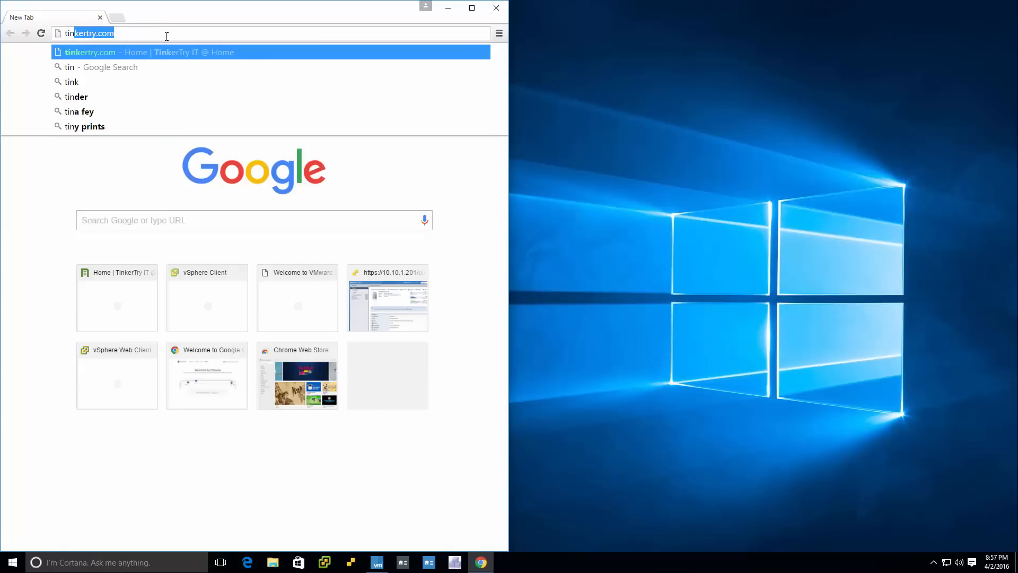
key(Down)
key(Down)
key(Down)
key(Down)
key(Down)
key(Return)
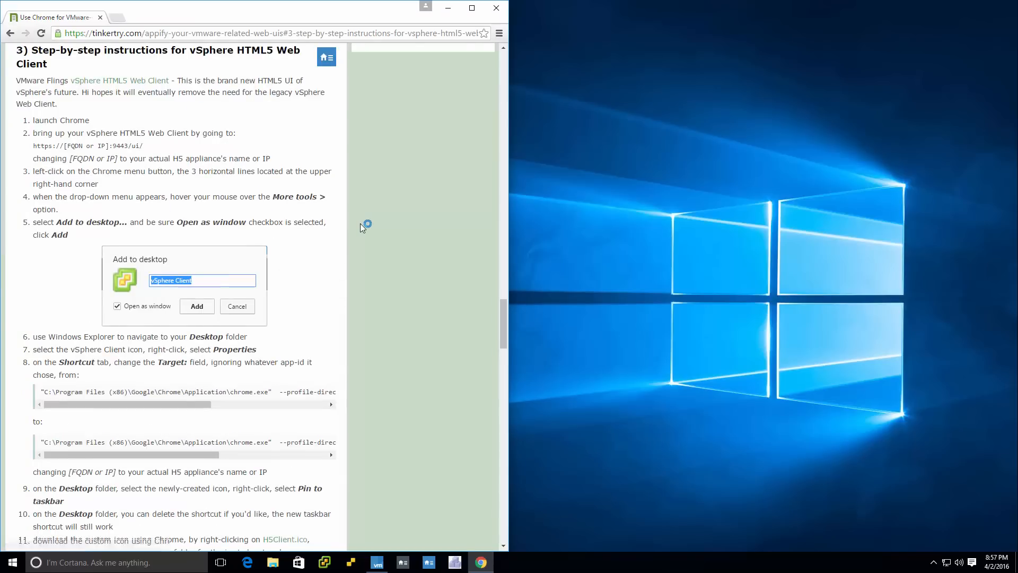
click(314, 237)
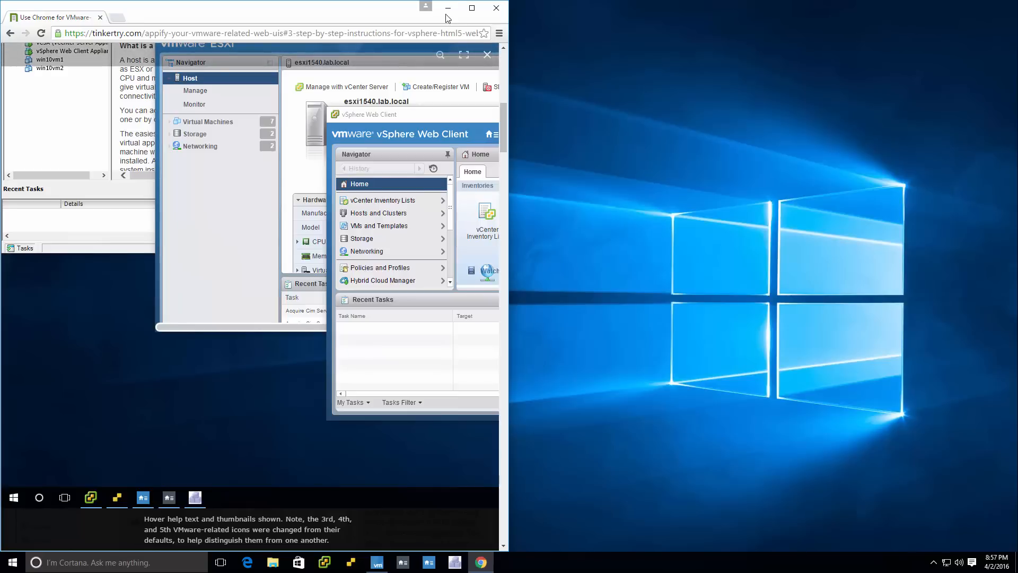
click(496, 8)
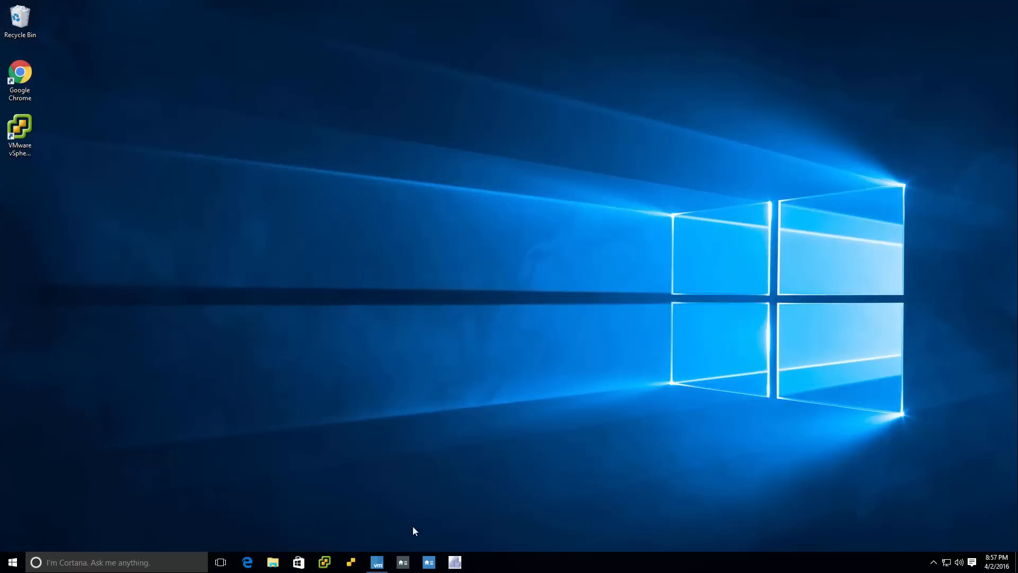
Open Task Manager and restart the Windows Explorer process to refresh the taskbar icons.
mouse_move(380, 564)
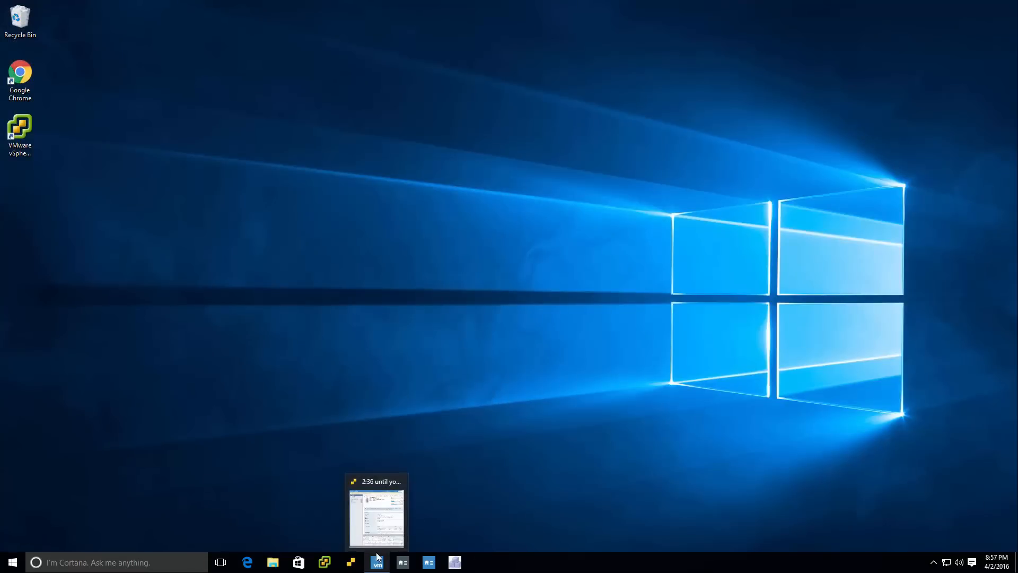
right_click(839, 555)
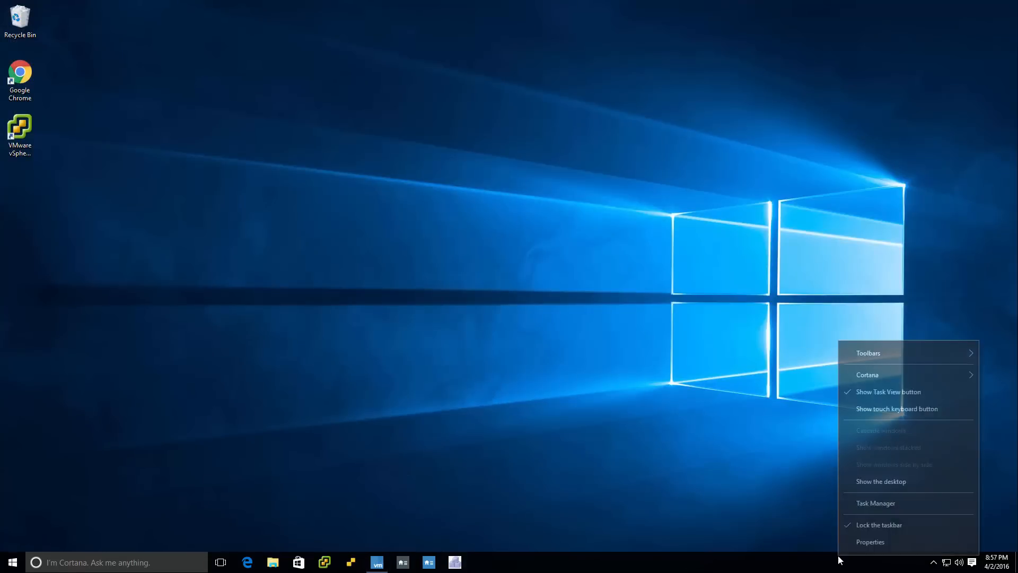
click(866, 505)
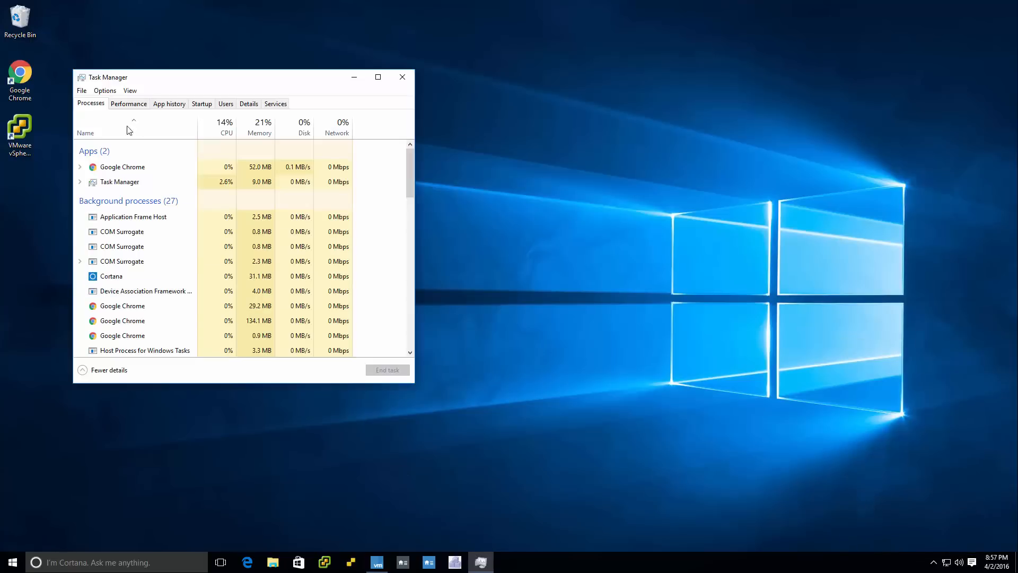
click(148, 291)
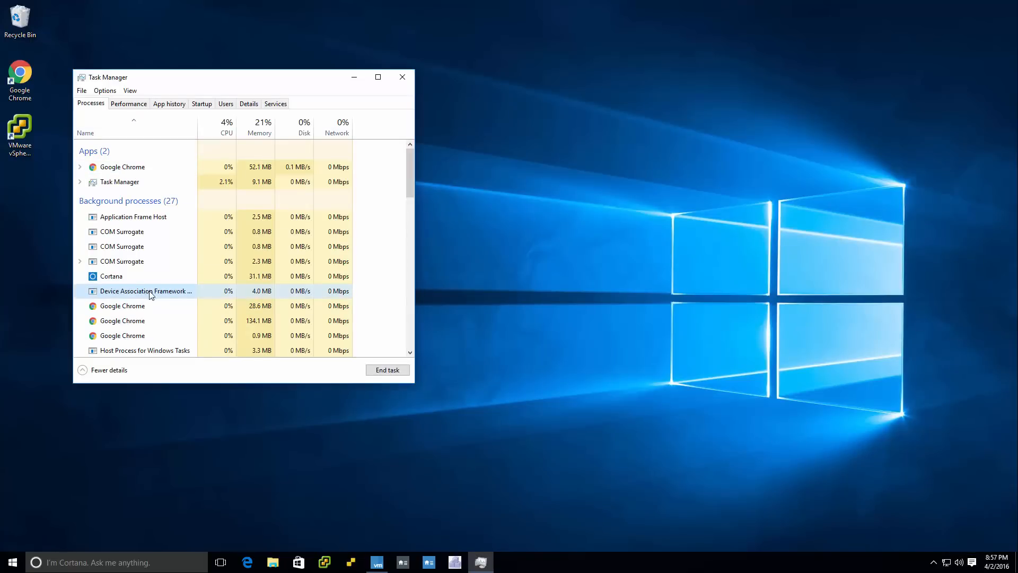
scroll(149, 295, down, 10)
click(147, 293)
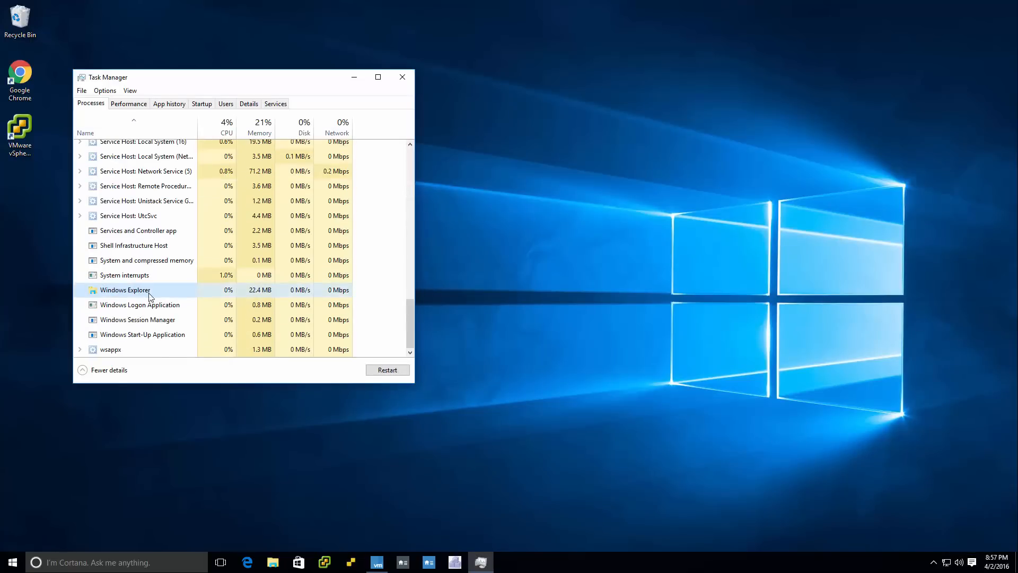
click(383, 371)
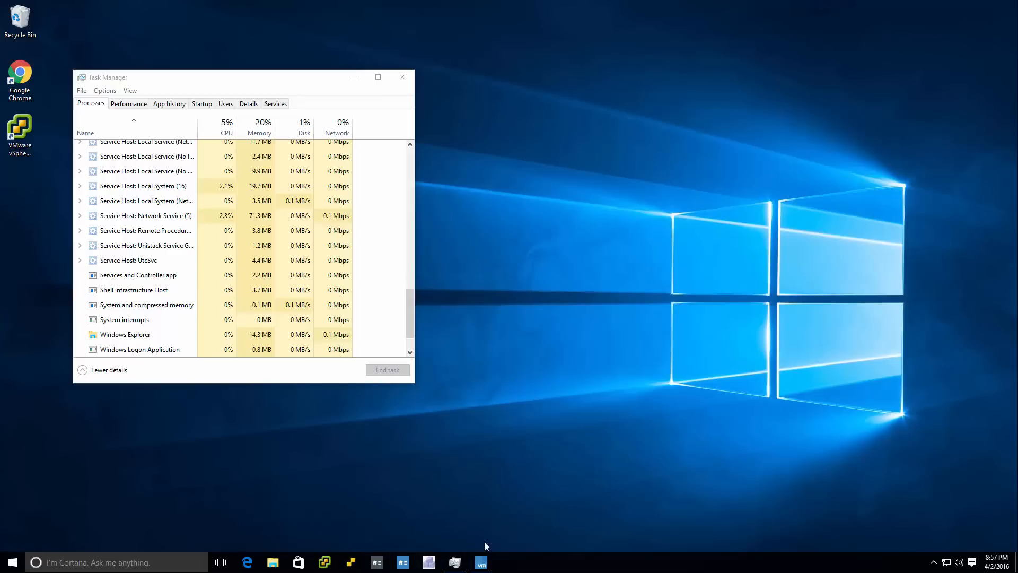
Bring up the running ESXi Host Client window, close it, and clear Task Manager from the desktop.
click(481, 564)
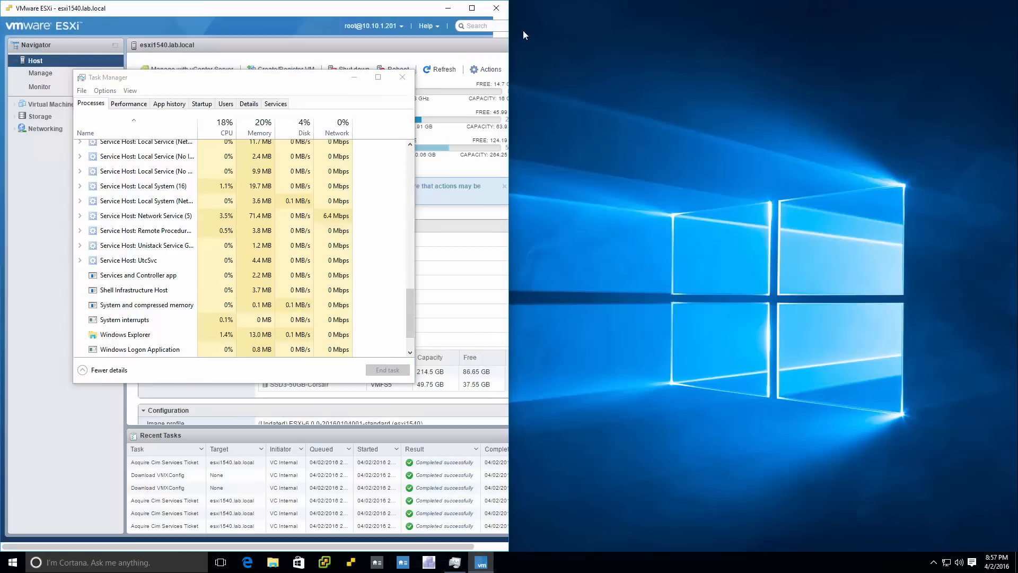
click(496, 10)
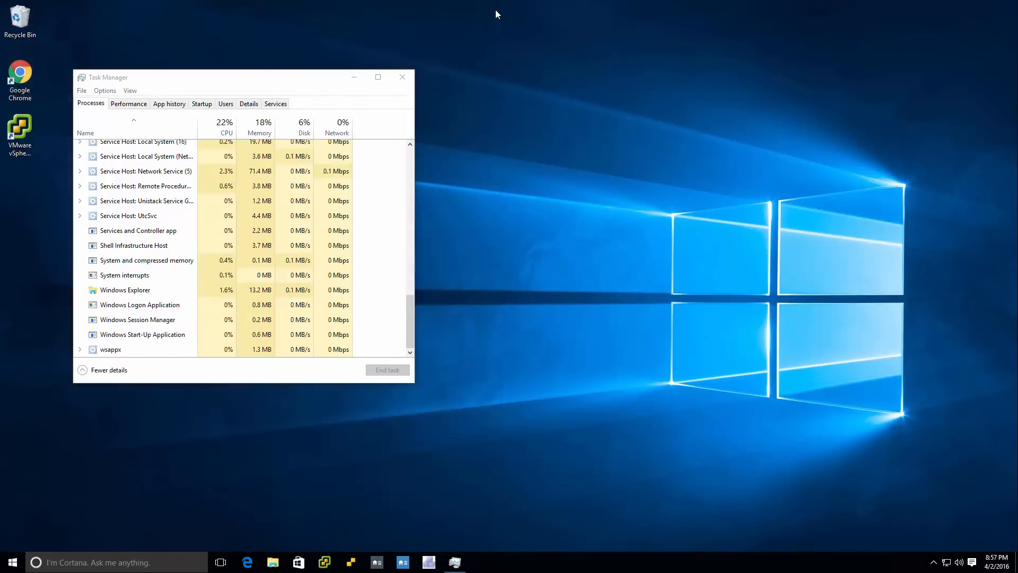
click(354, 78)
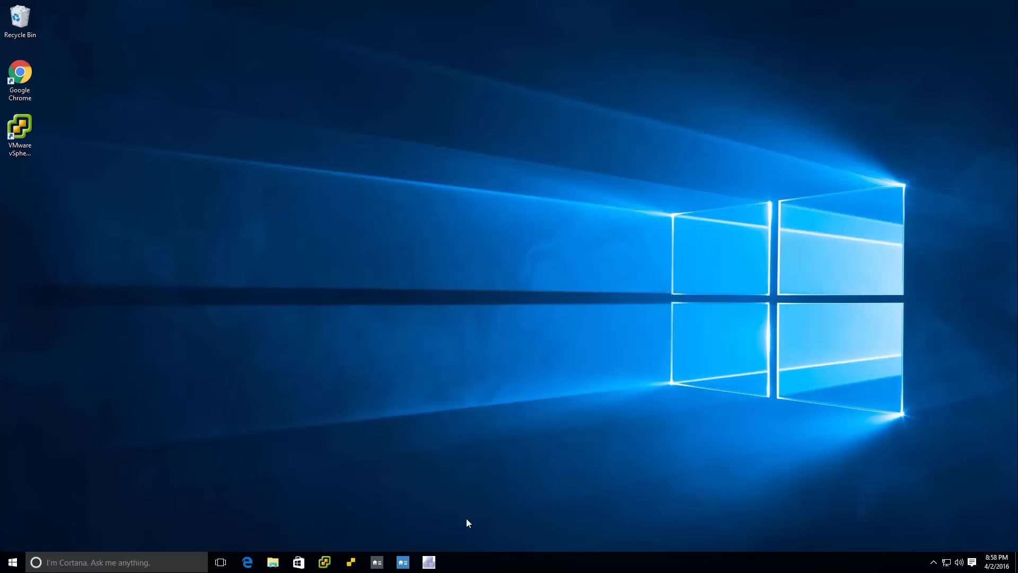
Pin the desktop's Google Chrome shortcut to the taskbar and place it directly before the VMware vSphere Client icon.
right_click(19, 74)
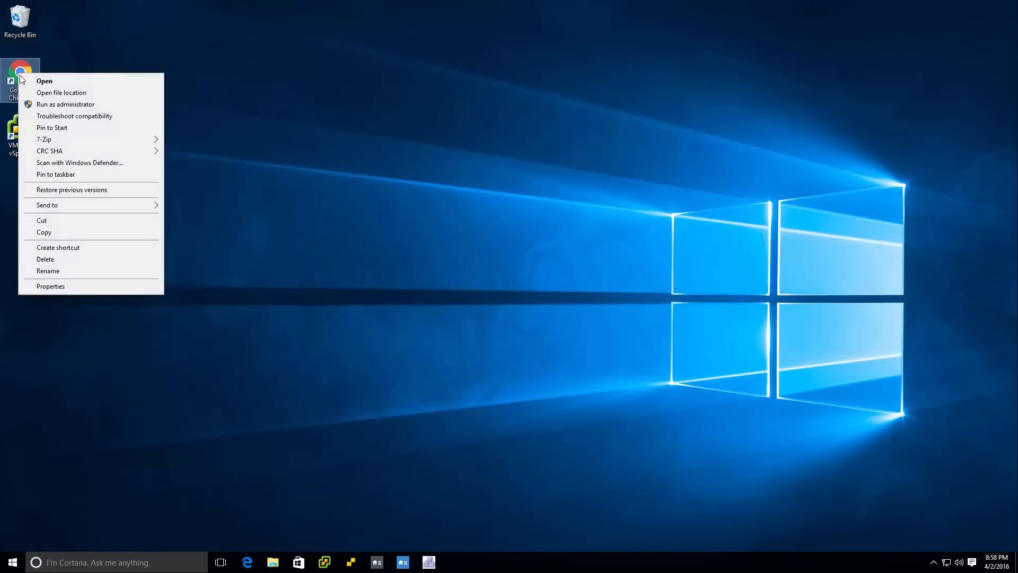
click(52, 175)
drag(460, 566, 325, 563)
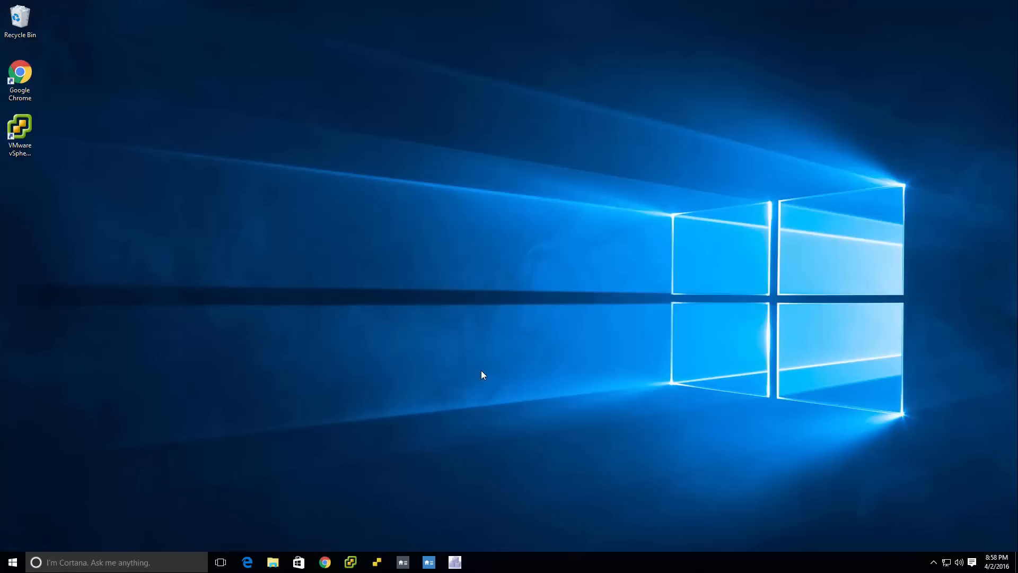
Test the pinned Chrome shortcut, view the Default apps settings from its default-browser prompt, then close Settings and minimize Chrome.
click(324, 563)
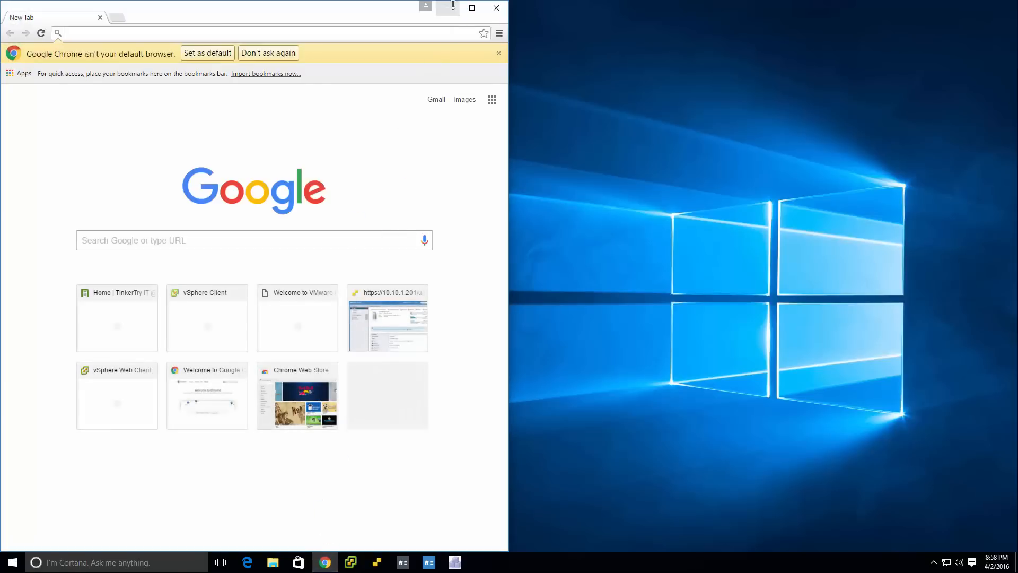
click(444, 7)
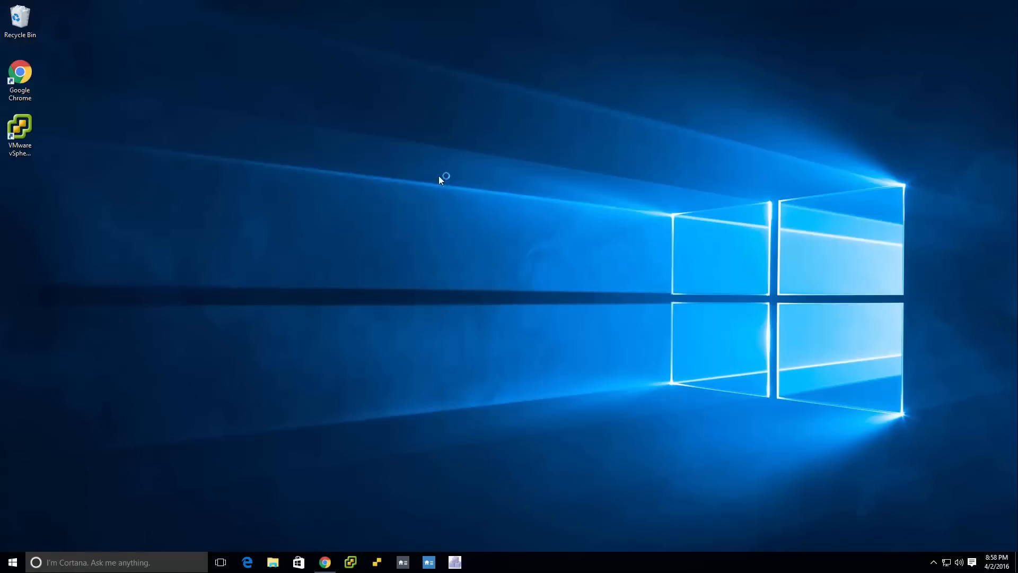
click(322, 563)
click(208, 53)
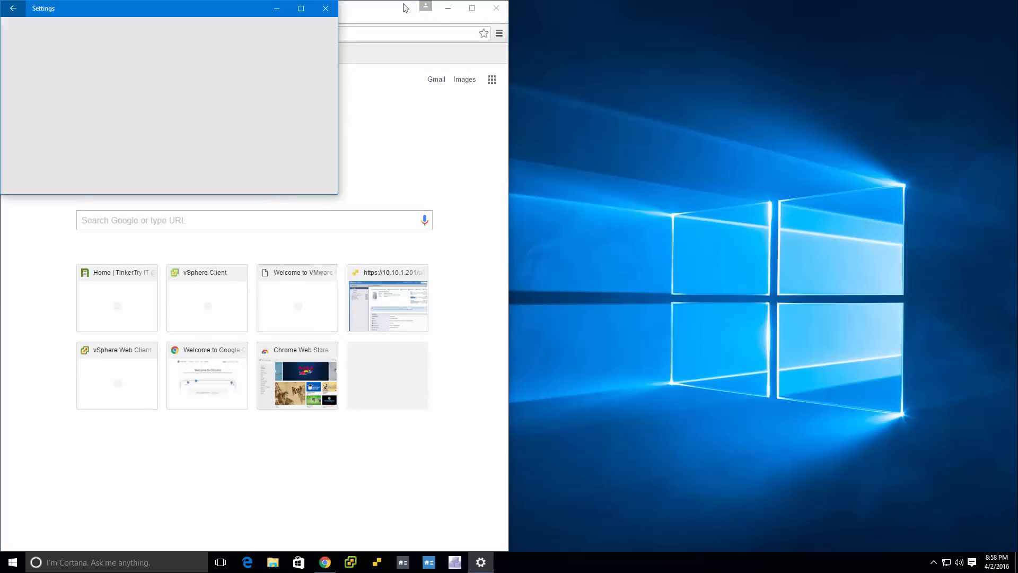
scroll(289, 146, up, 8)
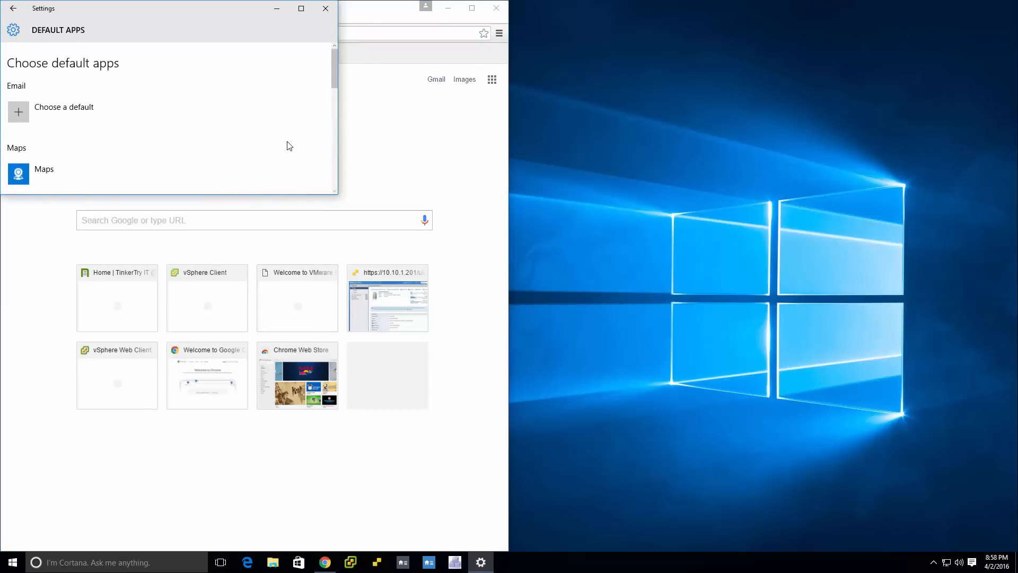
scroll(289, 146, down, 10)
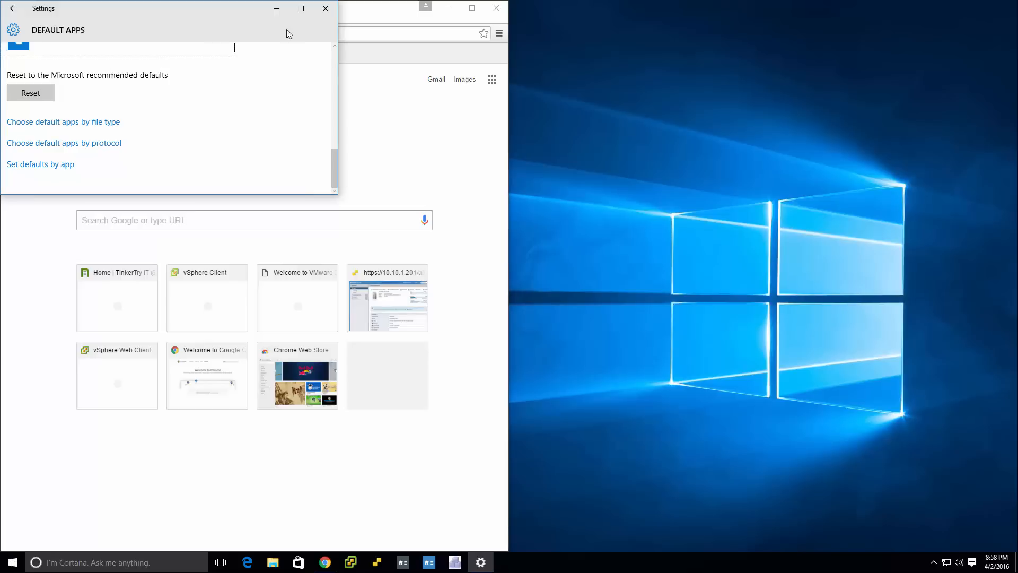
click(328, 14)
click(448, 8)
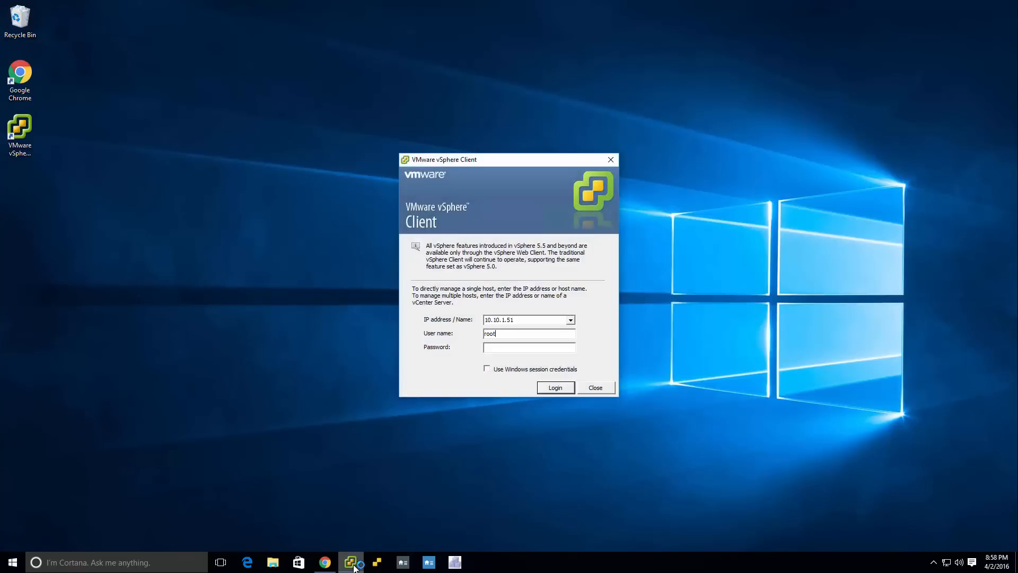
In the VMware vSphere Client login, enter the root account password, set the address to 10.10.1.201 and log in.
text(*)
key(shift+Tab)
key(shift+Tab)
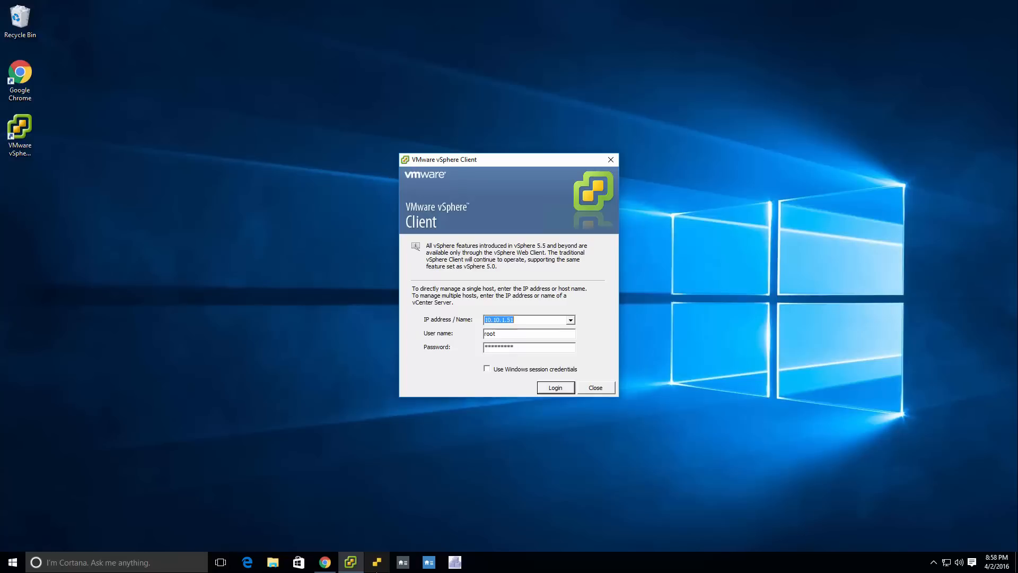
key(End)
key(BackSpace)
key(BackSpace)
text(201)
key(Return)
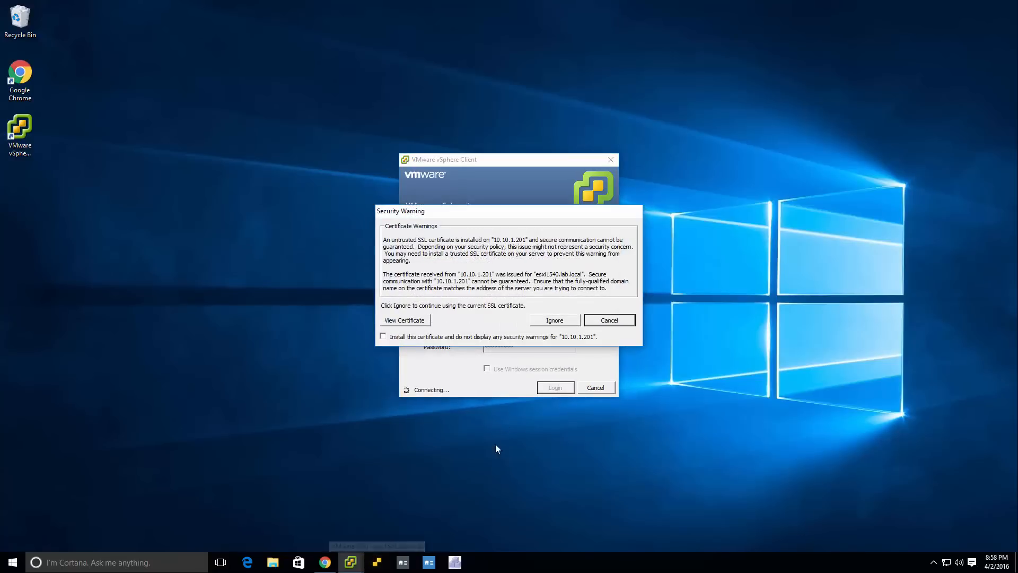
Choose to install the certificate for 10.10.1.201, ignore the security warning, and dismiss the evaluation license notice.
click(501, 335)
click(562, 320)
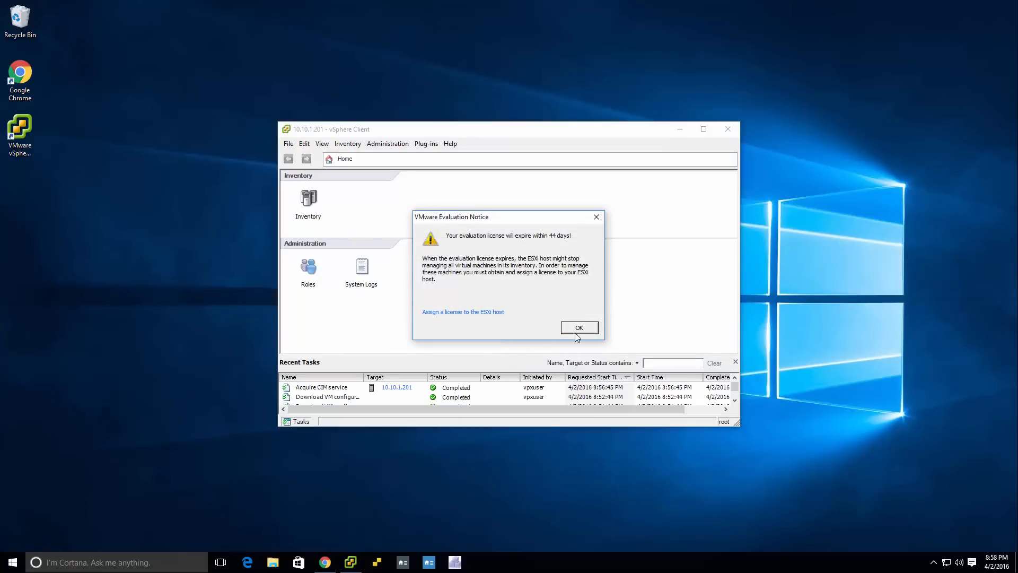
click(577, 331)
click(603, 328)
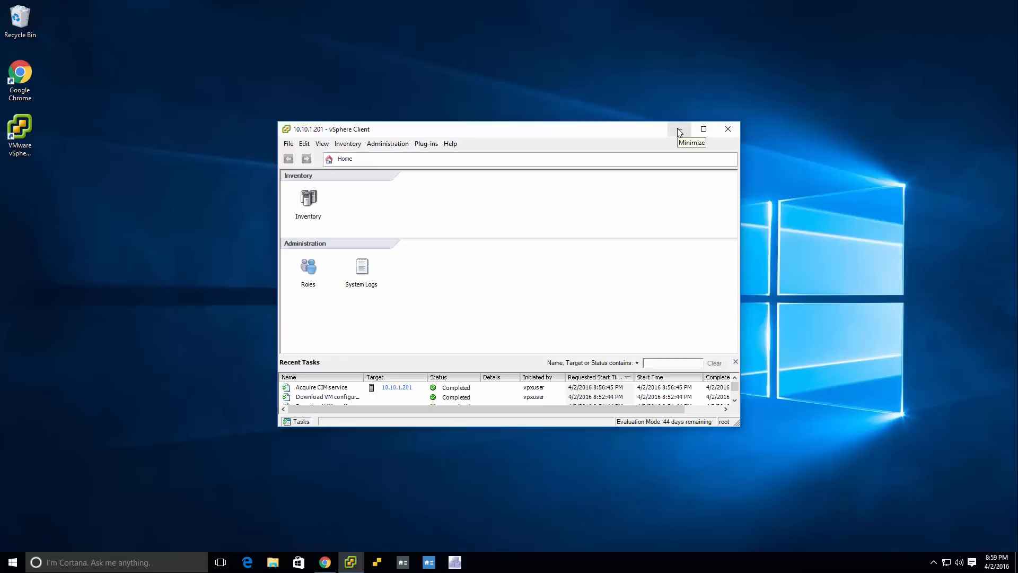
Maximize the vSphere Client window, then minimize it to return to the desktop.
click(703, 130)
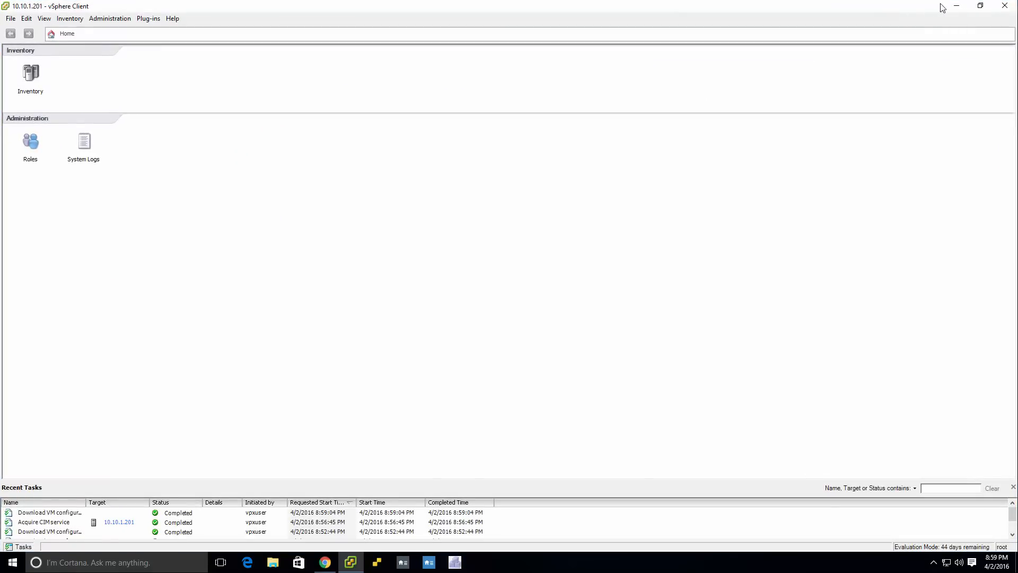
click(944, 6)
mouse_move(351, 561)
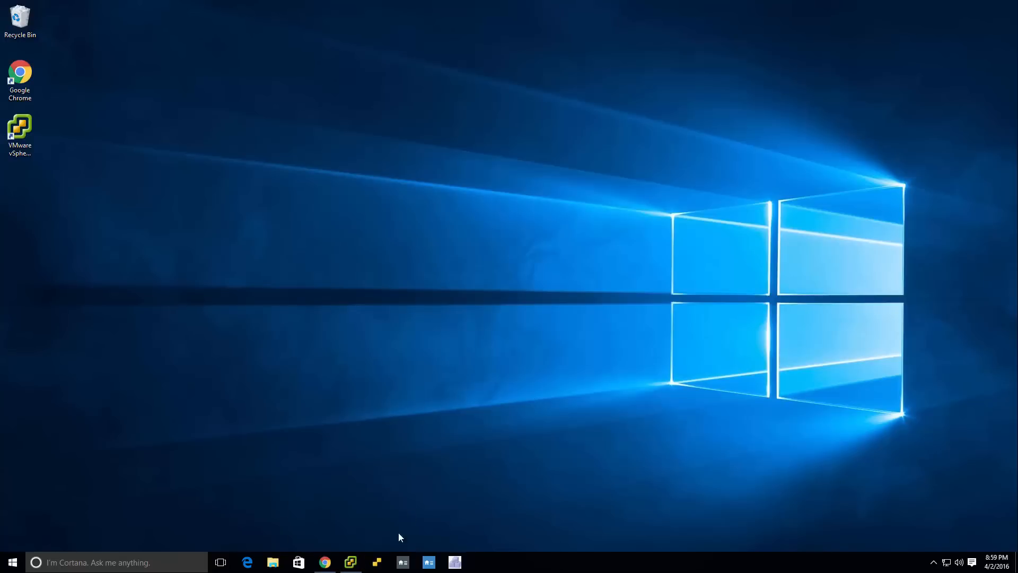
Launch the pinned ESXi Host Client, log in as root with the account password, and maximize its window.
click(382, 563)
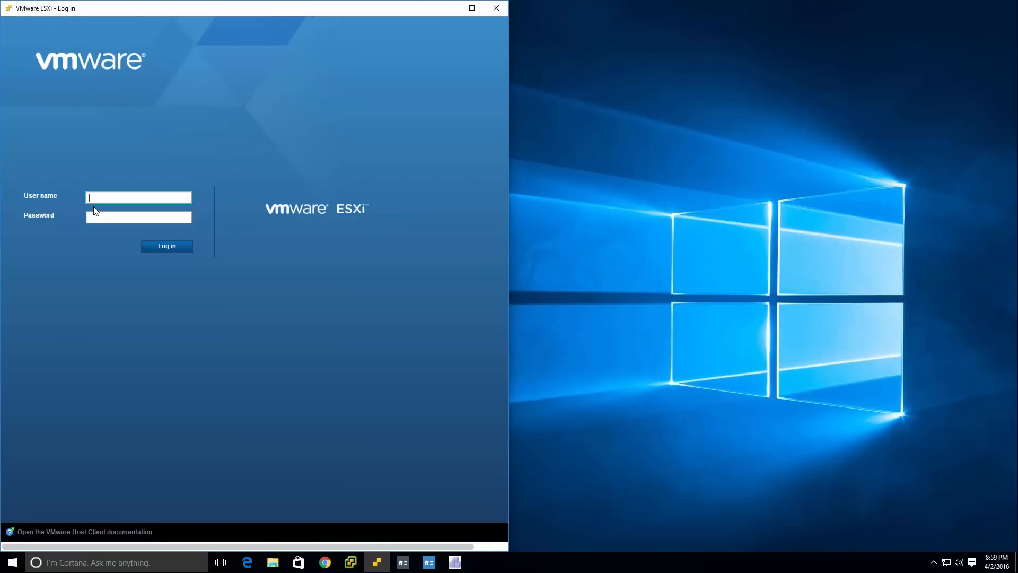
text(root)
key(Tab)
key(Return)
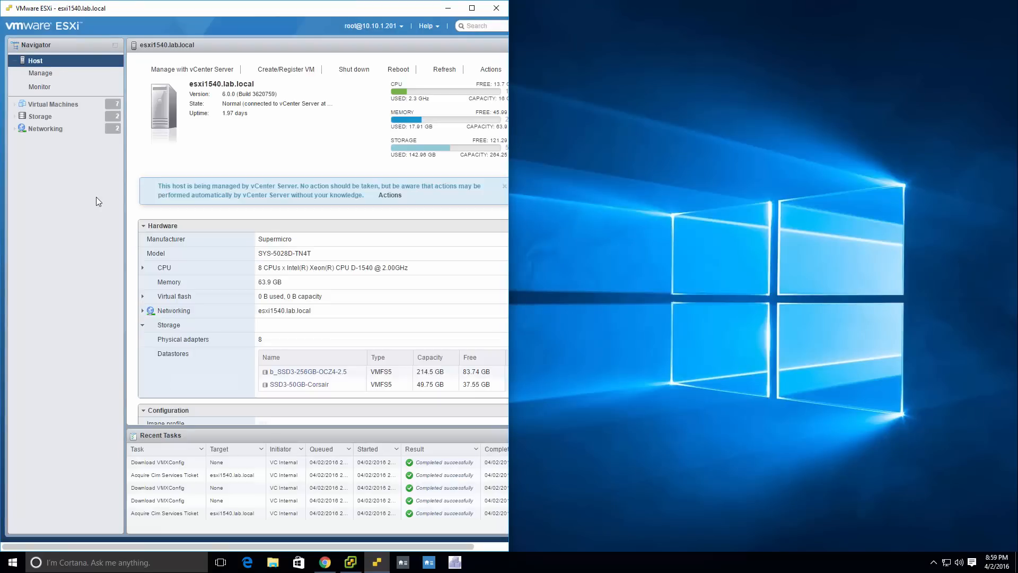
click(477, 10)
Launch the pinned vSphere HTML5 client, maximize its window, and log in with the vSphere administrator's user name and password.
click(403, 563)
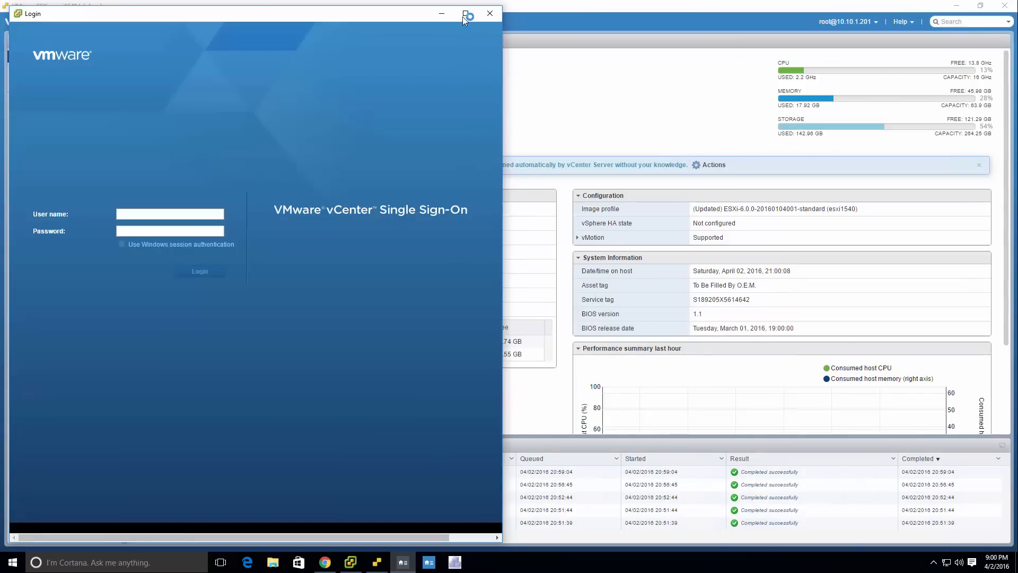
click(466, 13)
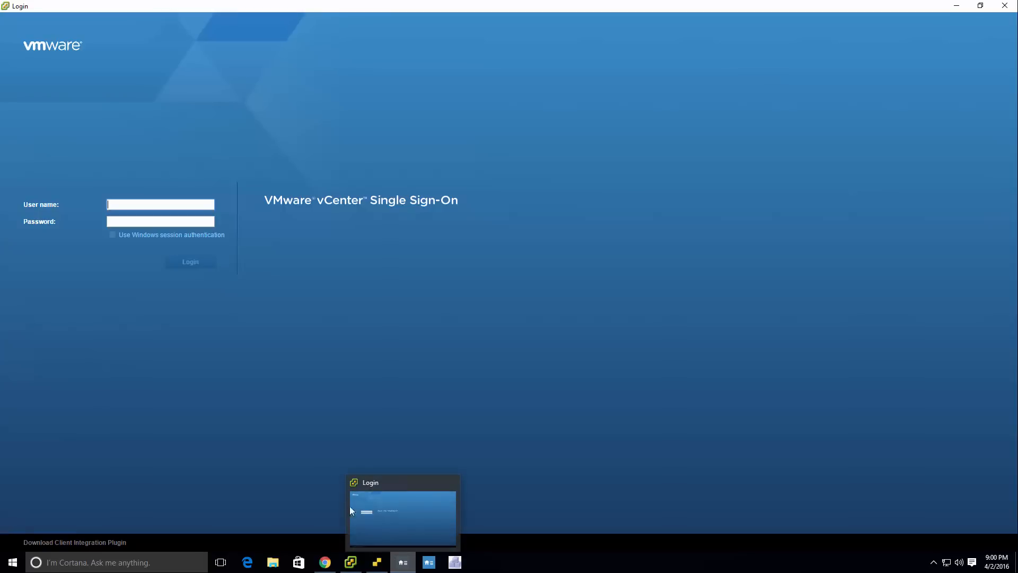
text(administrator@vsphere.local)
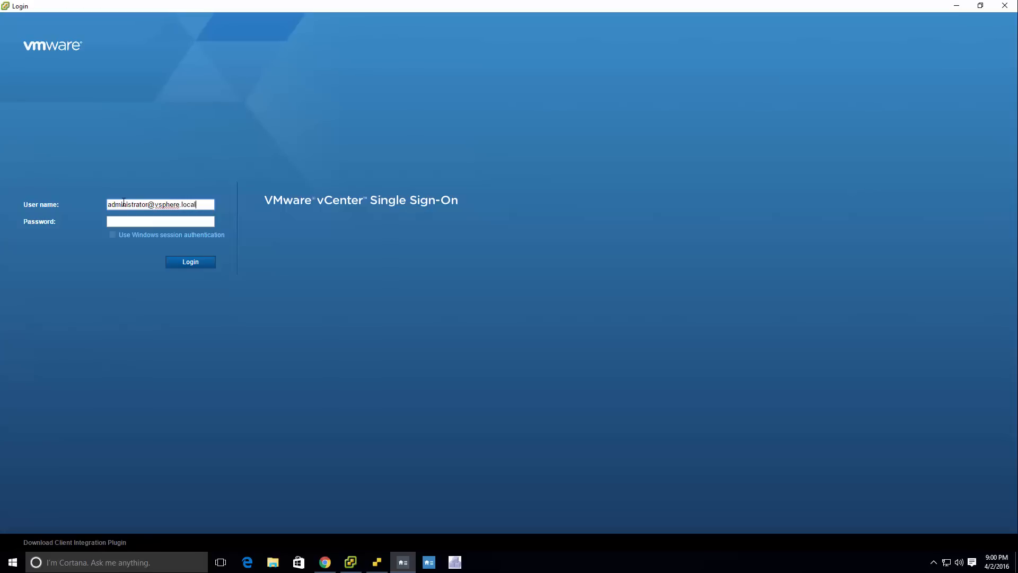
key(Tab)
key(Return)
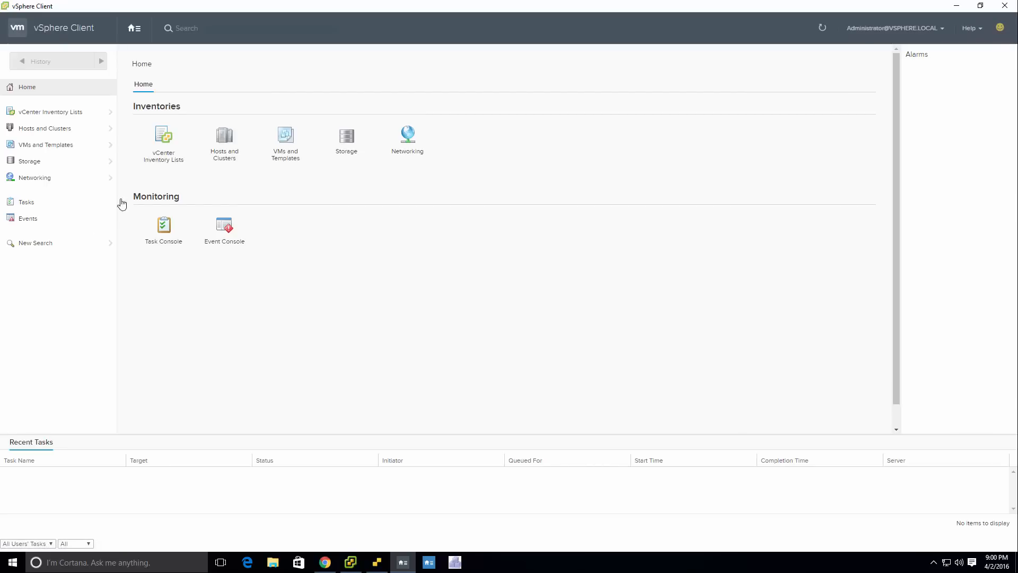
Browse Hosts and Clusters to the virtual machines under esxi1540.lab.local, open win10vm3, and launch its remote console.
click(226, 144)
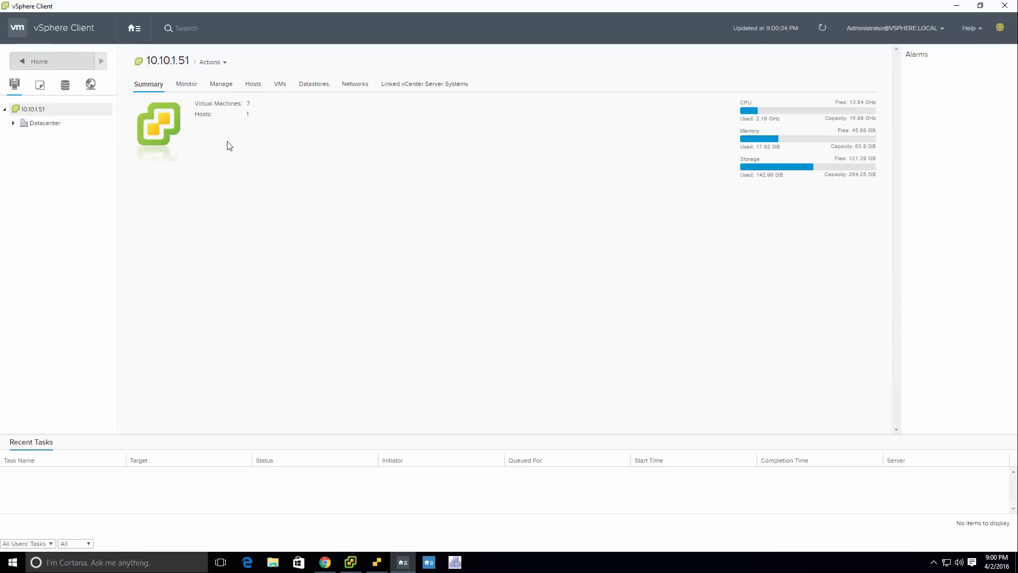
click(13, 123)
click(24, 138)
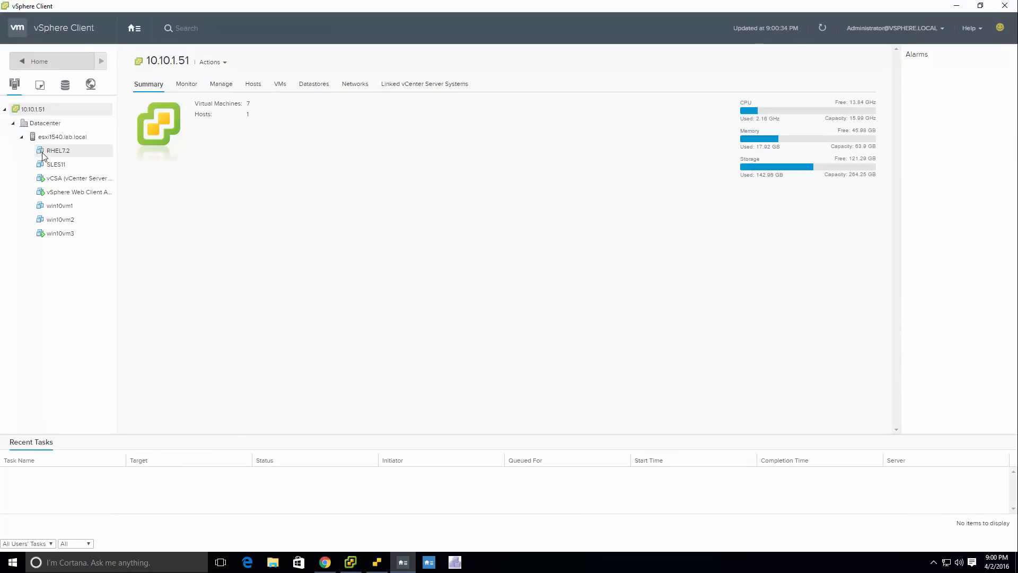
click(53, 151)
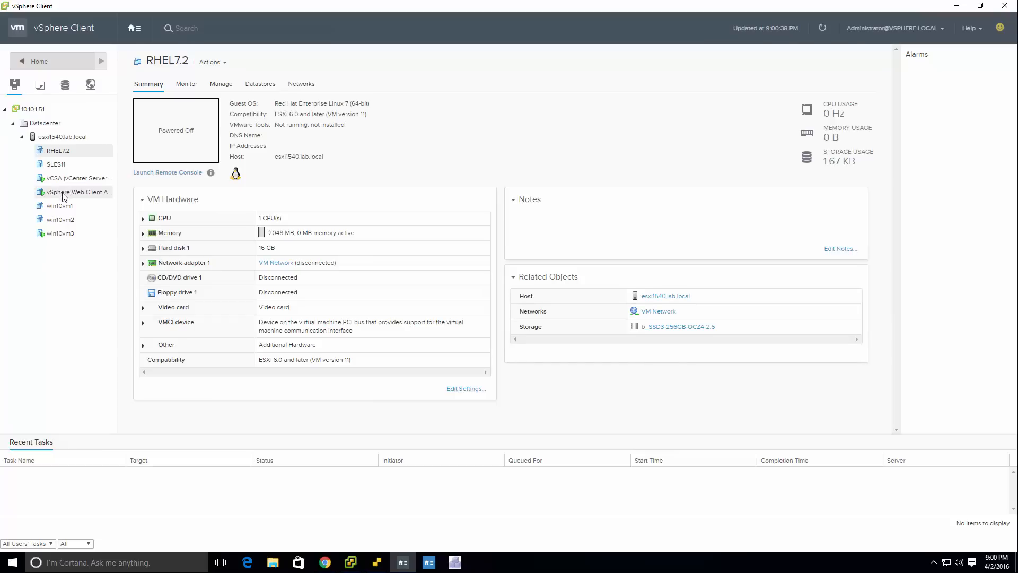
click(61, 233)
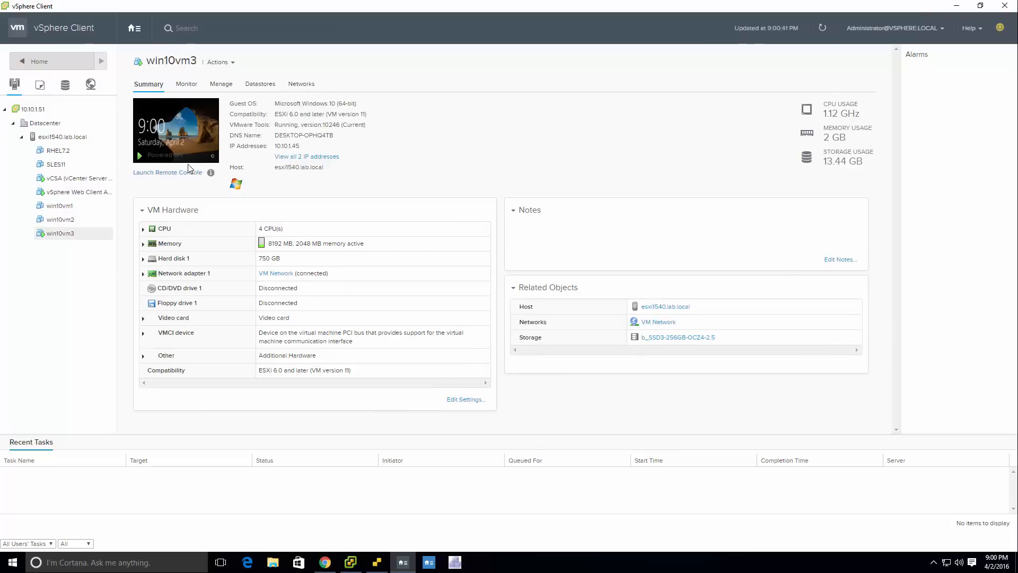
click(161, 174)
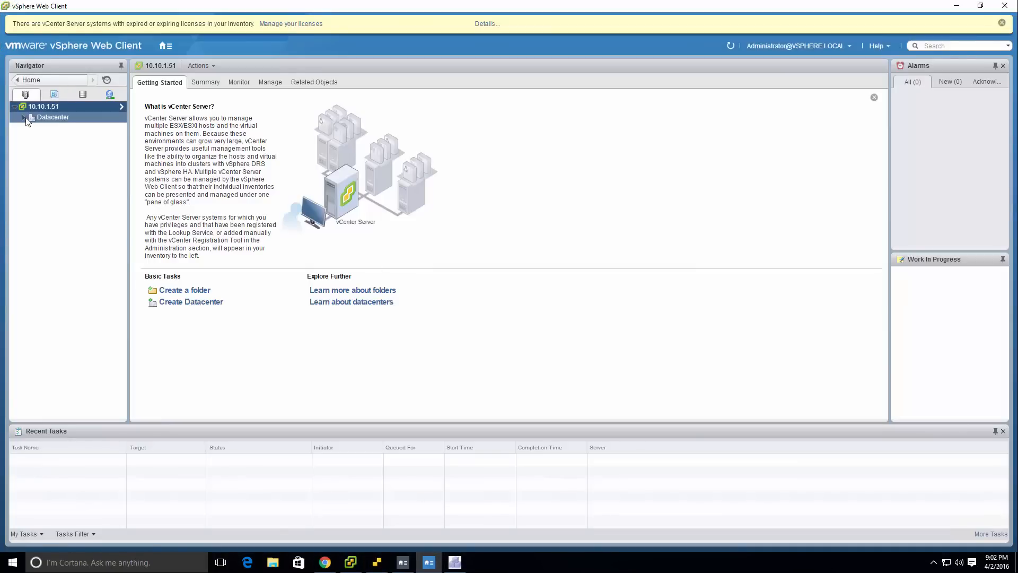
In the vSphere Web Client, open the vSphere Web Client Appliance's summary under esxi1540.lab.local and follow its Remote Console download link.
click(23, 118)
click(70, 127)
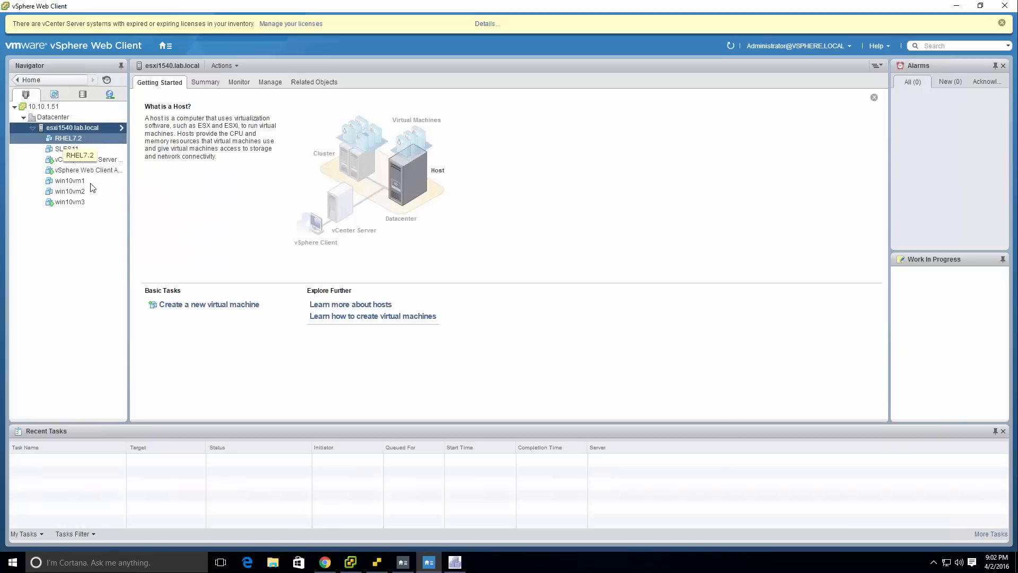
click(97, 177)
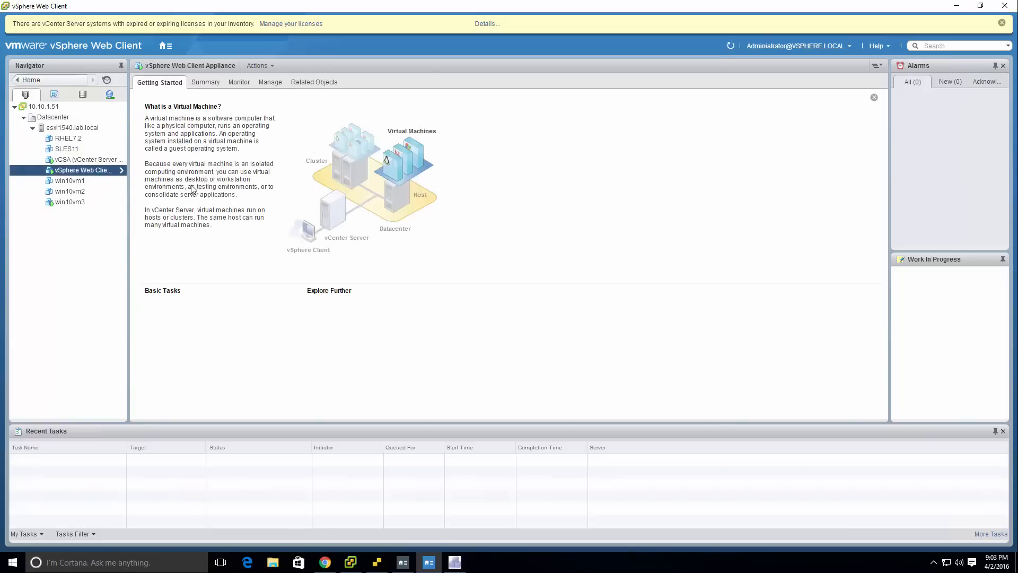
click(215, 84)
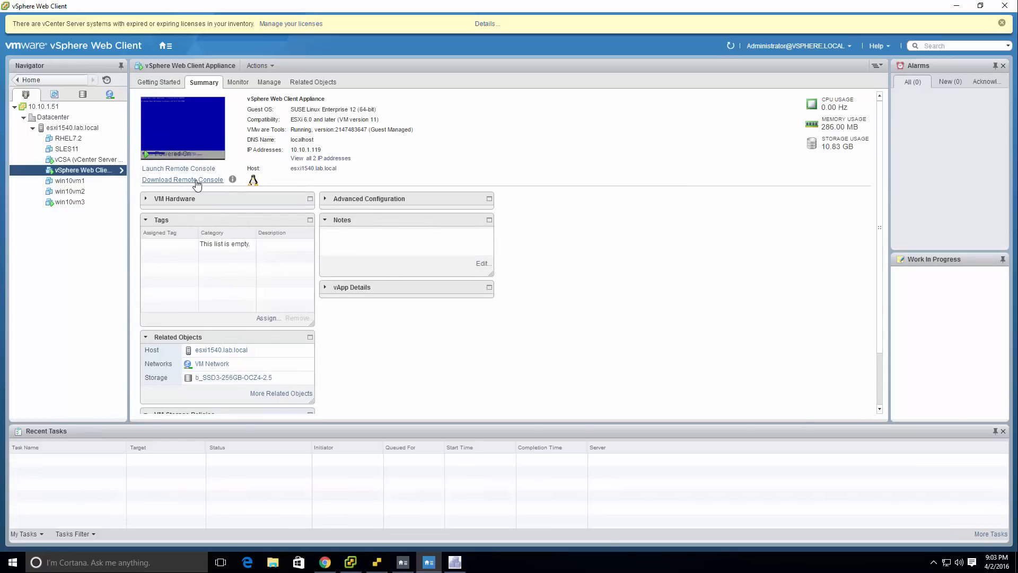
click(196, 181)
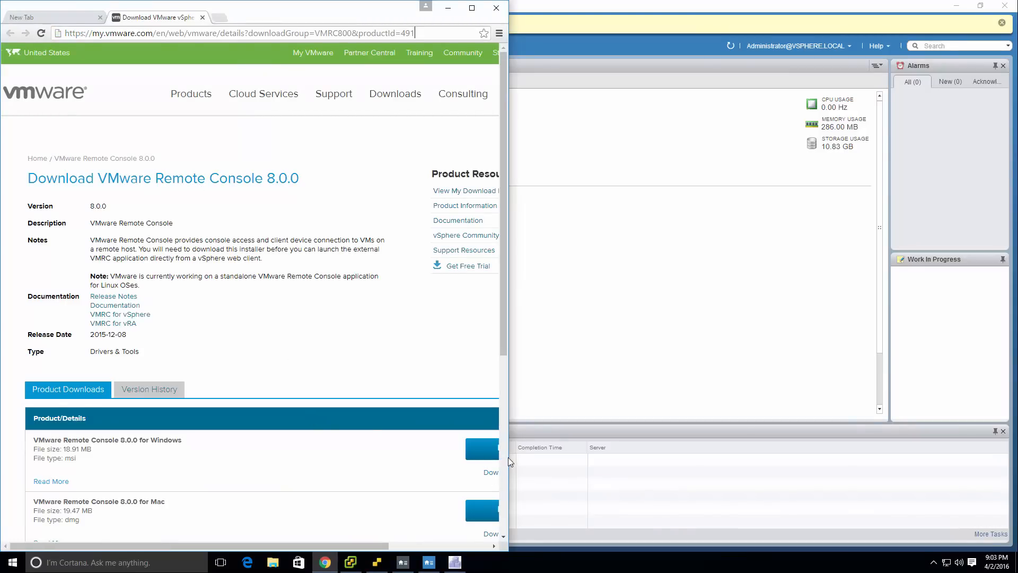
Widen the browser window and download VMware Remote Console 8.0.0 for Windows, dismissing the password-saving offer and accepting the End User License Agreement.
drag(508, 457, 722, 442)
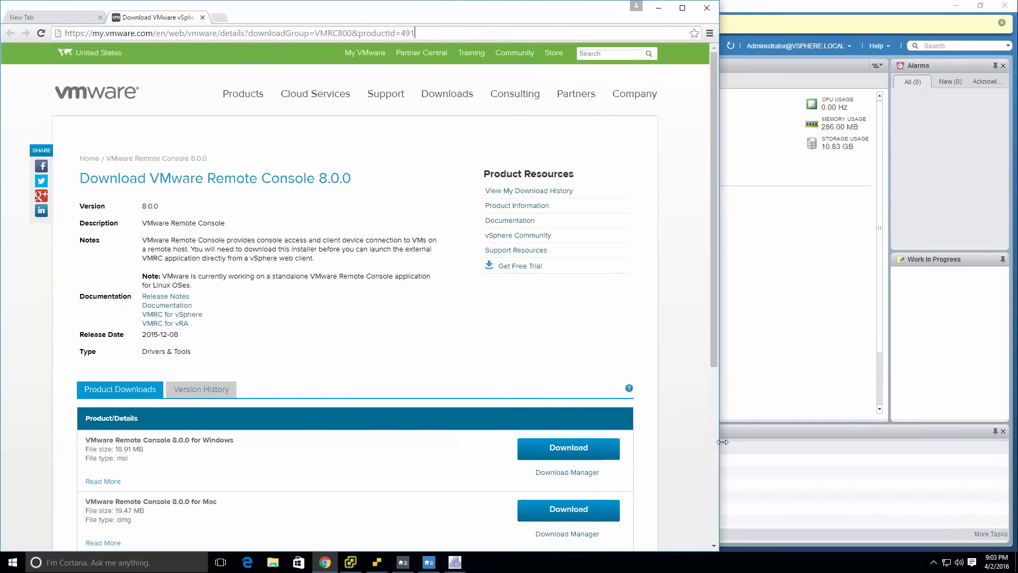
click(566, 448)
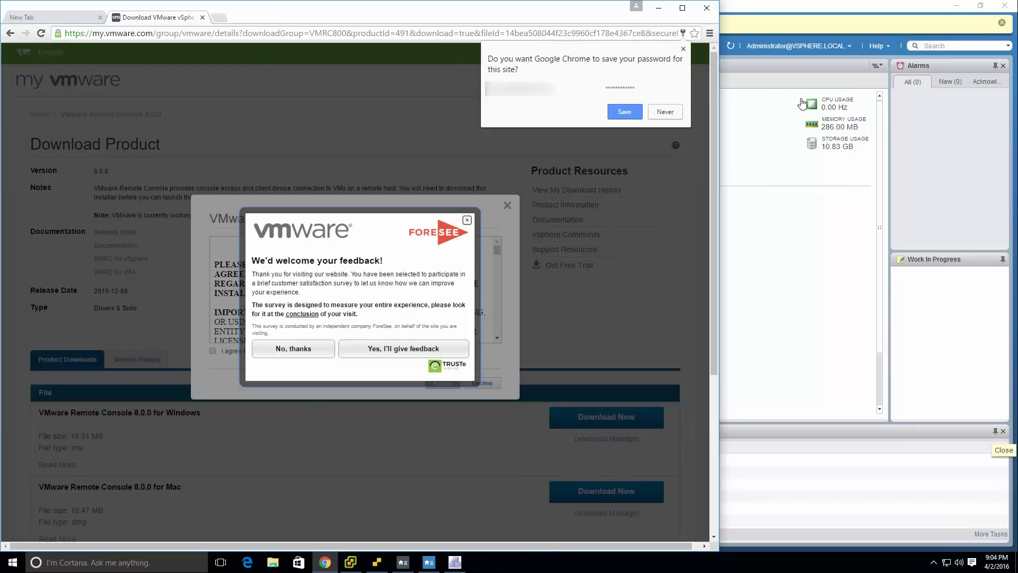
click(683, 49)
click(466, 219)
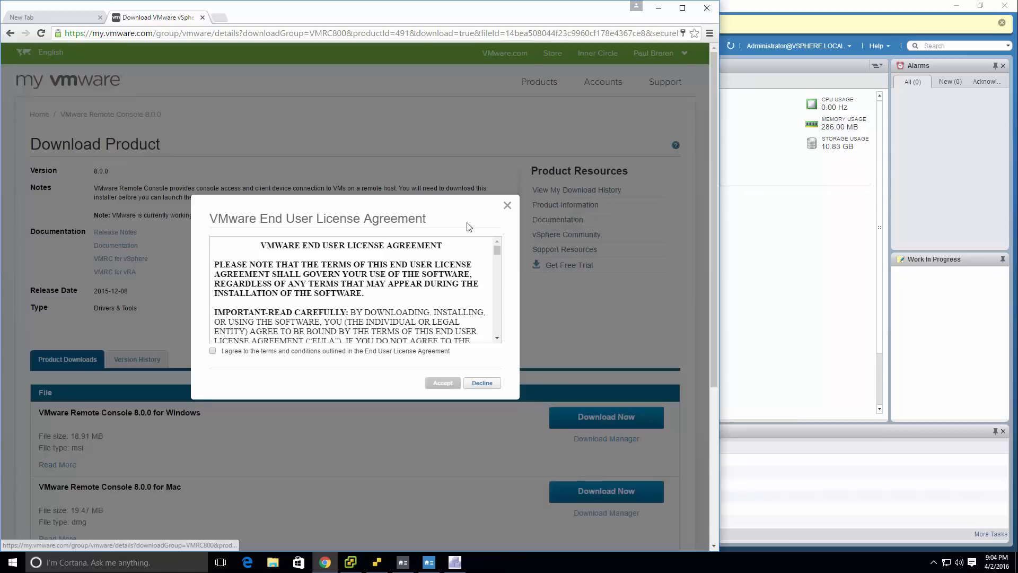
click(213, 351)
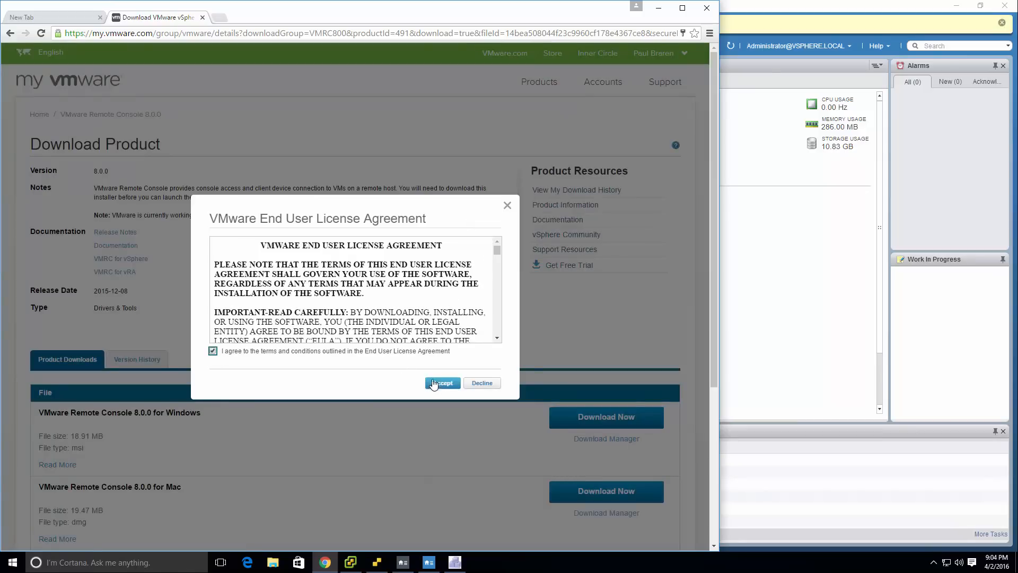
click(431, 383)
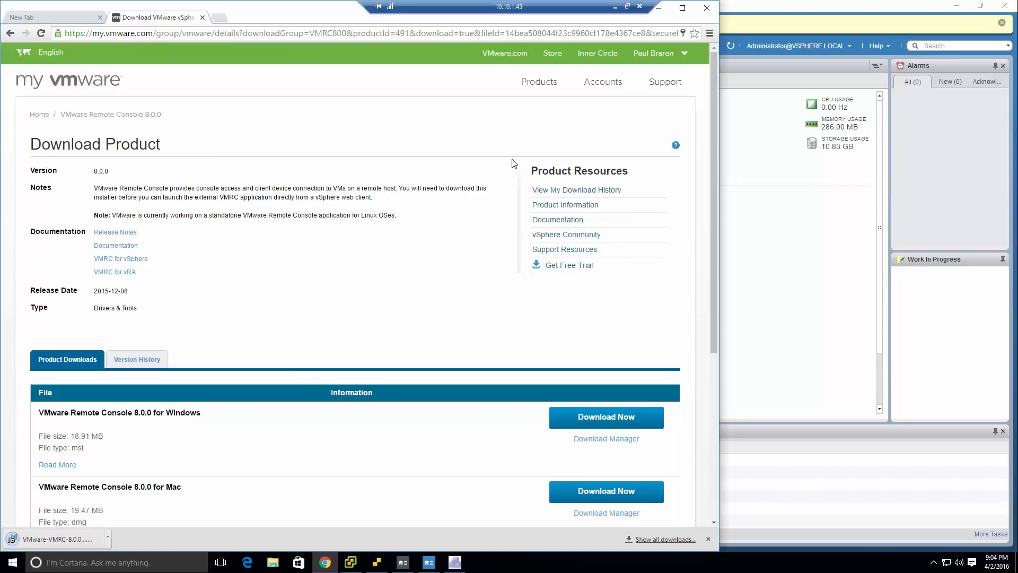
Run the downloaded VMware Remote Console installer up to its license agreement, and minimize the browser and vSphere Web Client windows.
click(58, 539)
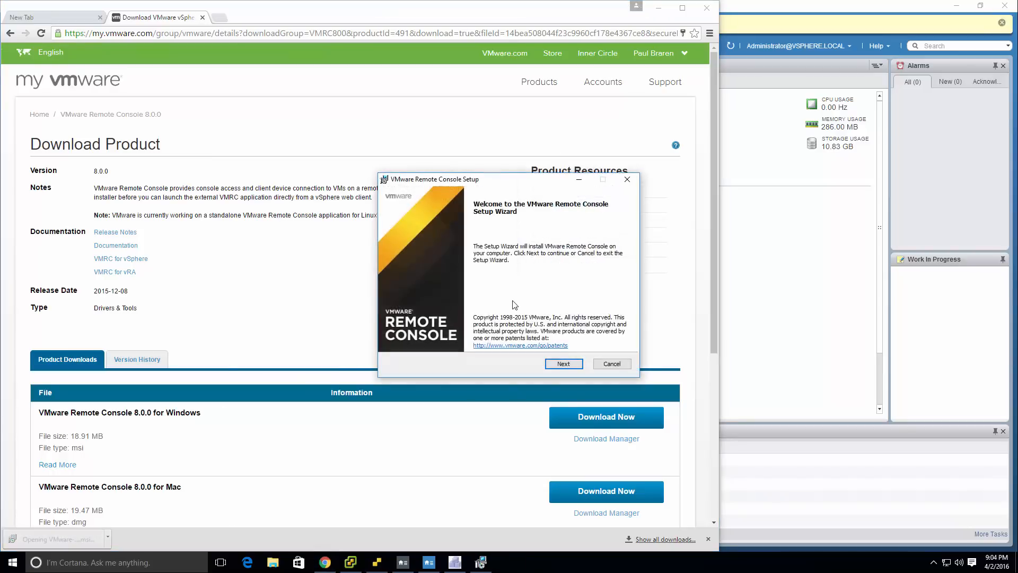
click(564, 364)
click(659, 8)
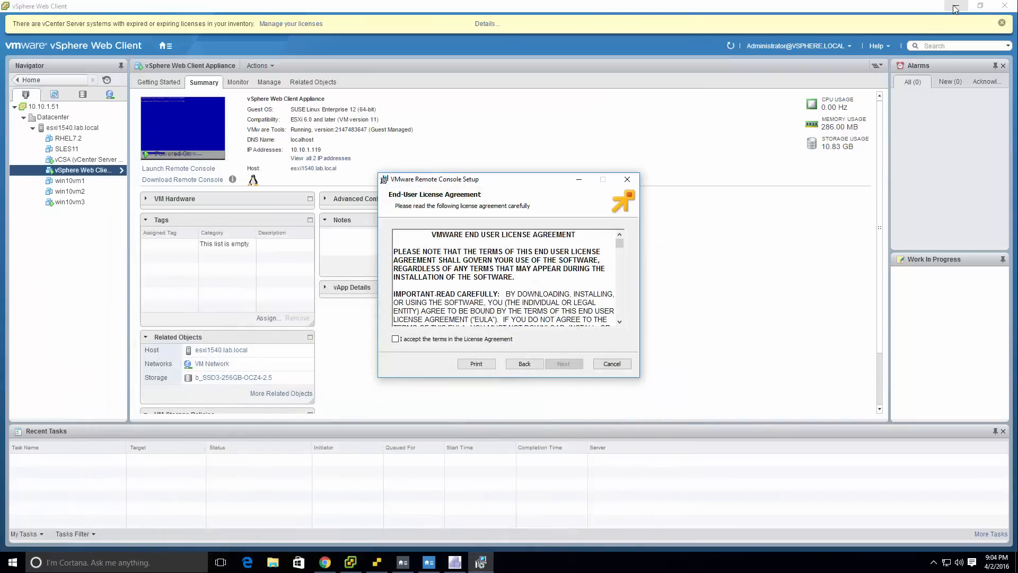
click(954, 6)
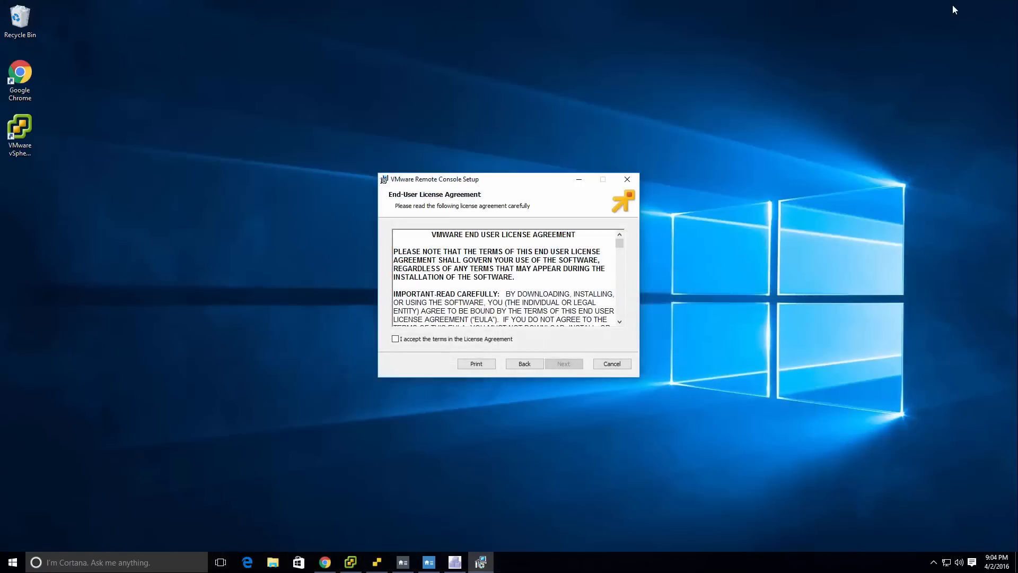
Accept the installer's license terms and start the installation with startup update checks and anonymous usage statistics turned off.
click(465, 341)
click(568, 367)
click(568, 367)
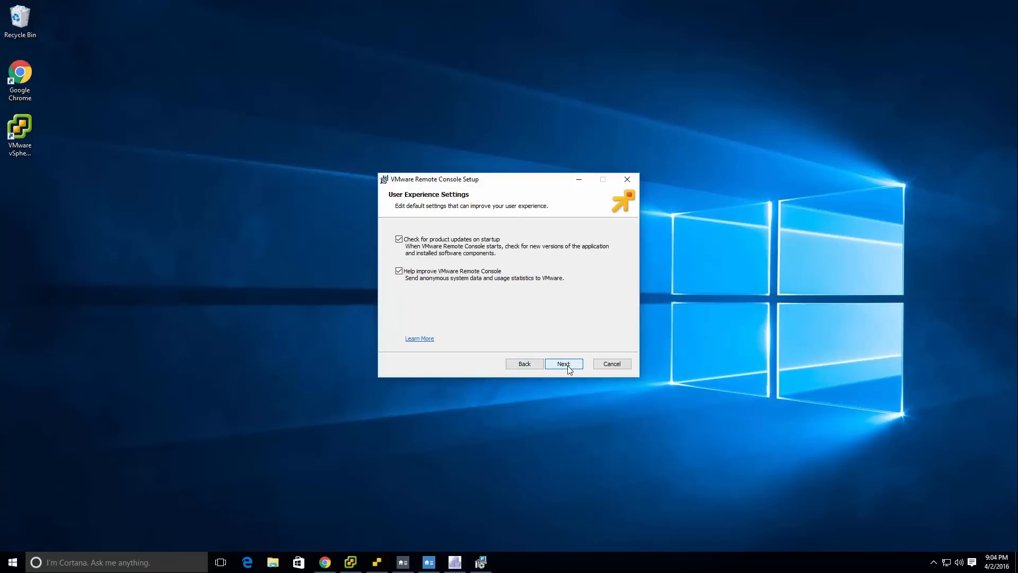
click(399, 239)
click(400, 271)
click(564, 364)
click(564, 364)
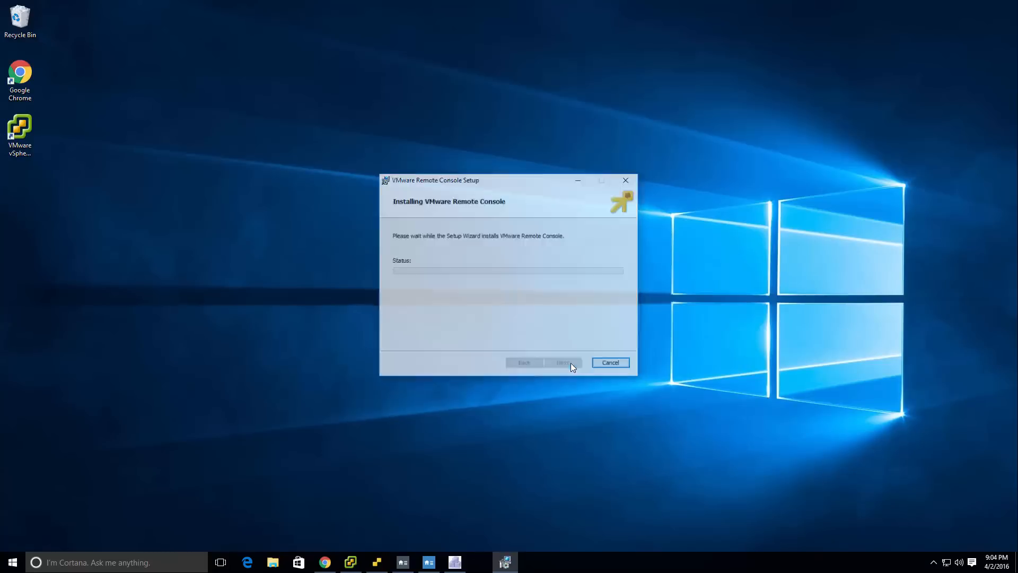
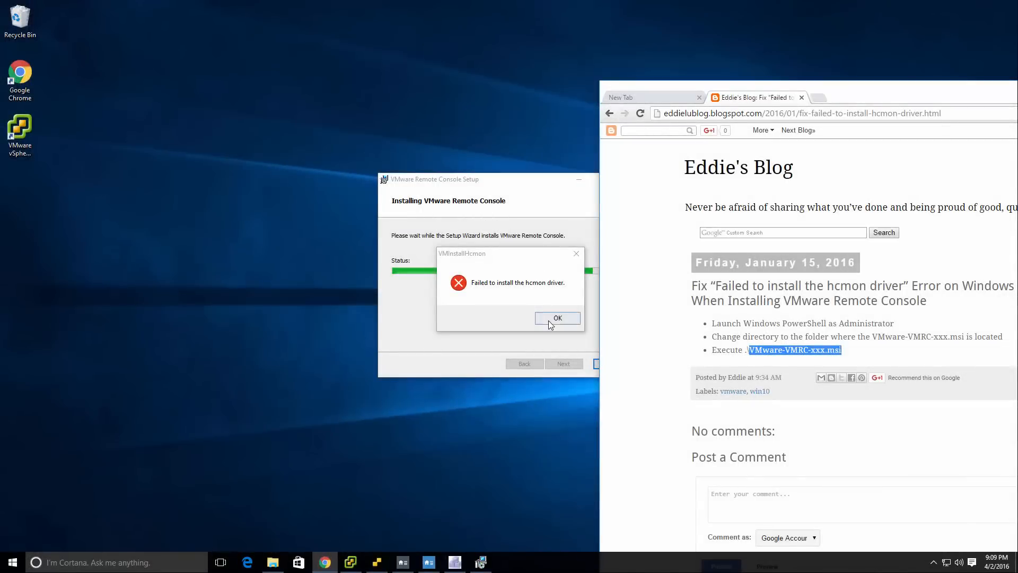
Dismiss the hcmon driver error and exit the VMware Remote Console setup wizard.
click(549, 320)
click(562, 362)
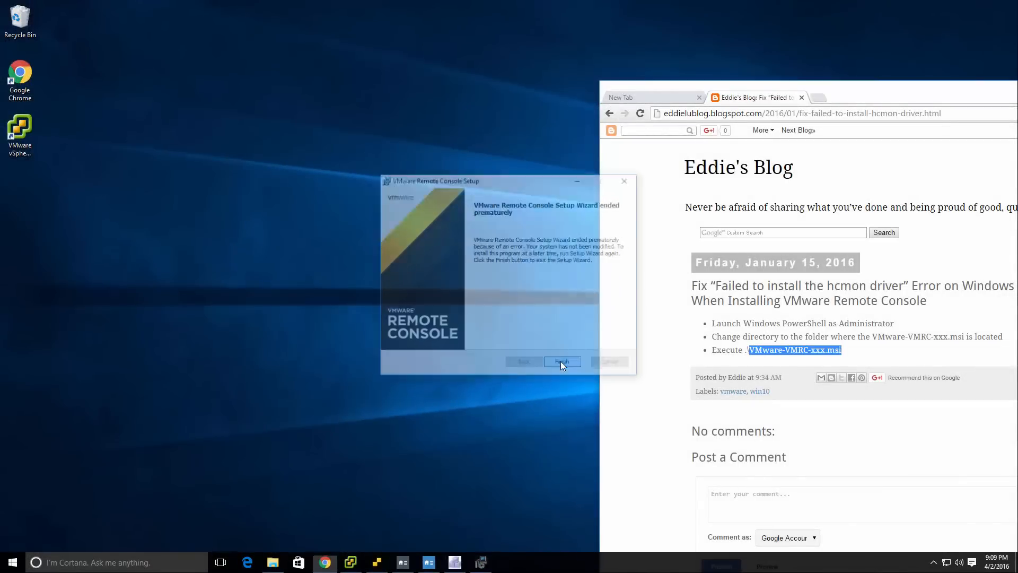
In the Downloads folder, delete the duplicate installer VMware-VMRC-8.0.0-3250412 (1) and turn on file name extensions.
click(272, 561)
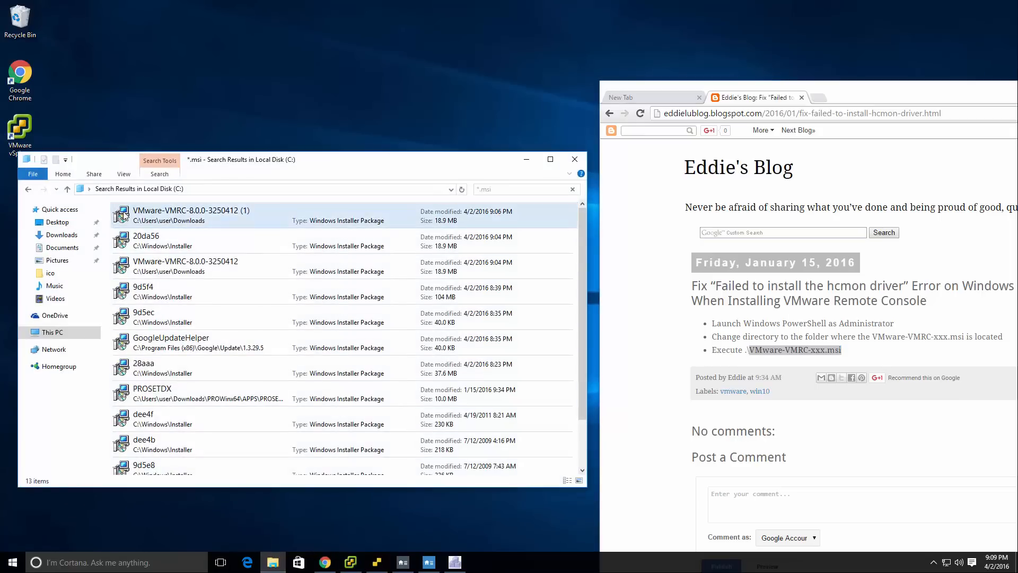
click(62, 234)
click(196, 301)
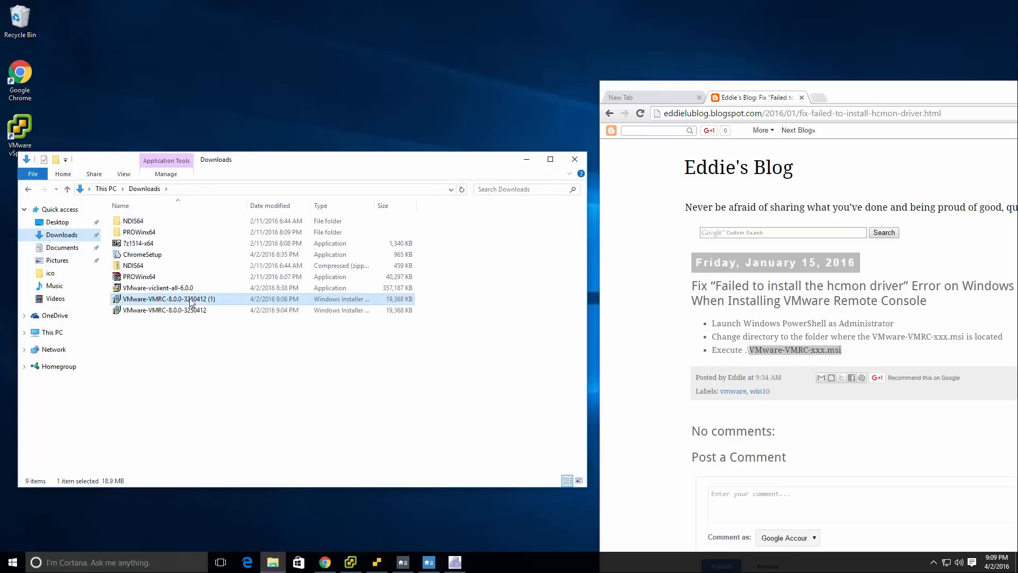
key(Delete)
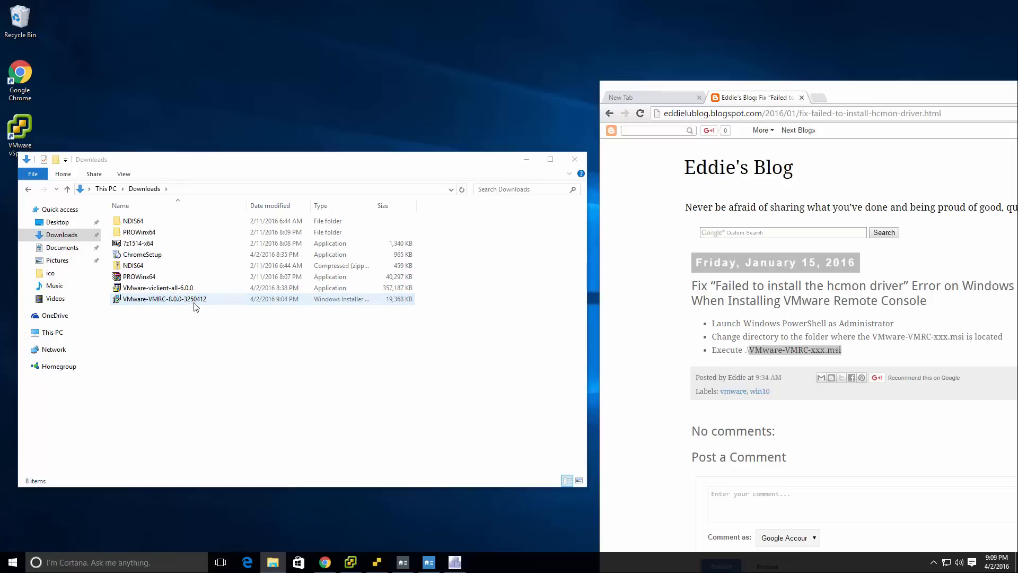
click(124, 175)
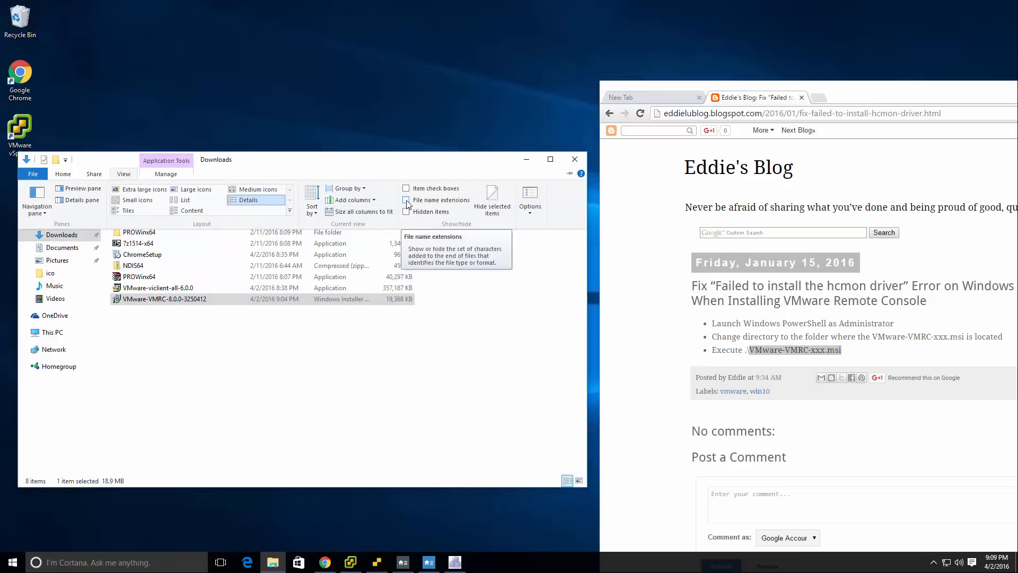
click(407, 201)
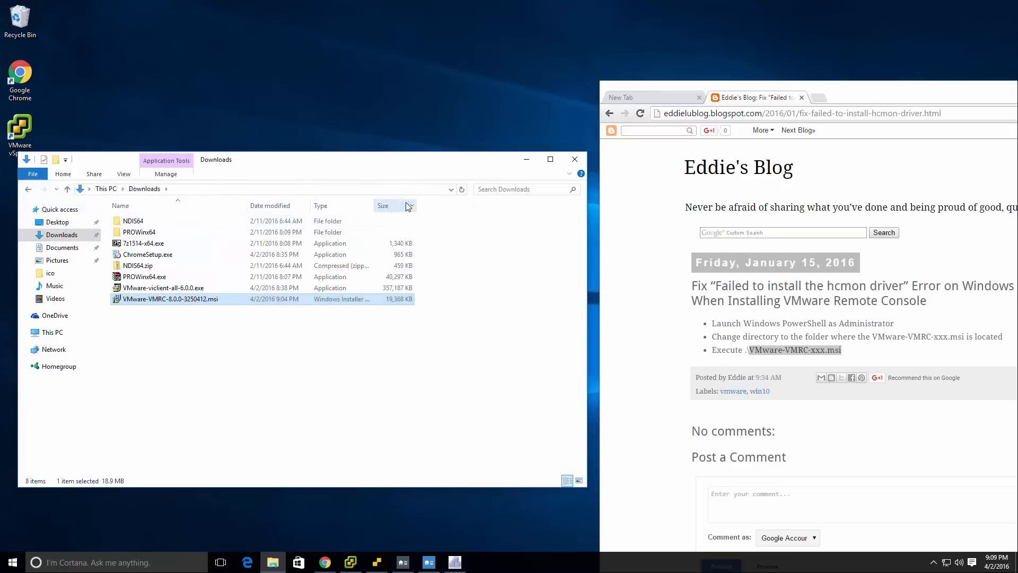
right_click(223, 303)
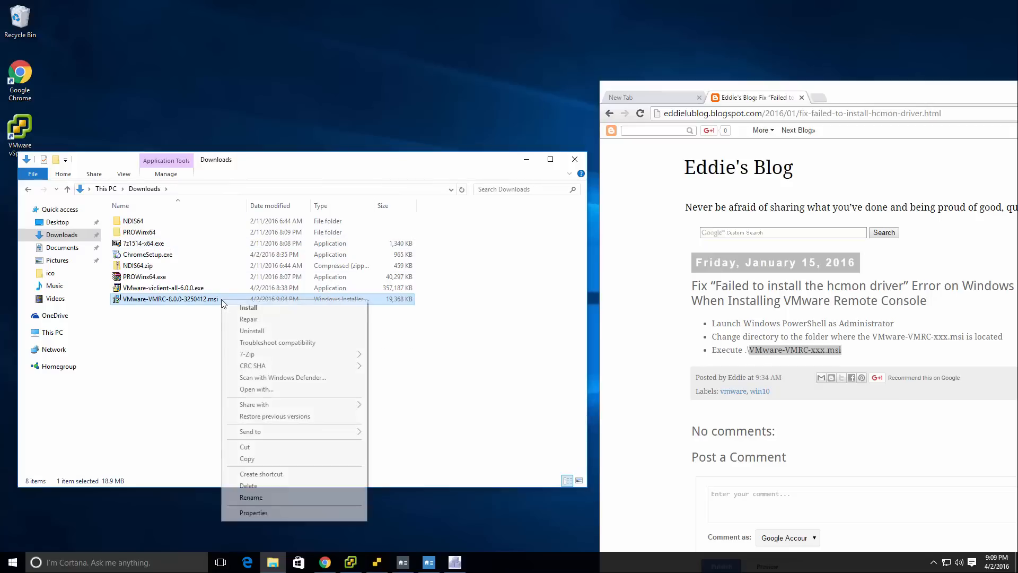
right_click(203, 303)
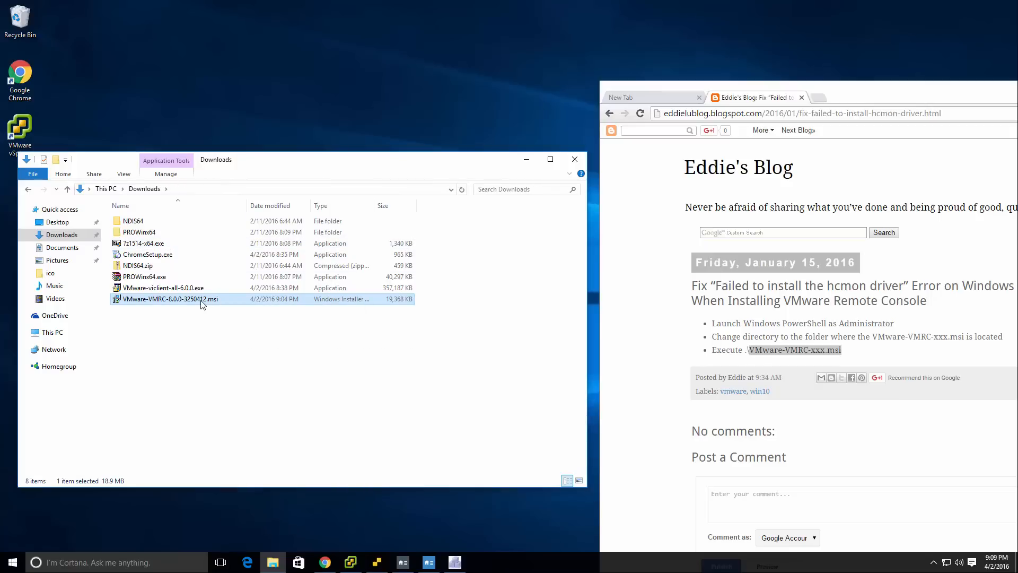
right_click(201, 301)
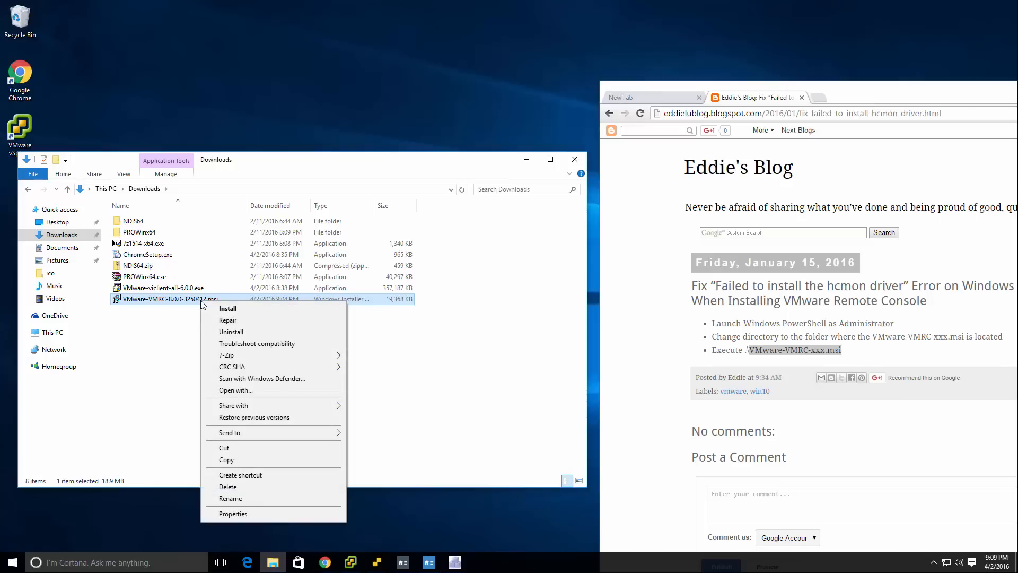
key(Escape)
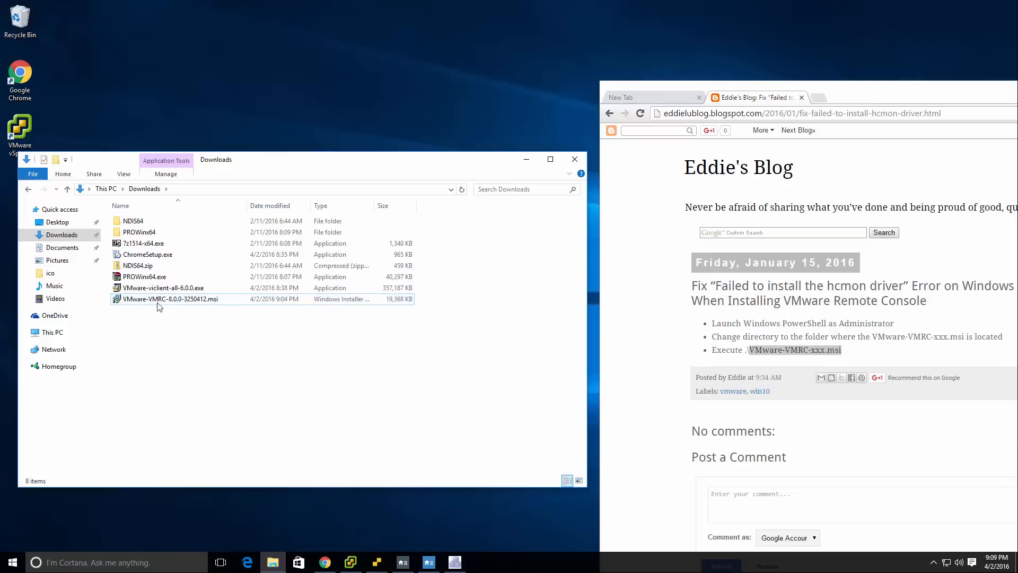
click(135, 221)
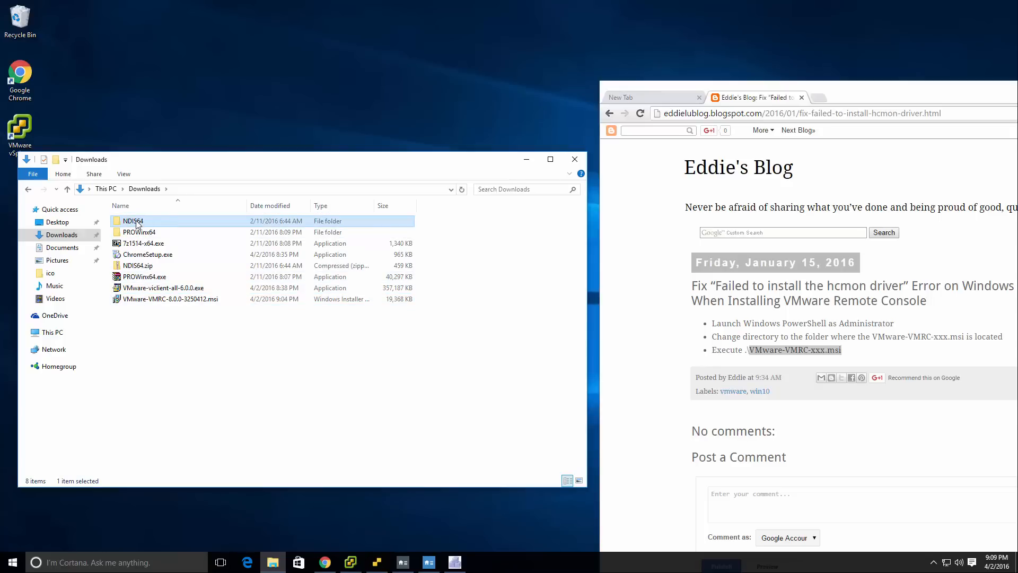
right_click(136, 223)
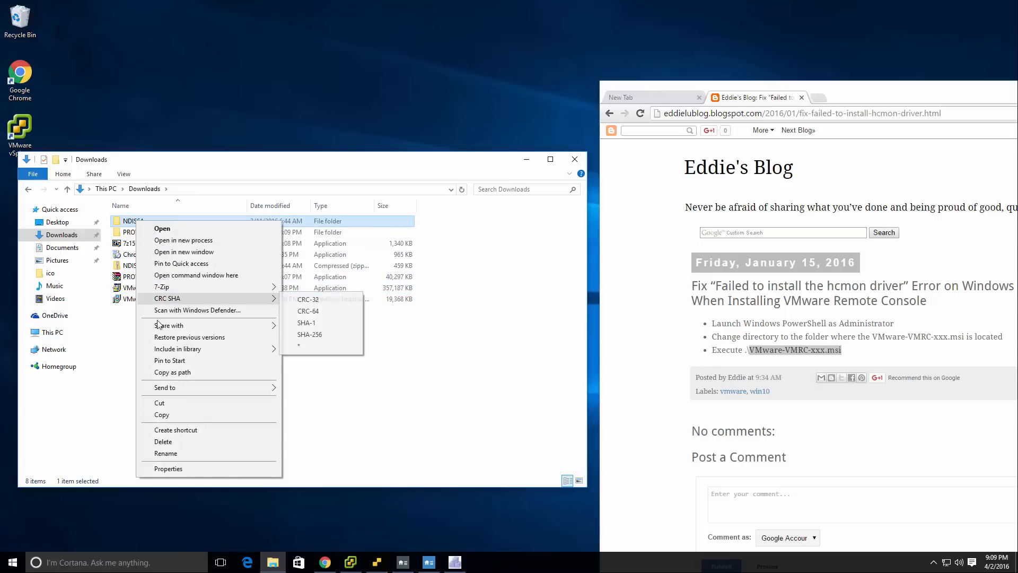
Open a Command Prompt with administrator rights, change to the \users\user directory and list its contents.
right_click(11, 563)
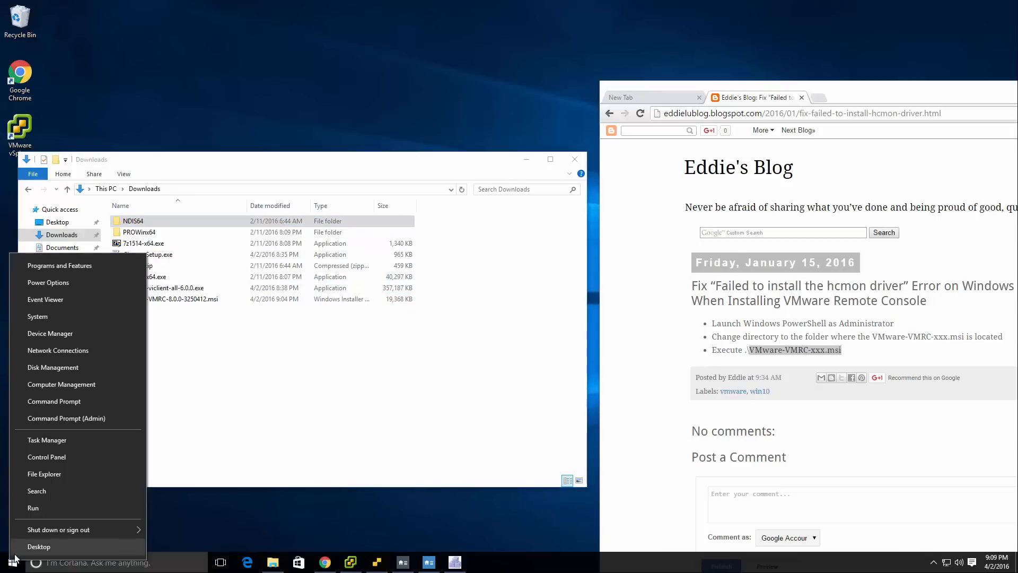
click(69, 419)
click(555, 298)
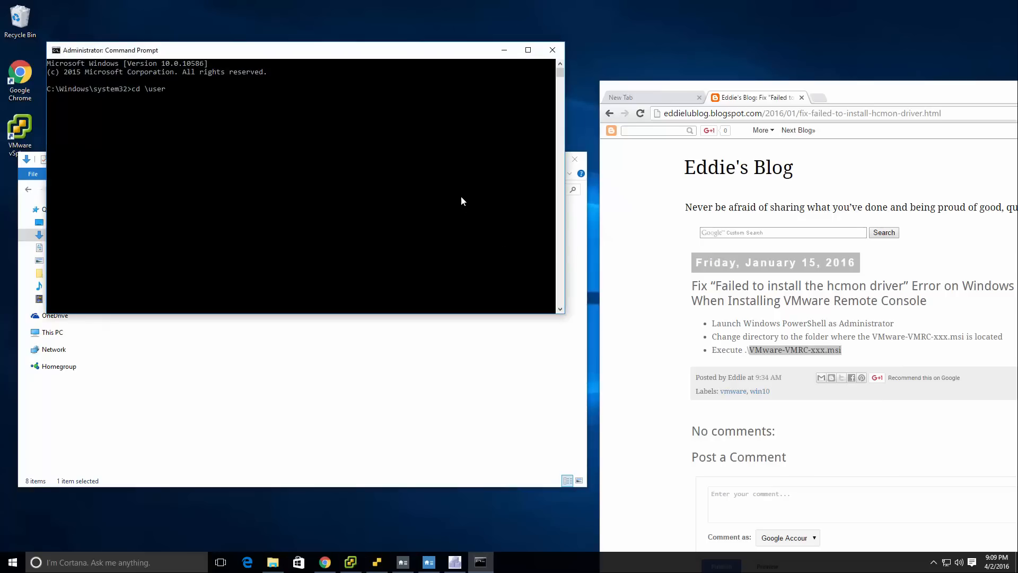
text(cd \users\user)
key(Return)
text(dir)
key(Return)
Change to the Downloads directory in the elevated Command Prompt and list its files.
text(cd d)
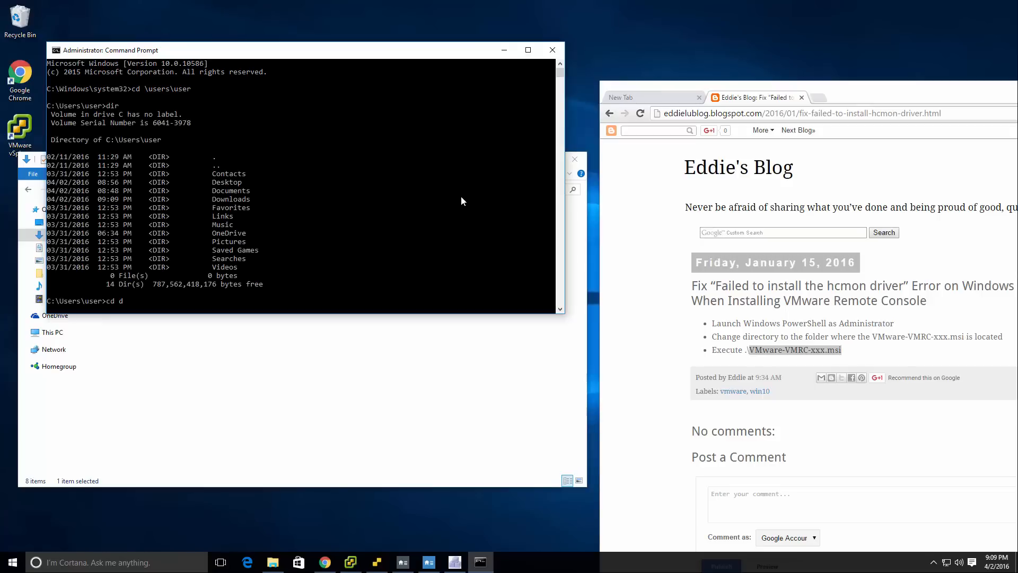
text(ow)
key(Tab)
key(Return)
text(dir)
key(Return)
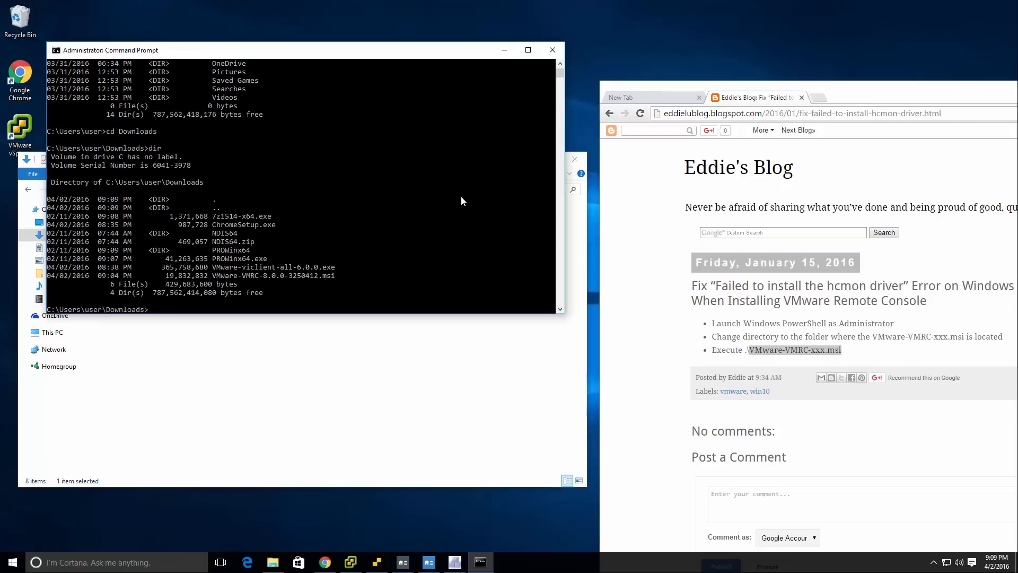
Run VMware-VMRC-8.0.0-3250412.msi from the elevated Command Prompt.
text(vmware-vm)
key(Tab)
key(Return)
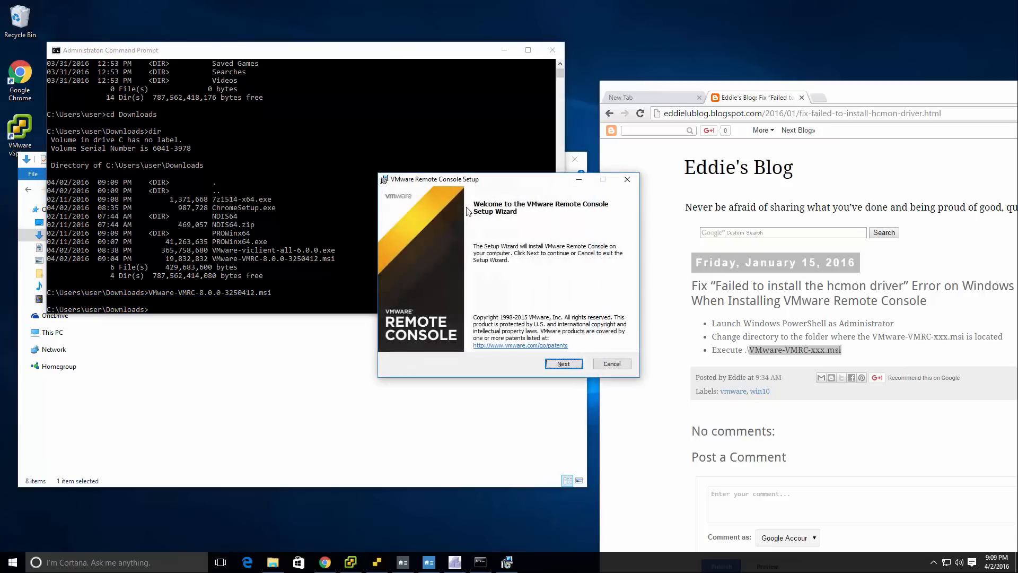
Accept the installer's license terms and install to the default destination folder with product update checks on startup turned off.
click(564, 363)
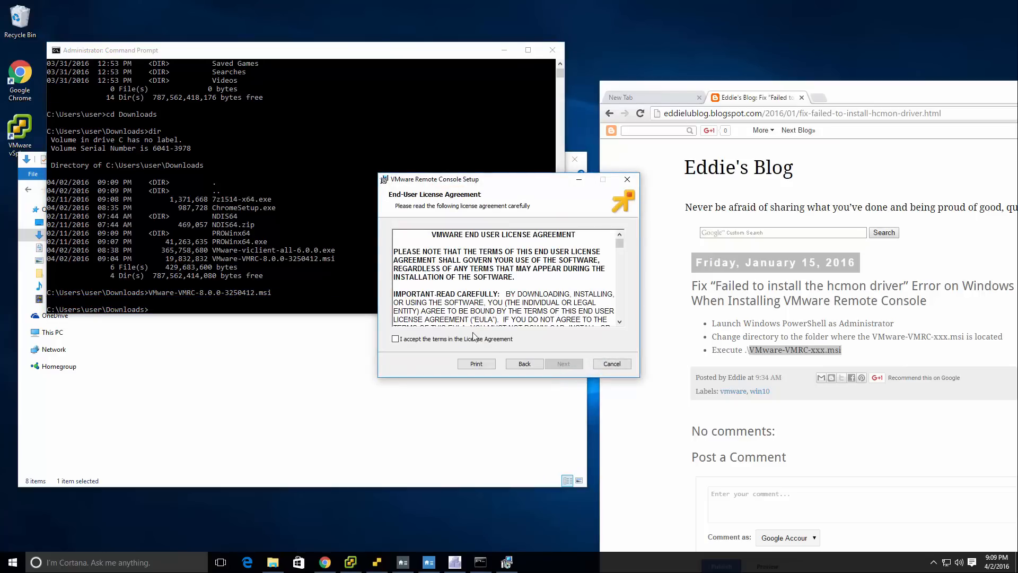
click(489, 342)
click(571, 366)
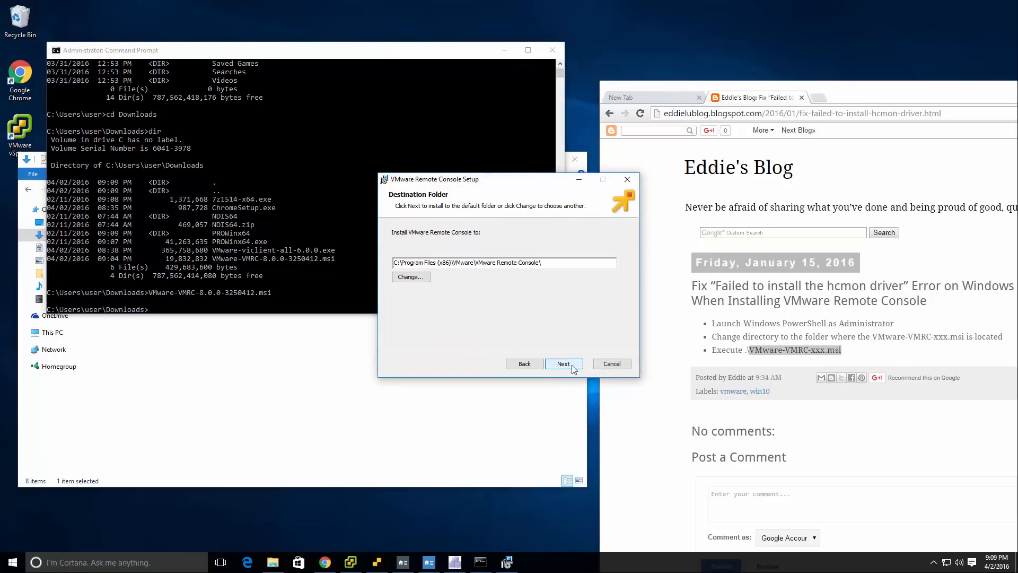
click(572, 365)
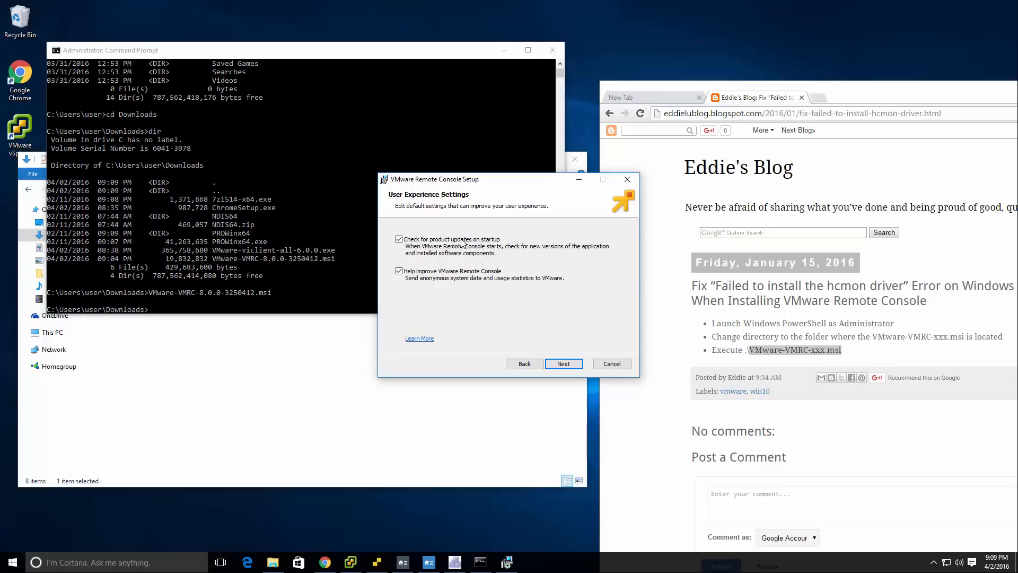
click(462, 241)
click(566, 363)
click(572, 362)
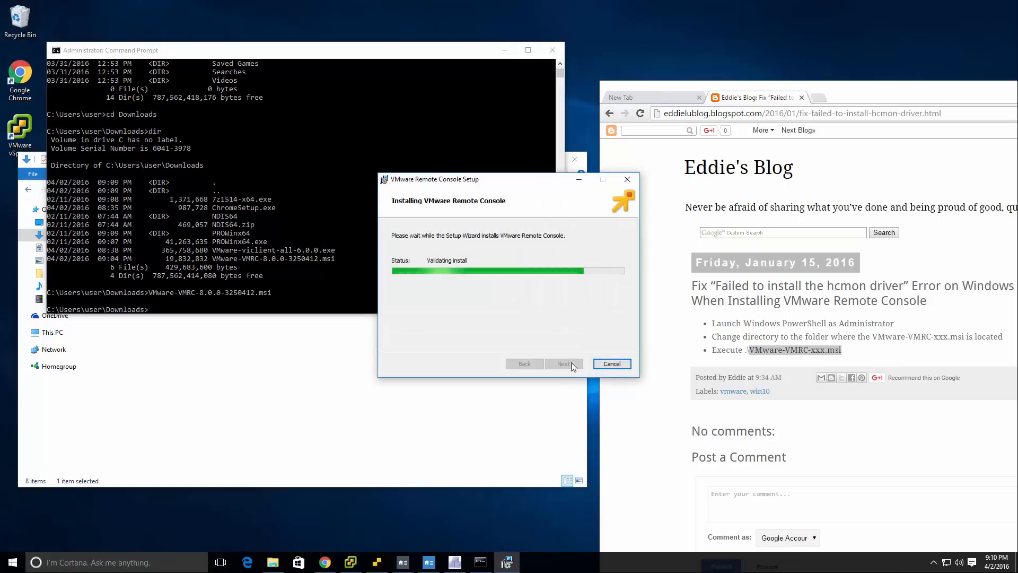
Finish the VMware Remote Console setup wizard and minimize the Command Prompt and Downloads windows.
click(612, 363)
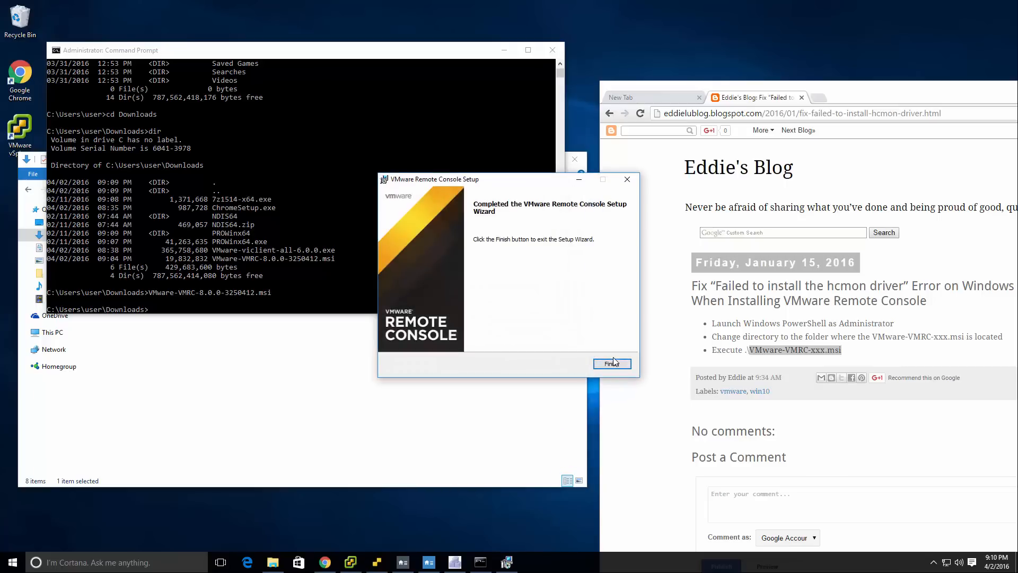
click(504, 50)
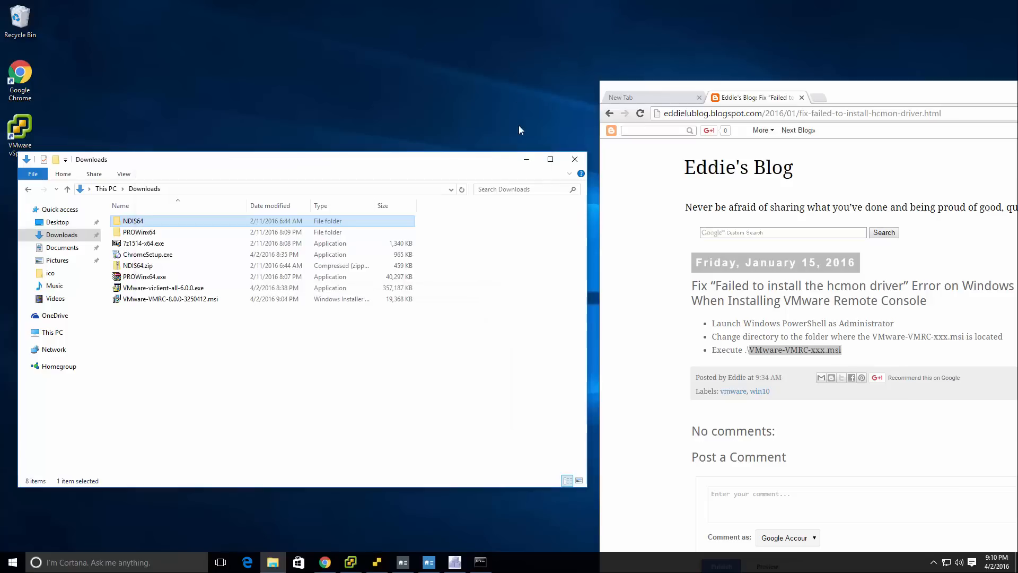
click(525, 160)
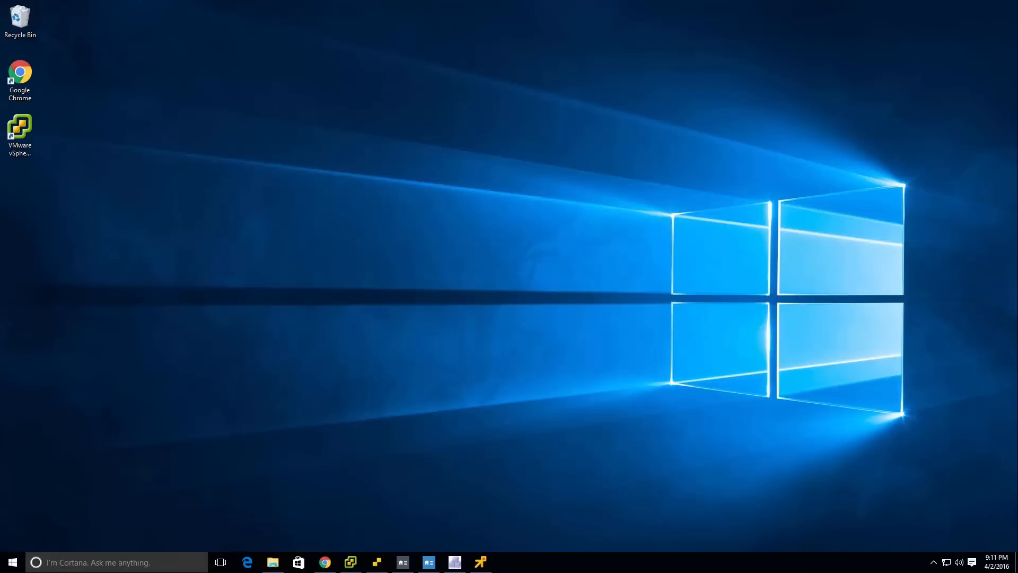
In Chrome, go to tinkertry.com and open the article about using Chrome for VMware-related taskbar shortcuts.
click(325, 562)
click(313, 113)
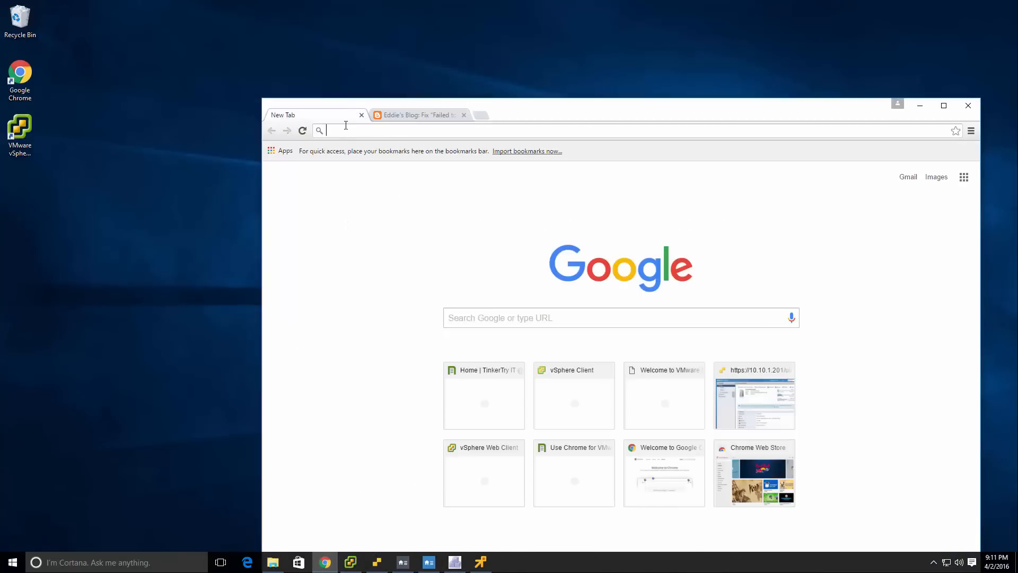
text(tinkertry.com)
key(Return)
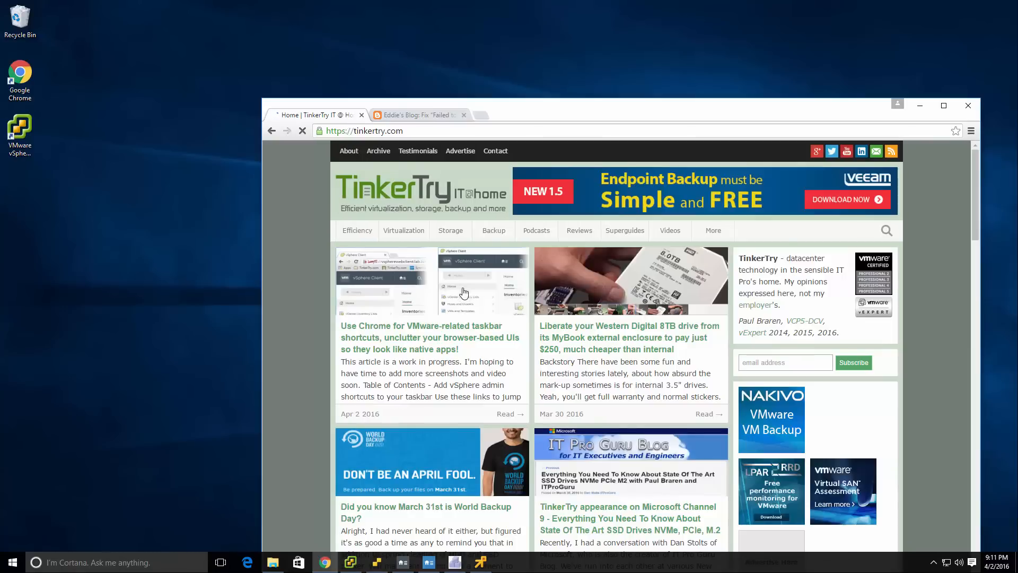
click(464, 292)
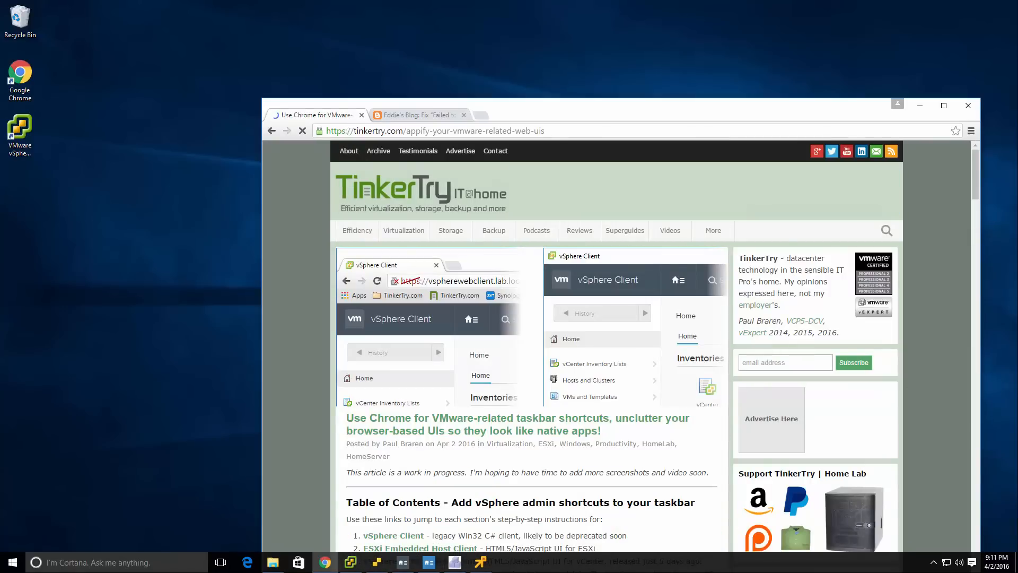